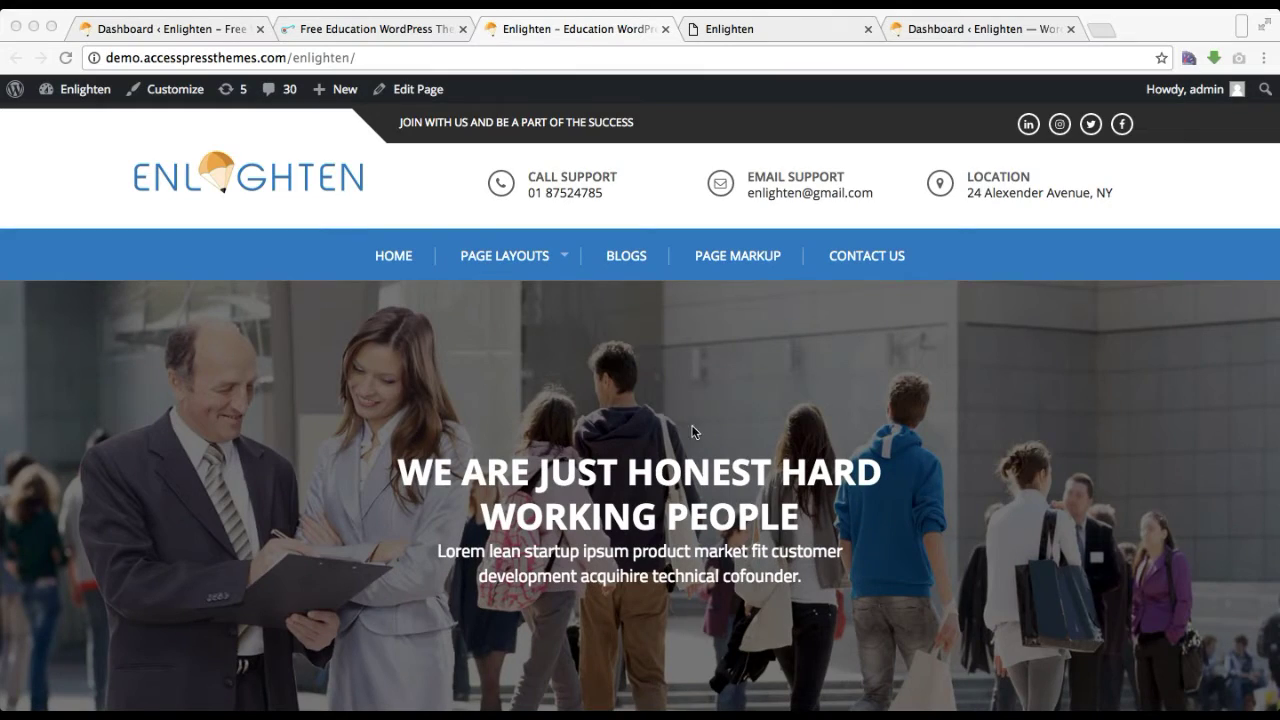
# Look over the demo homepage down to its footer, then open the local Enlighten site's Widgets page in a new tab
pyautogui.scroll(-15, 694, 432)
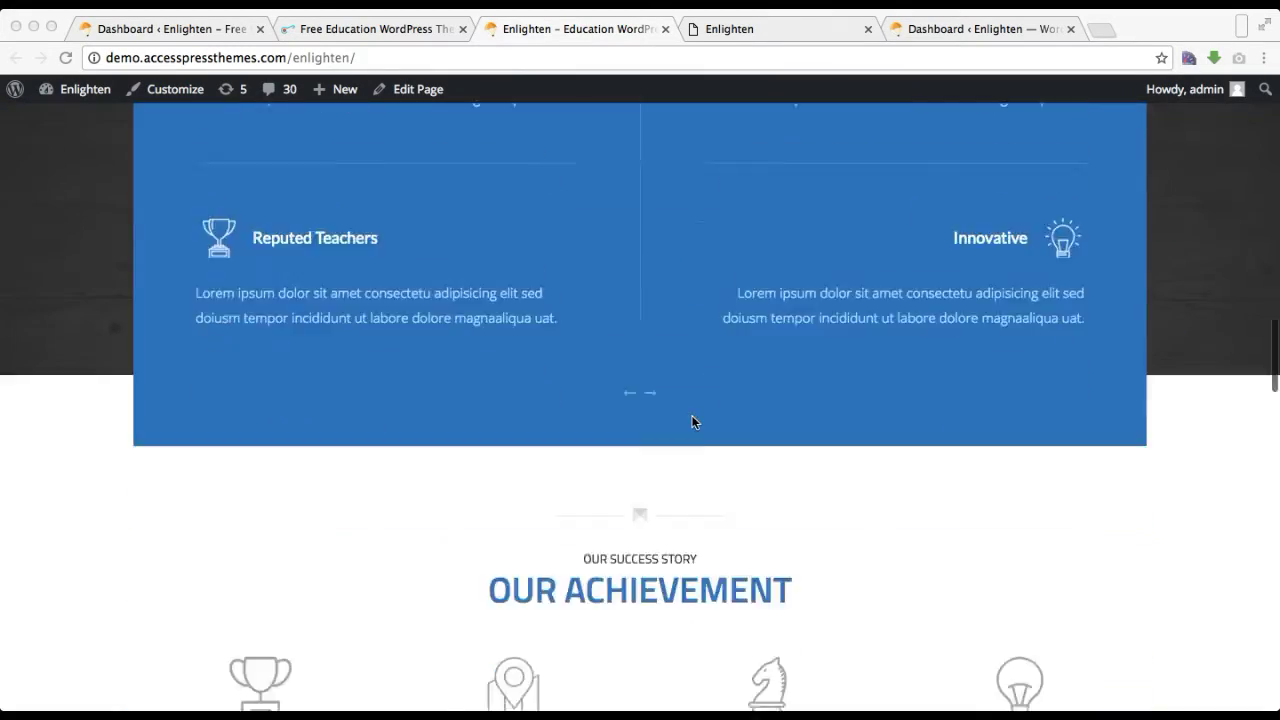
pyautogui.scroll(-10, 692, 421)
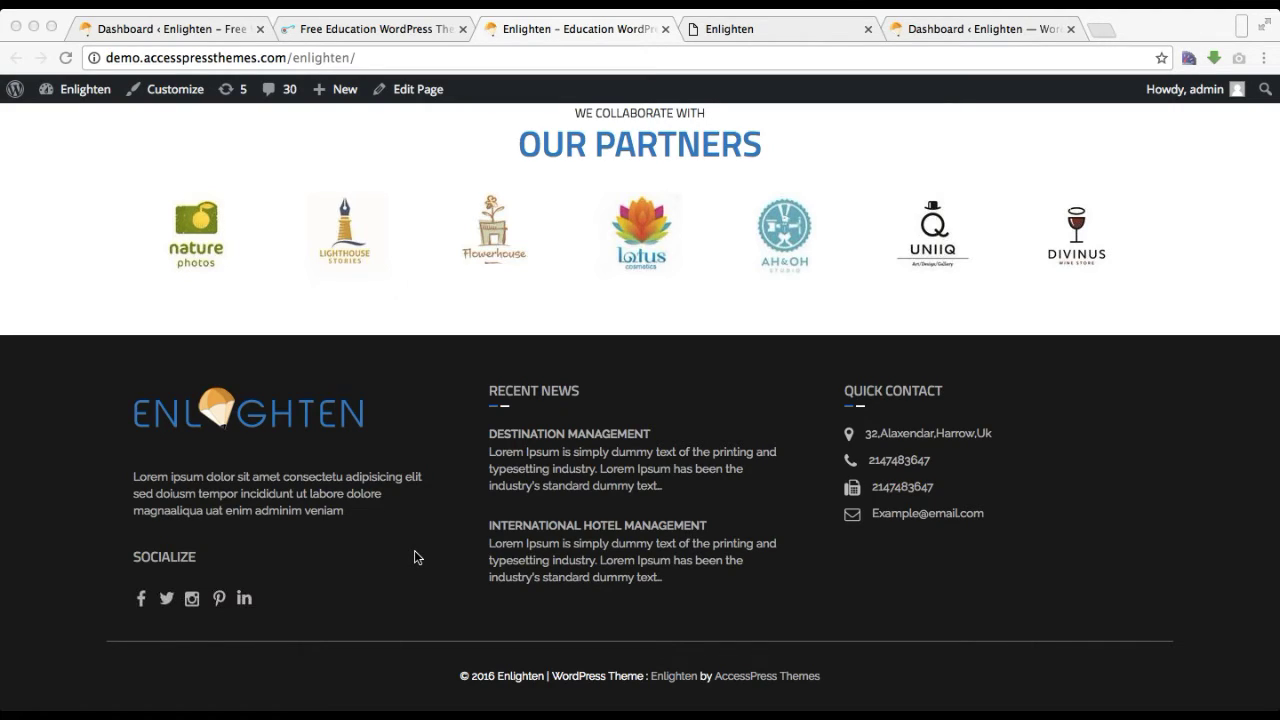
pyautogui.click(197, 29)
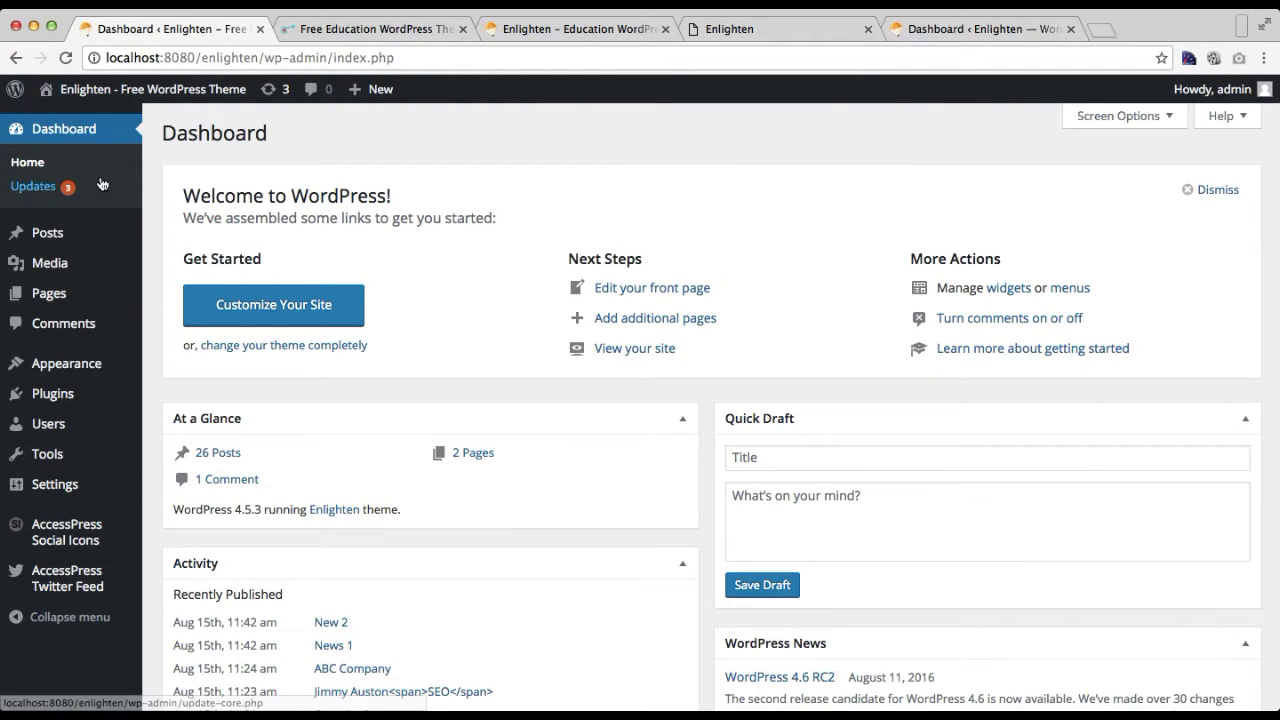
pyautogui.moveTo(82, 375)
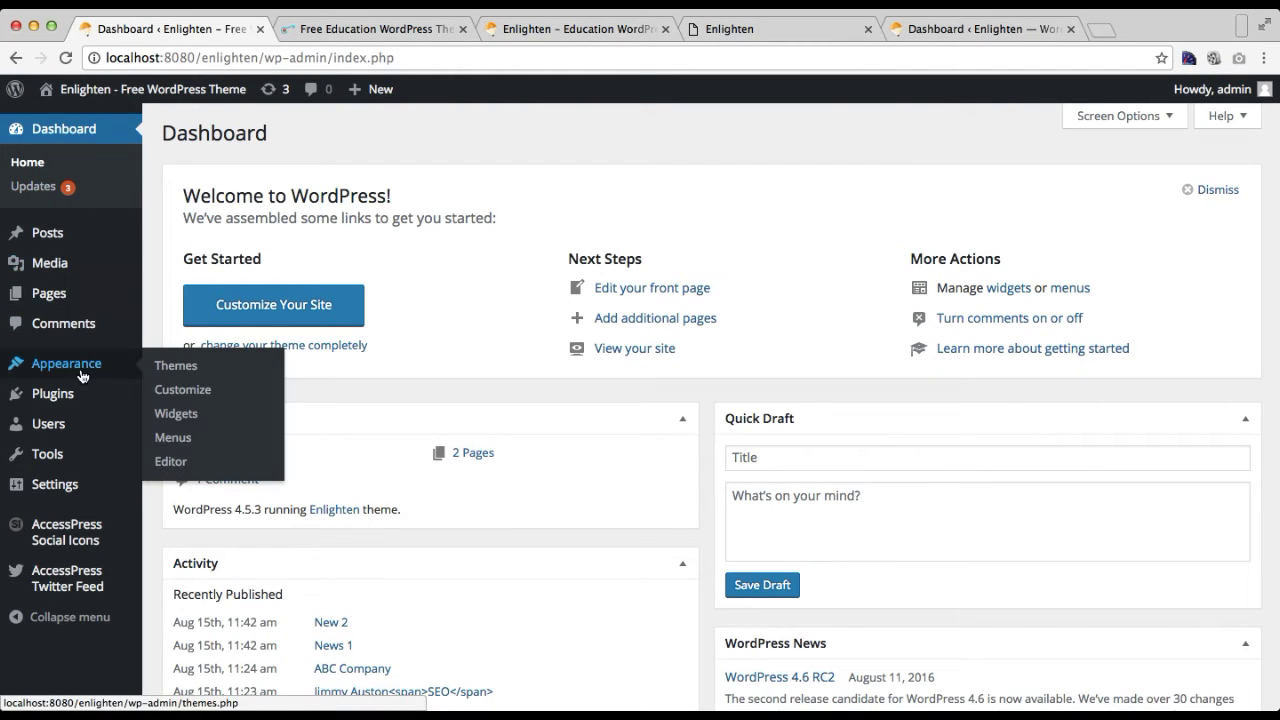
pyautogui.rightClick(175, 418)
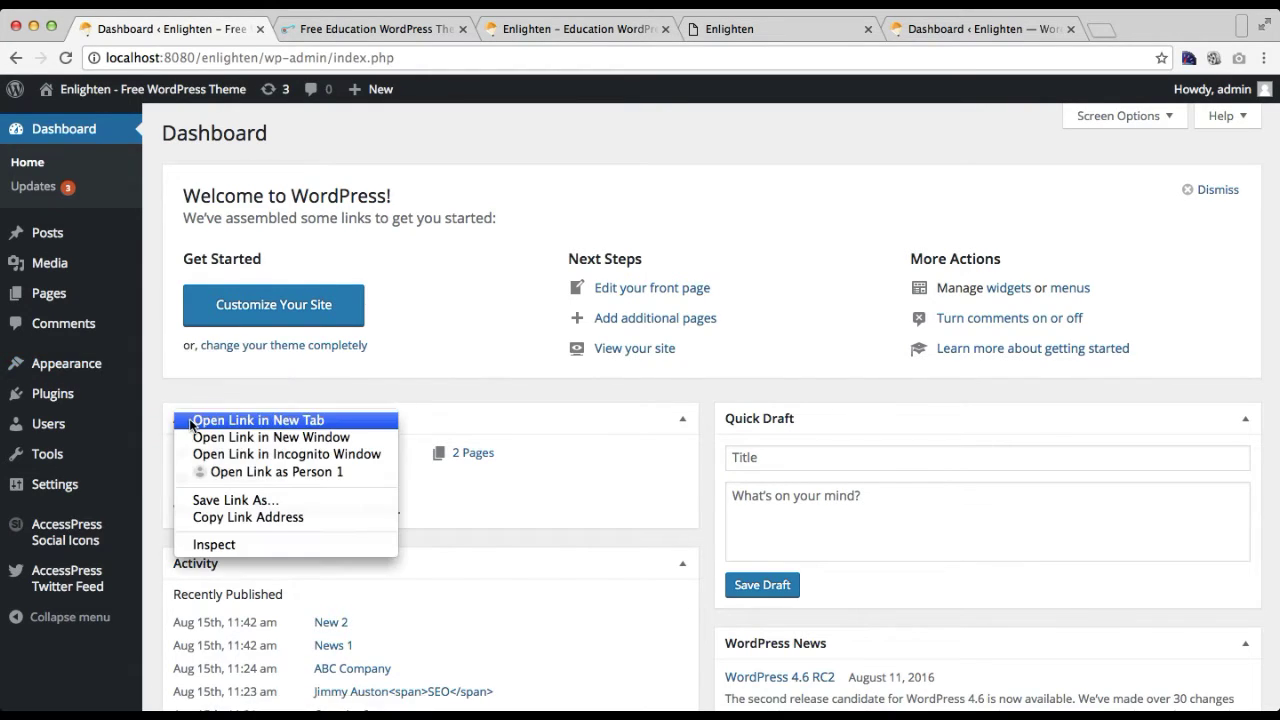
pyautogui.click(215, 421)
pyautogui.click(323, 27)
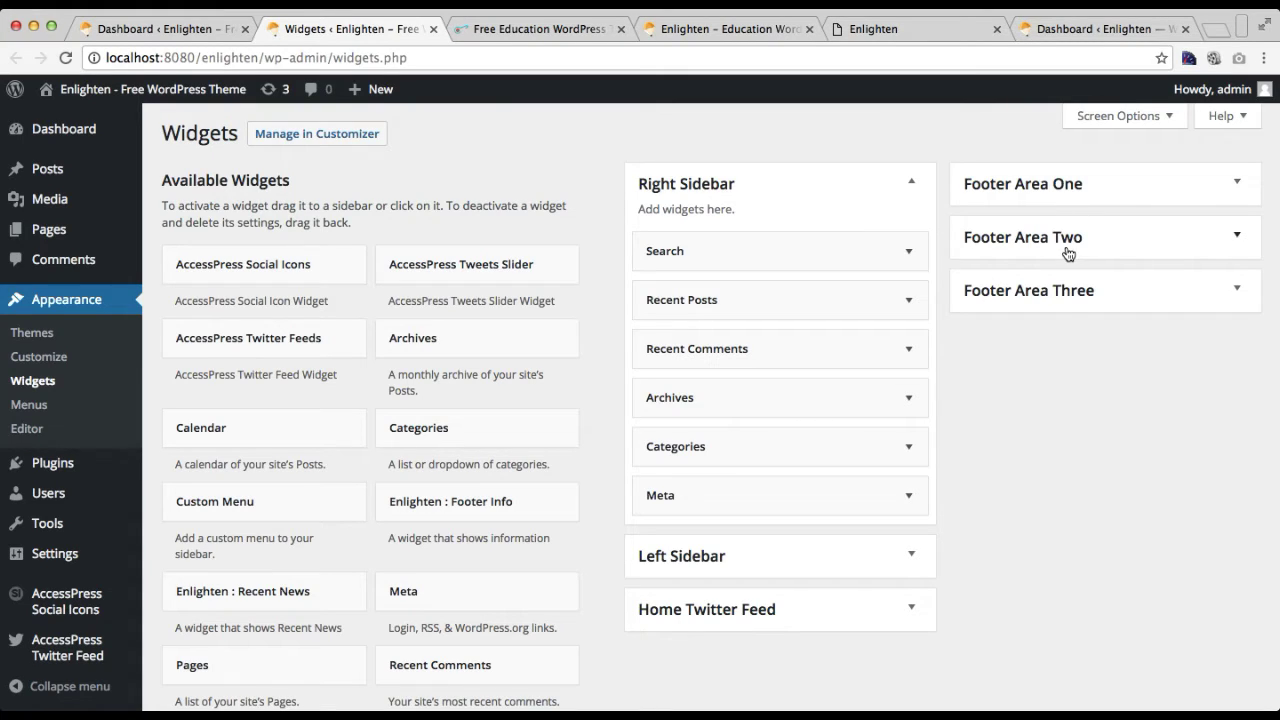
# Expand Footer Area One and add a Text widget to it
pyautogui.click(1131, 184)
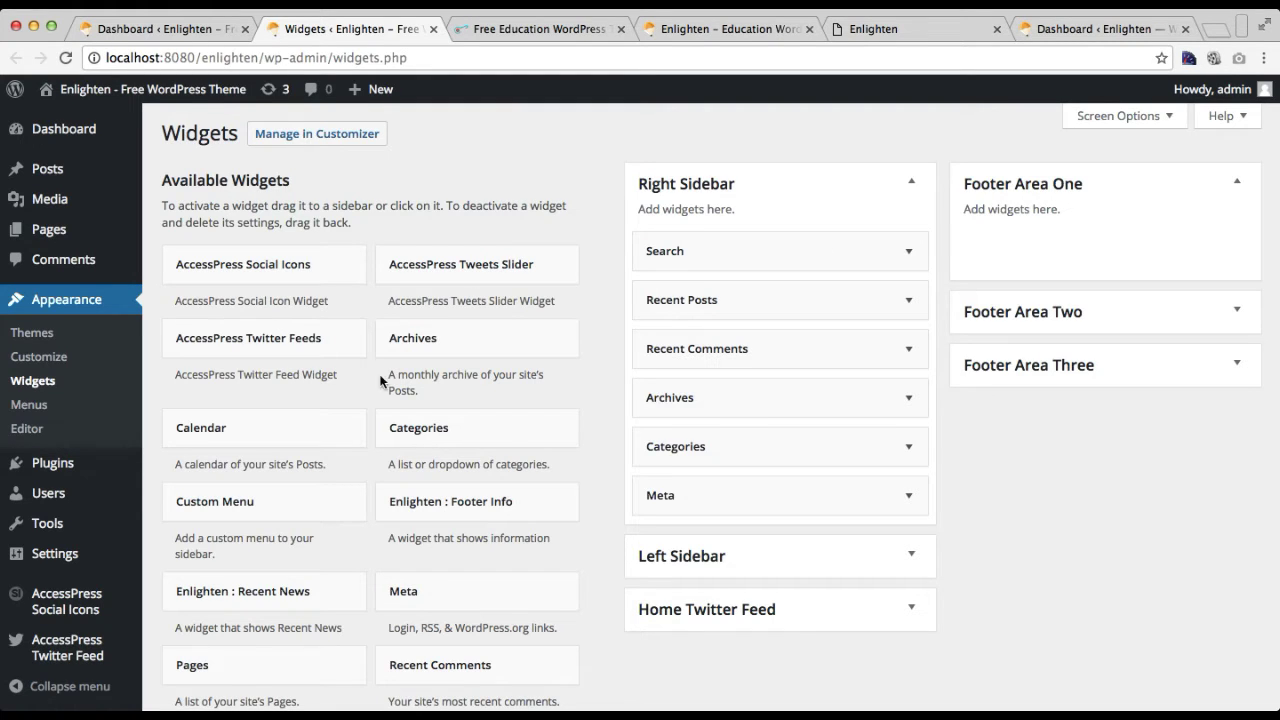
pyautogui.scroll(-4, 343, 434)
pyautogui.scroll(-5, 343, 432)
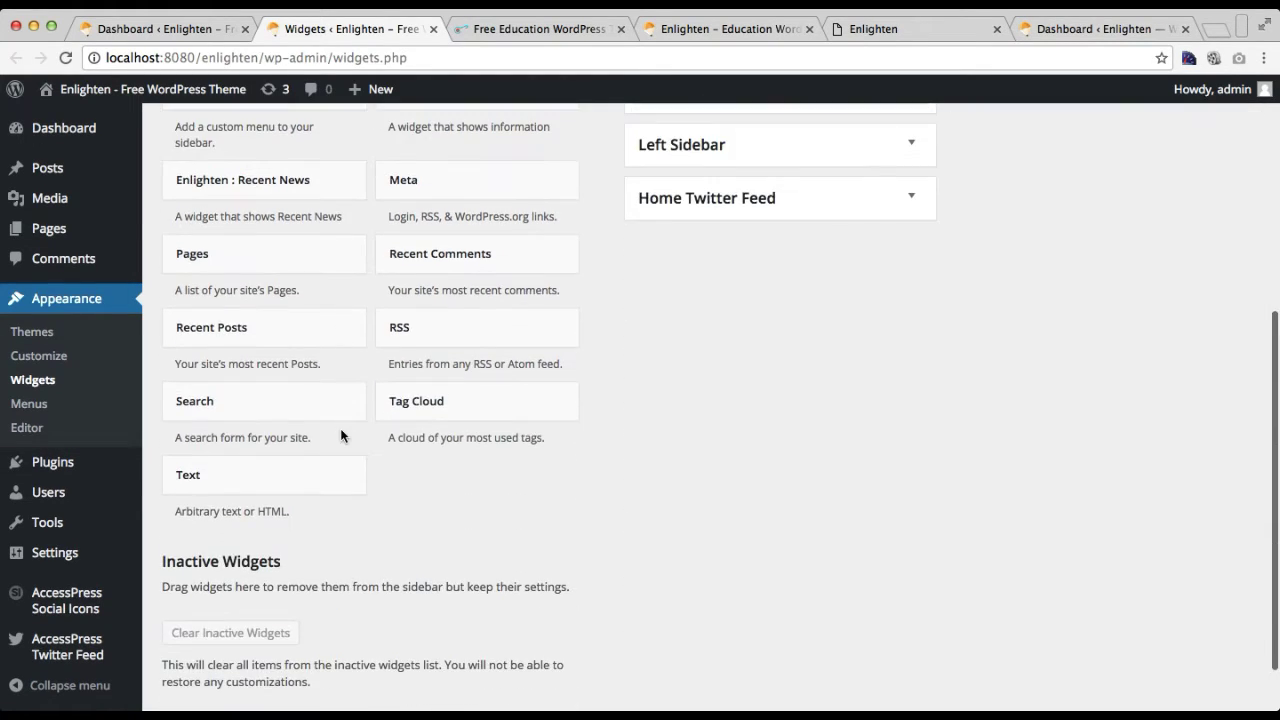
pyautogui.click(302, 474)
pyautogui.scroll(-5, 408, 491)
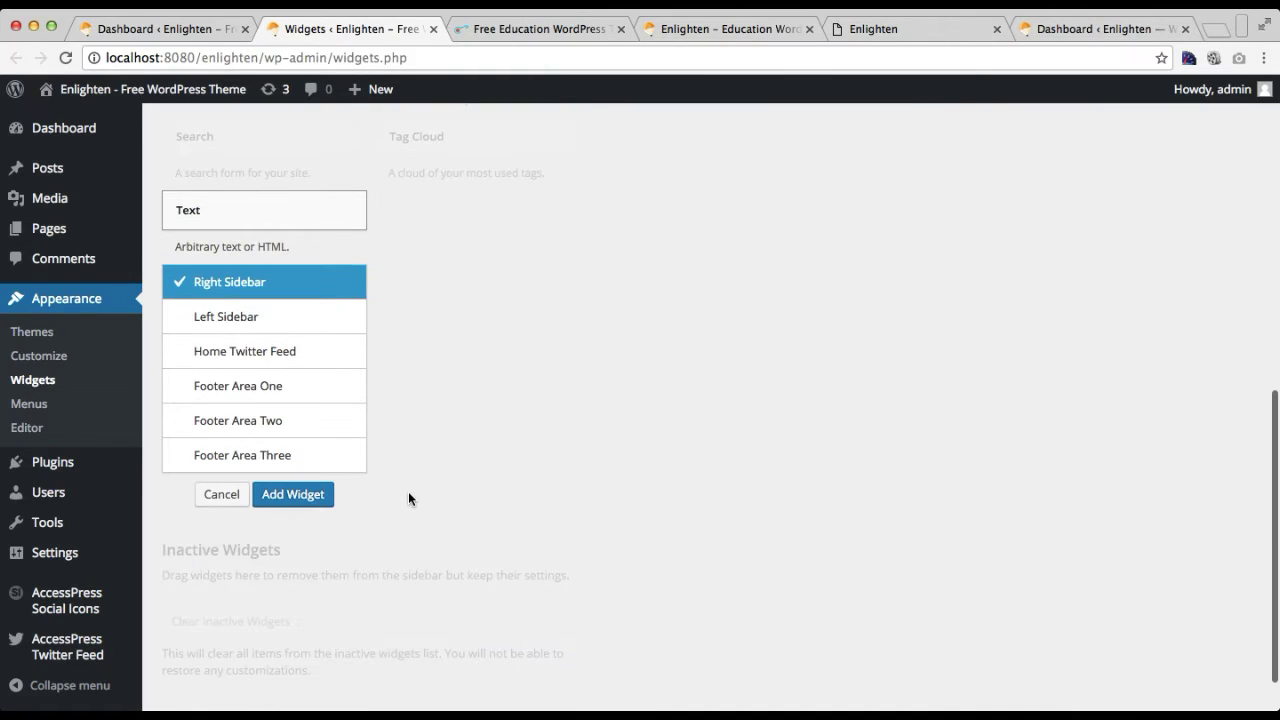
pyautogui.click(260, 386)
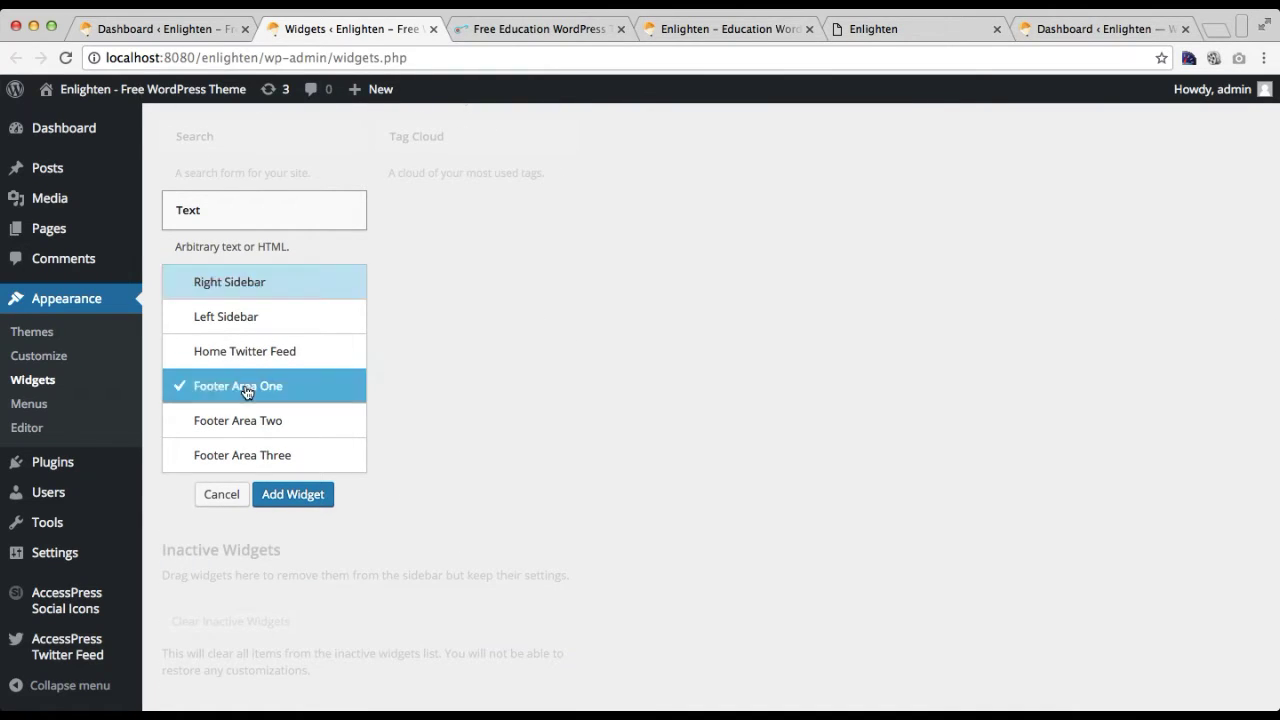
pyautogui.click(295, 497)
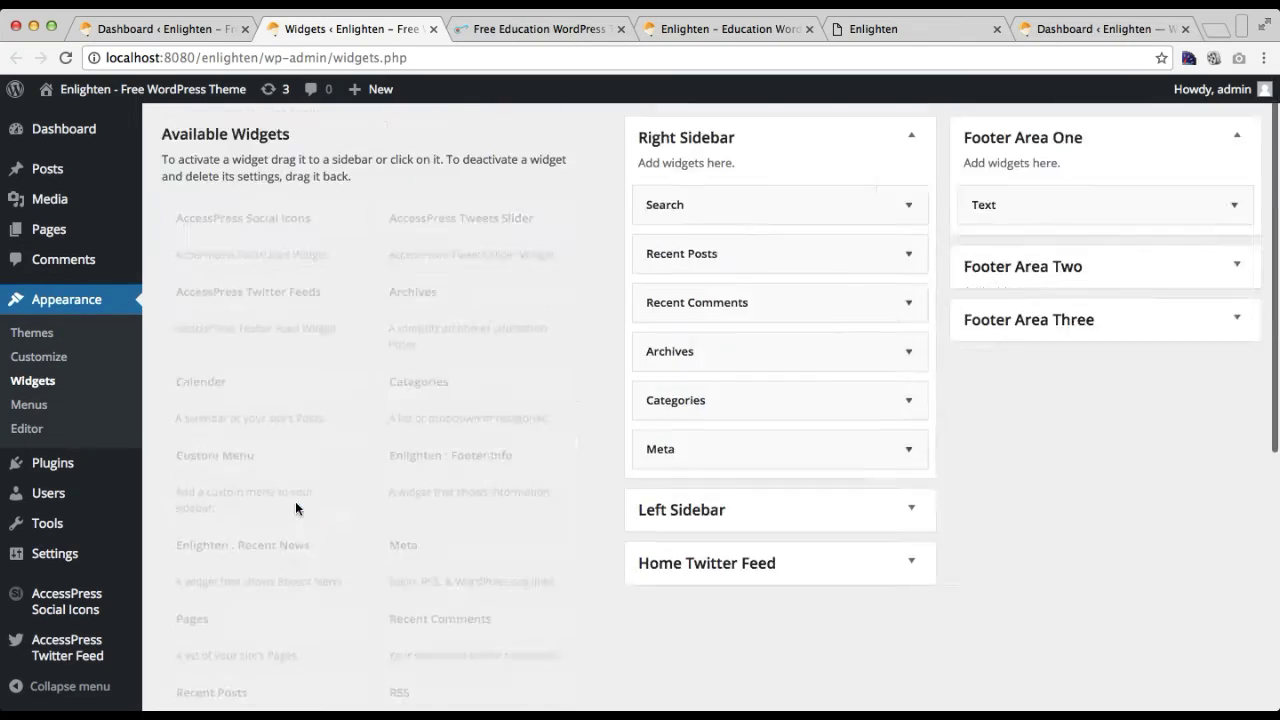
# Copy the footer_content_area HTML snippet from the Untitled text document into the content of the Footer Area One Text widget
pyautogui.click(929, 316)
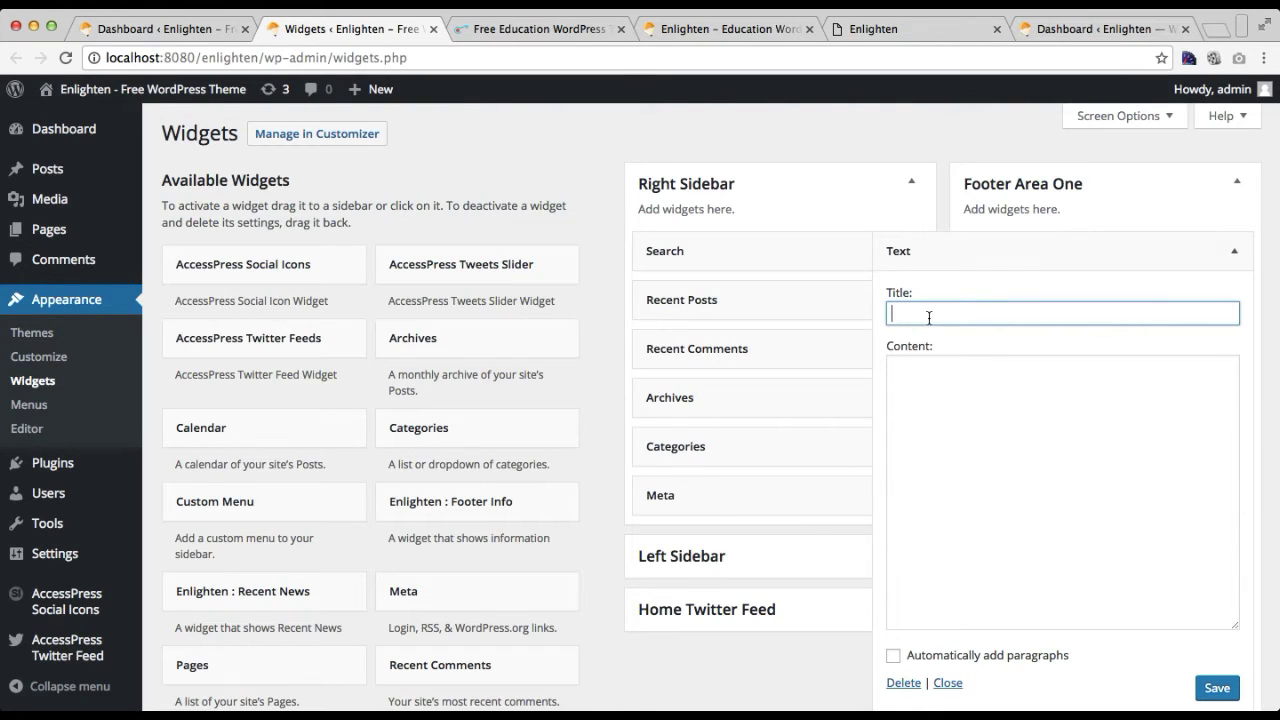
pyautogui.click(929, 380)
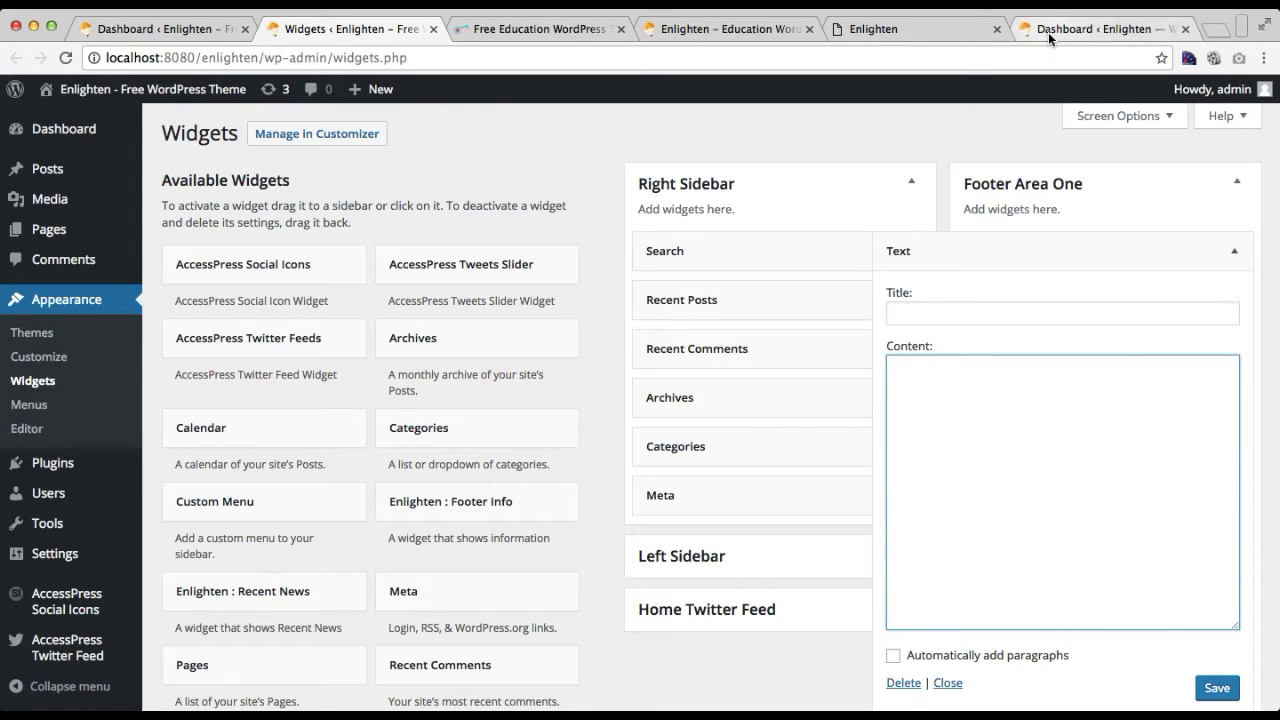
pyautogui.click(730, 29)
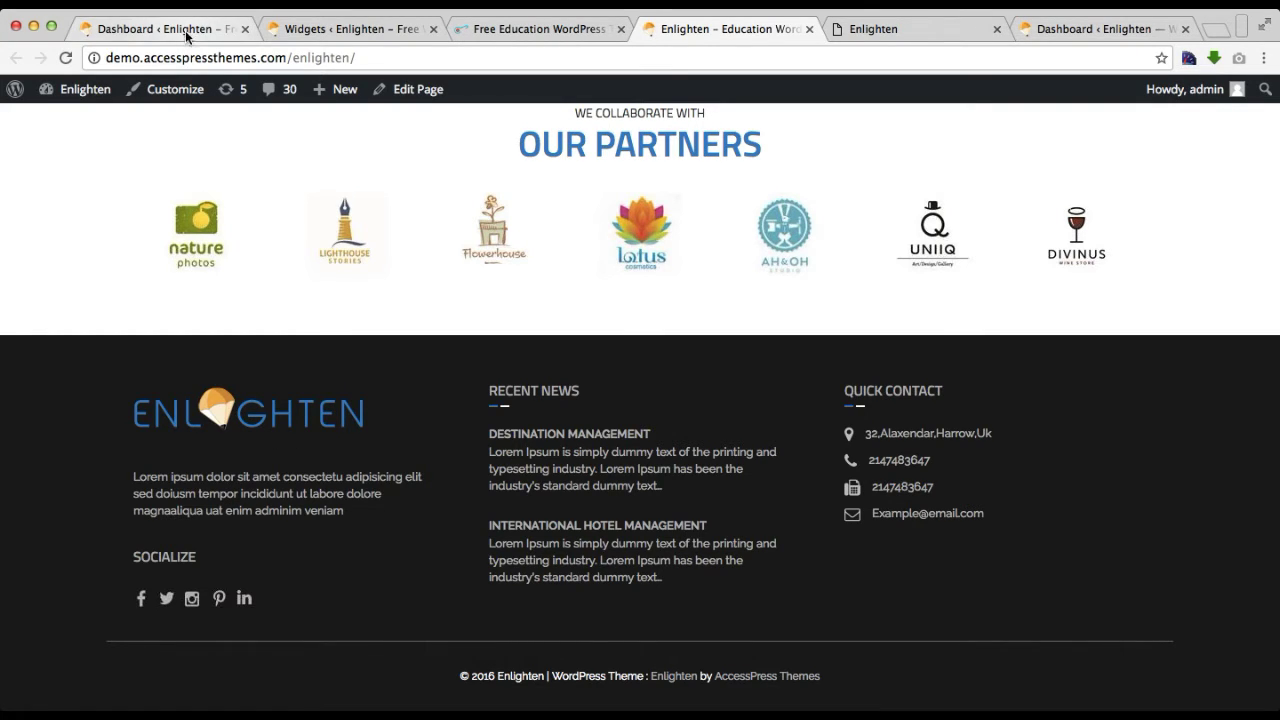
pyautogui.click(289, 29)
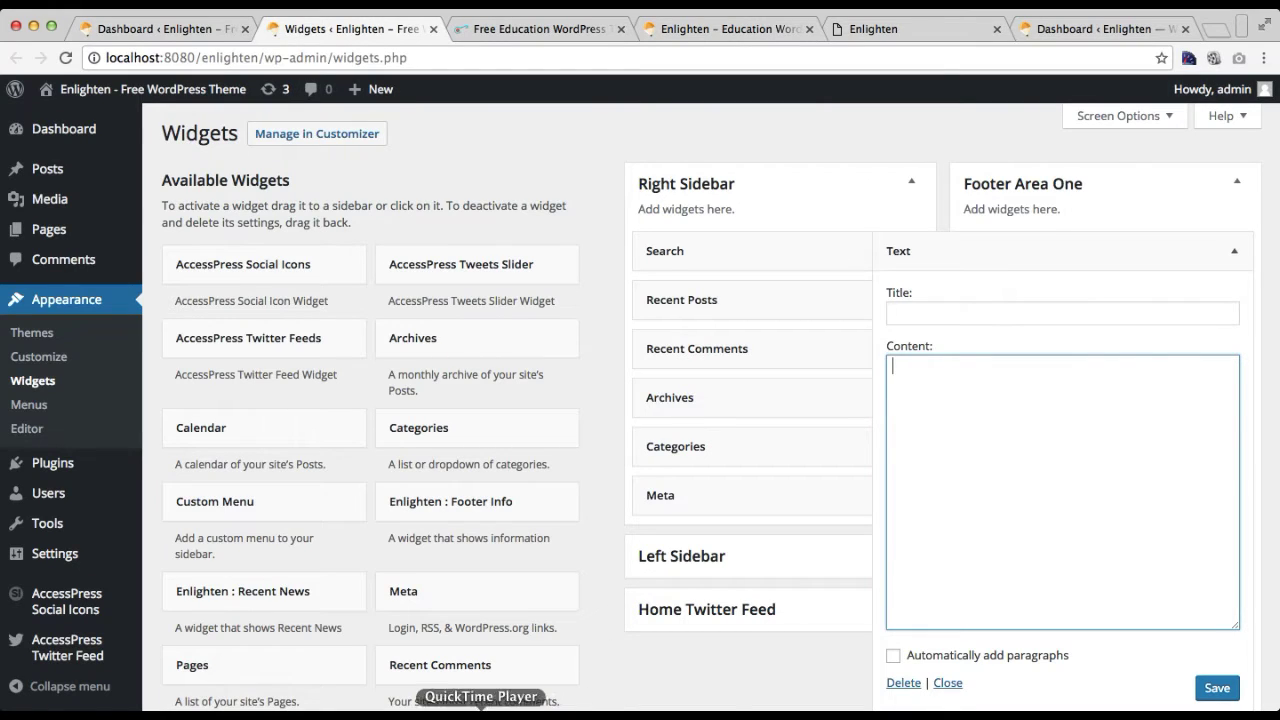
pyautogui.click(771, 712)
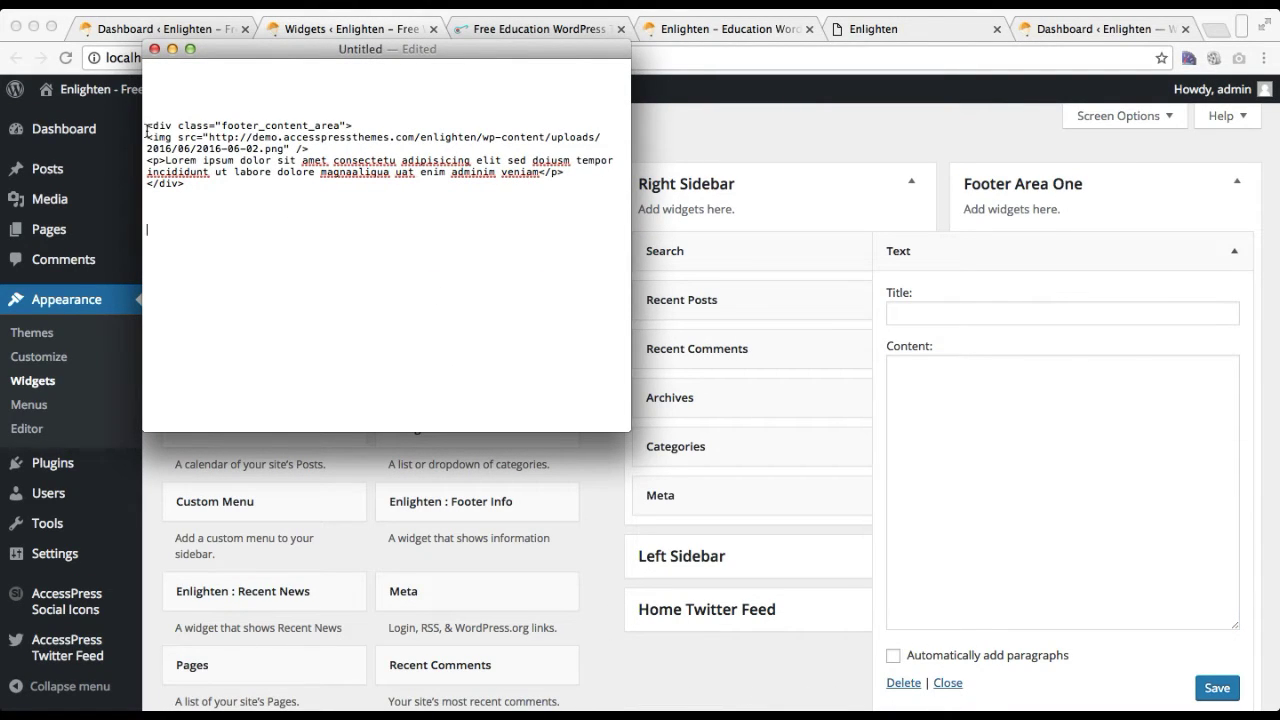
pyautogui.moveTo(149, 131); pyautogui.dragTo(196, 190)
pyautogui.press('super+c')
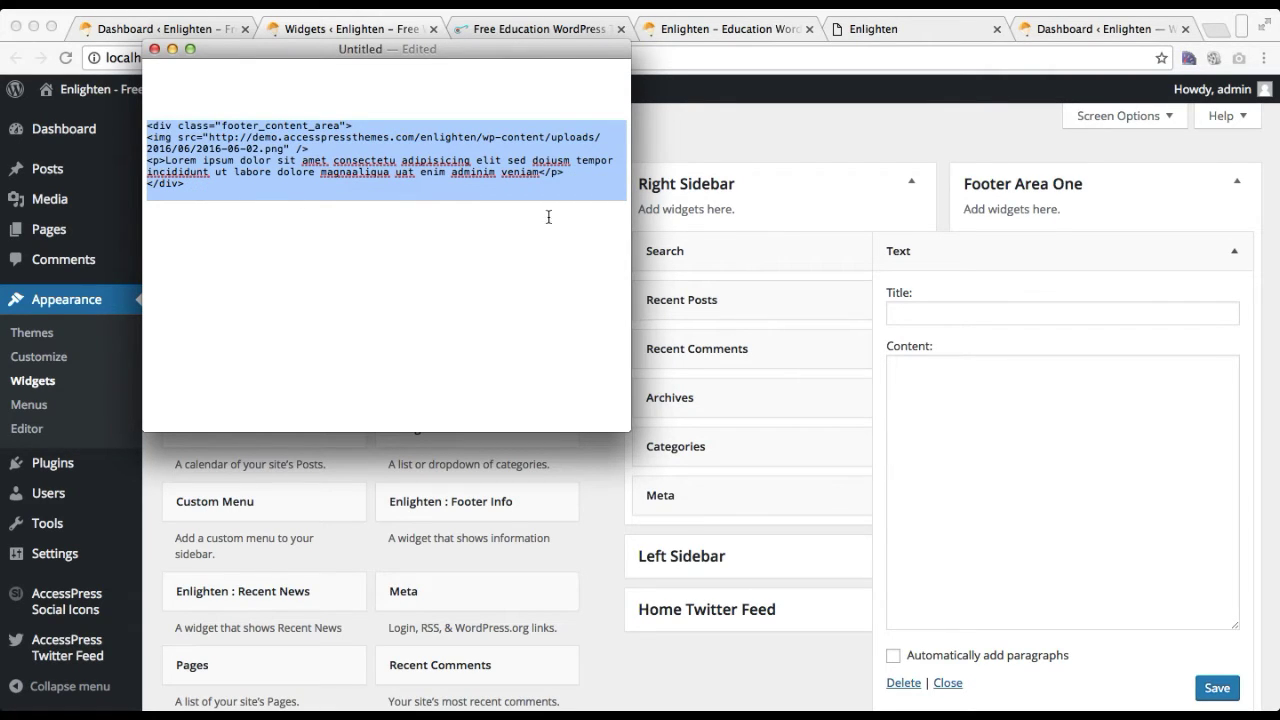
pyautogui.click(908, 386)
pyautogui.press('super+v')
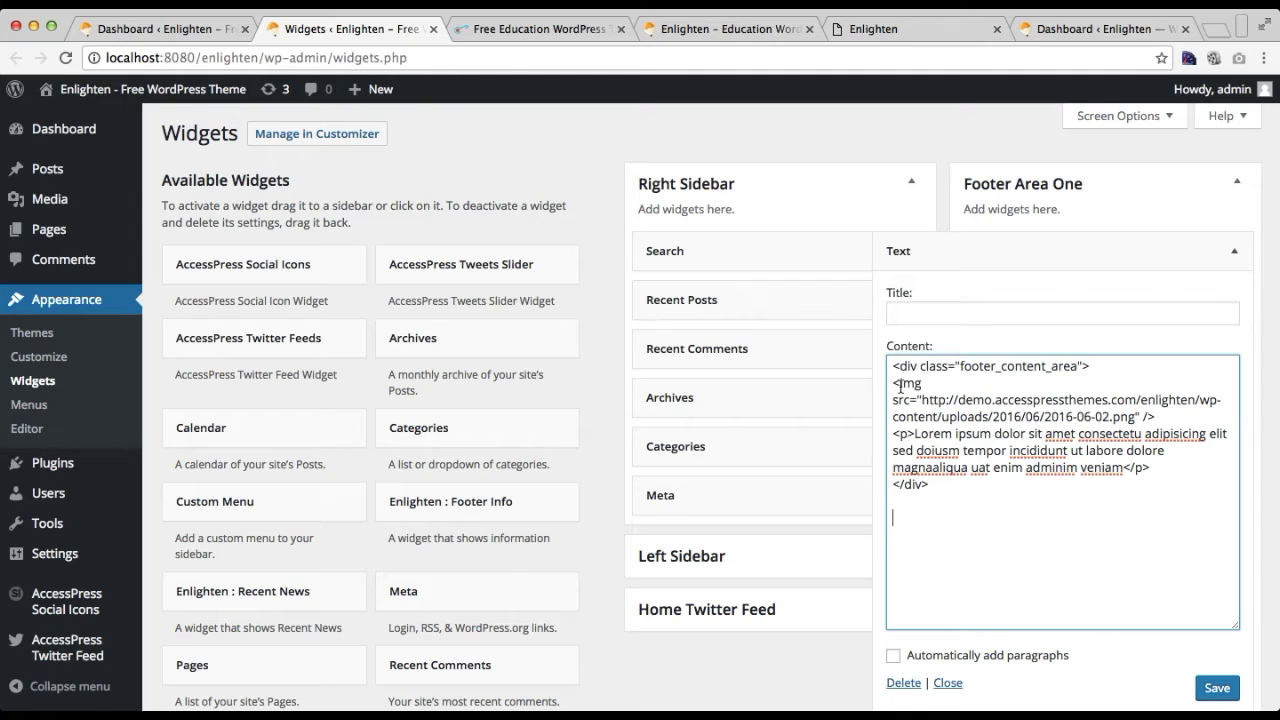
# Open the Media Library in a new tab and copy the file URL of the Enlighten logo image 2016-06-02-5.png
pyautogui.moveTo(924, 400); pyautogui.dragTo(1133, 420)
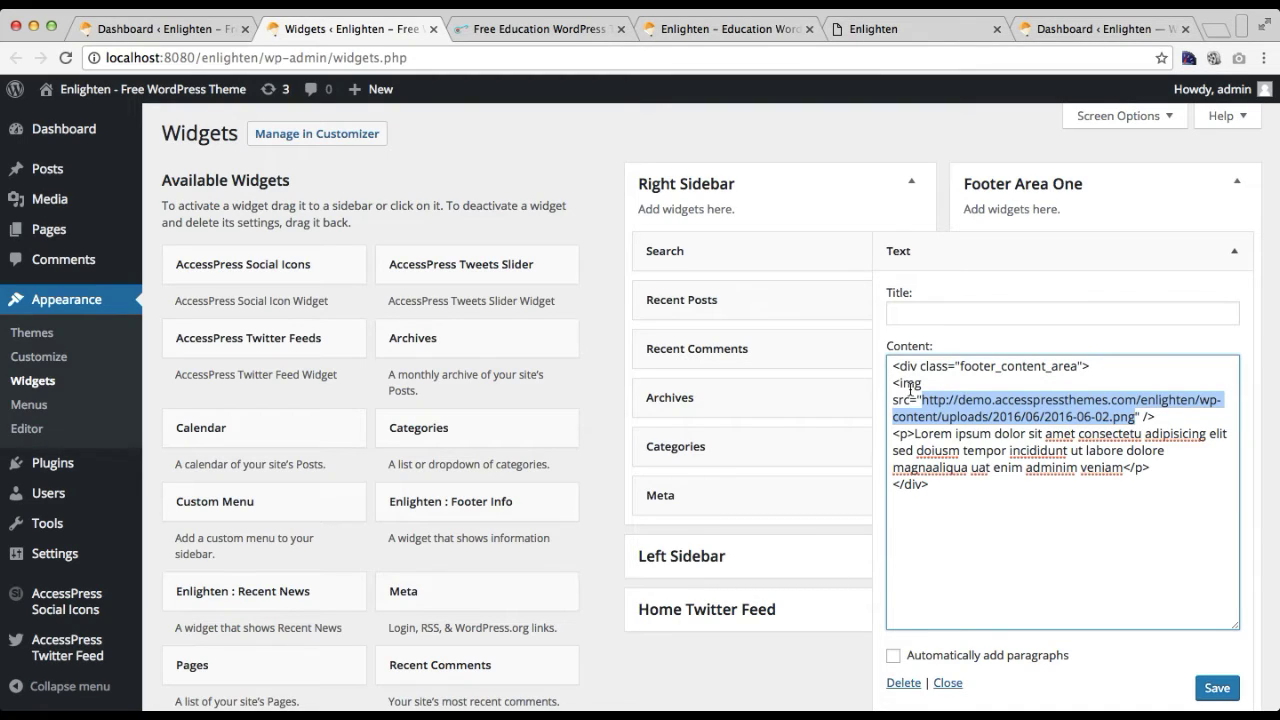
pyautogui.click(995, 549)
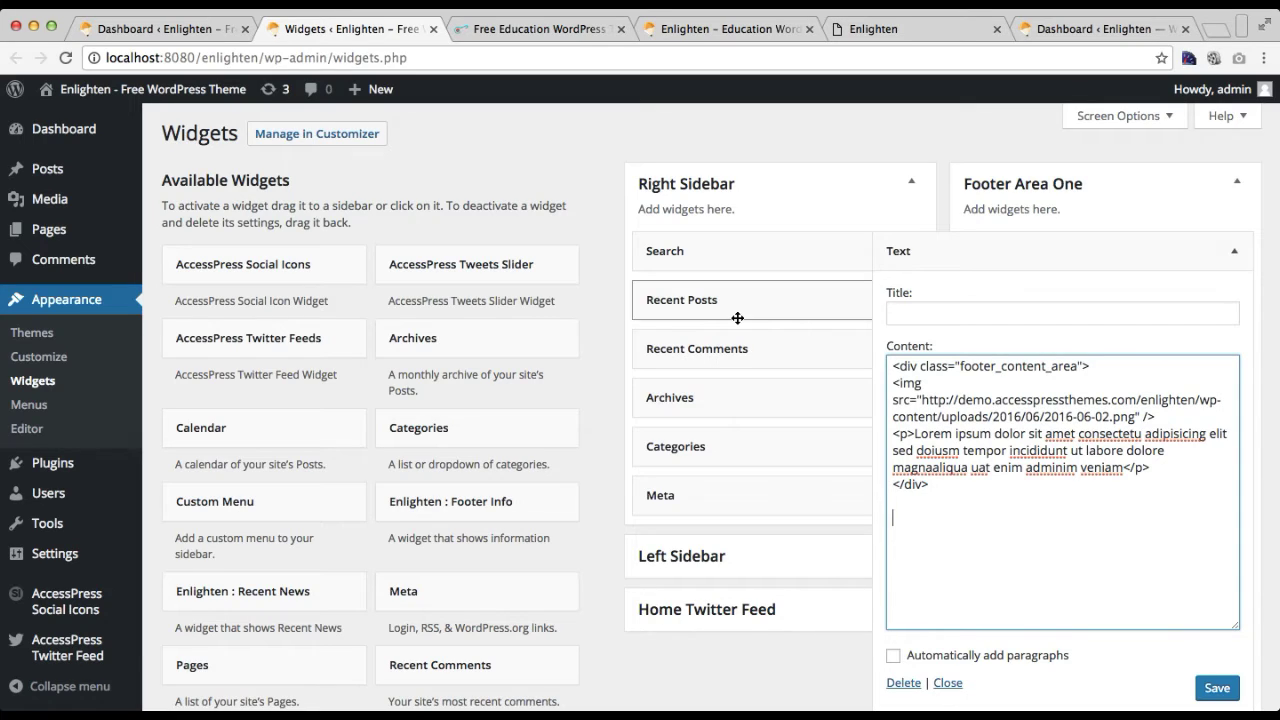
pyautogui.moveTo(50, 201)
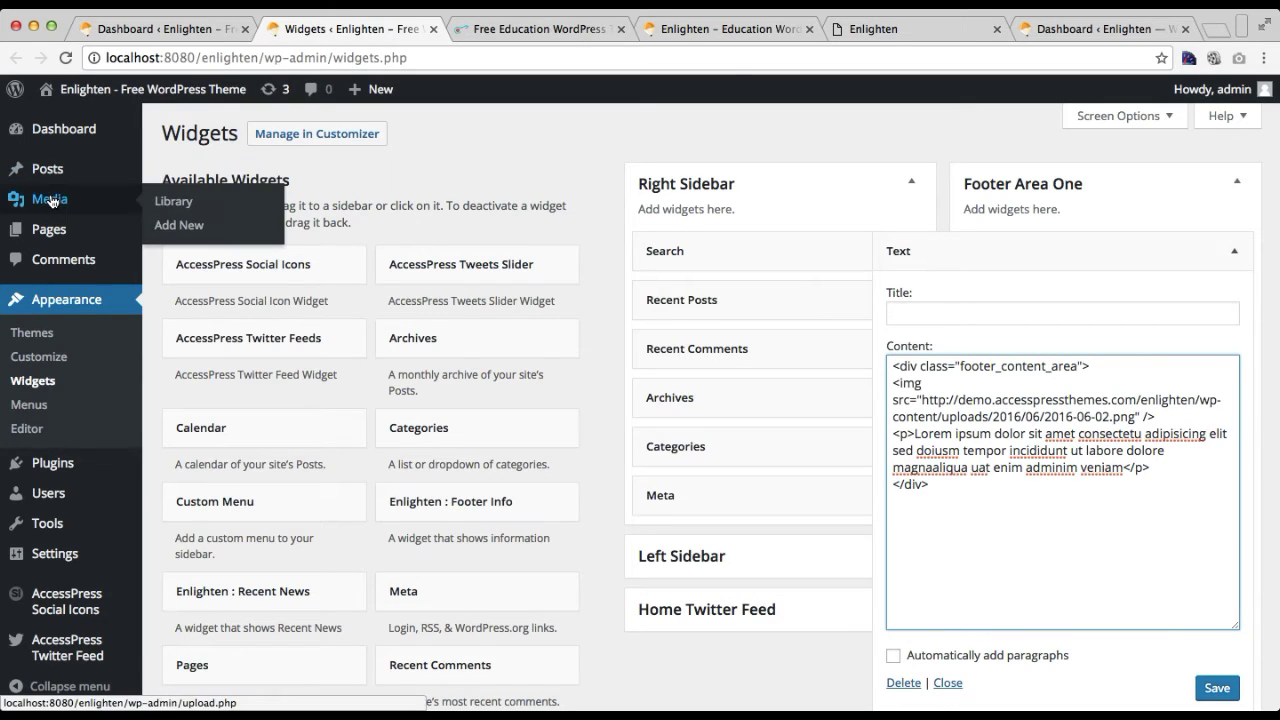
pyautogui.rightClick(180, 210)
pyautogui.click(193, 210)
pyautogui.click(431, 35)
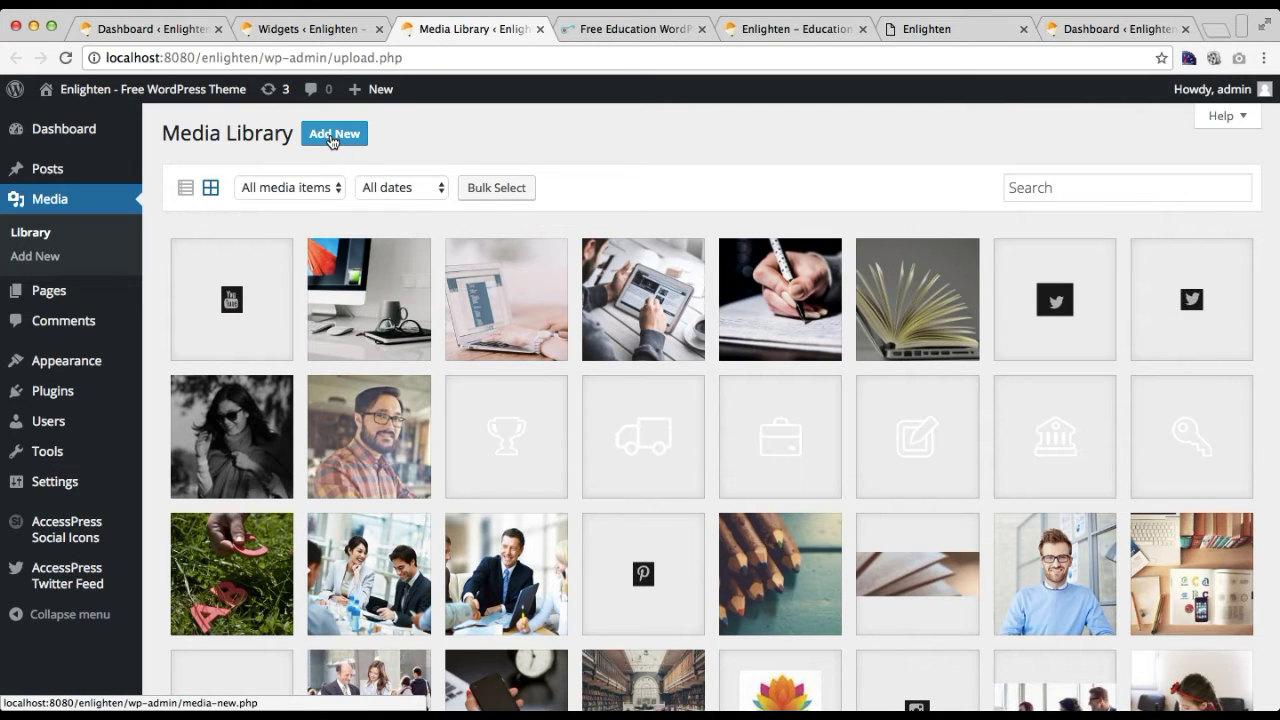
pyautogui.scroll(-7, 674, 511)
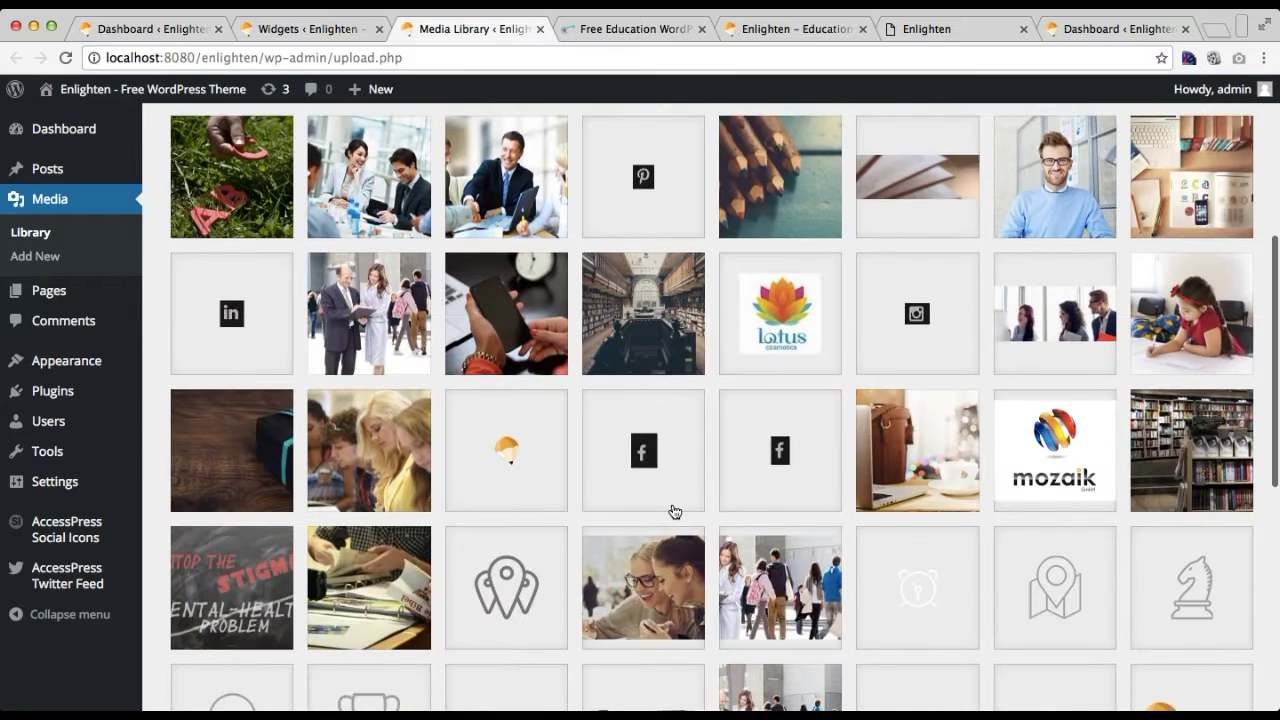
pyautogui.scroll(-2, 674, 511)
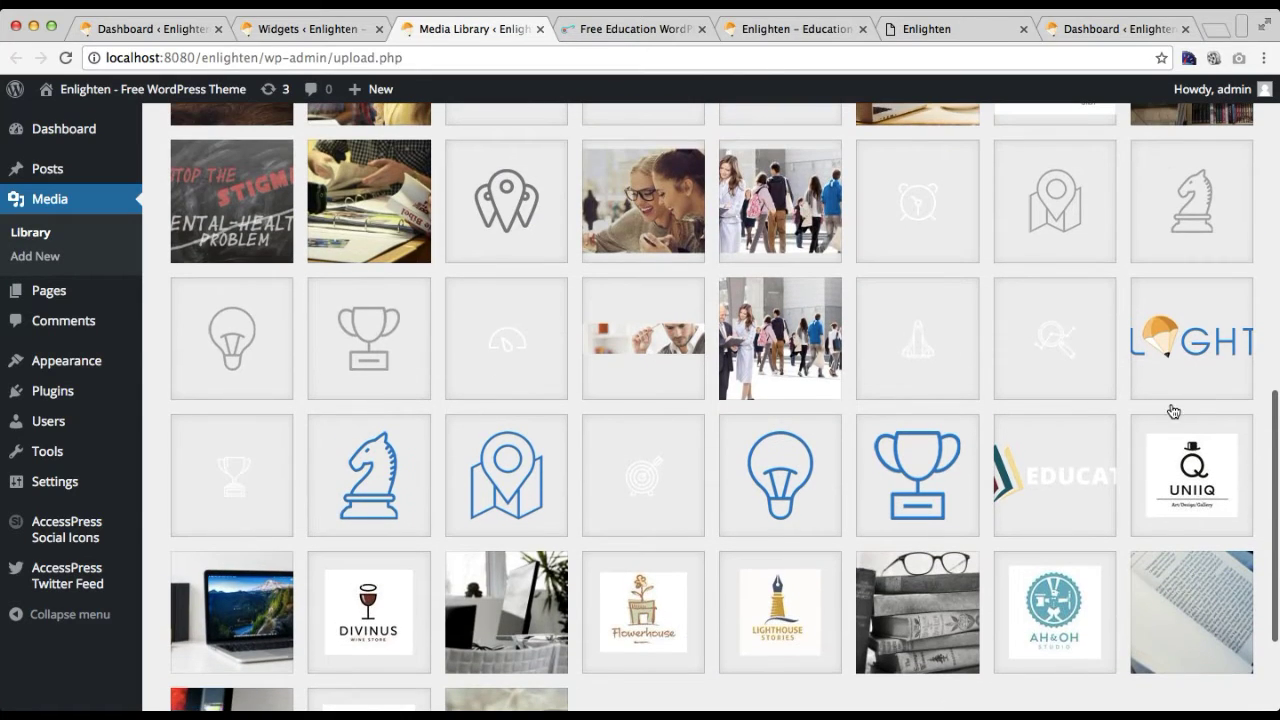
pyautogui.click(1192, 337)
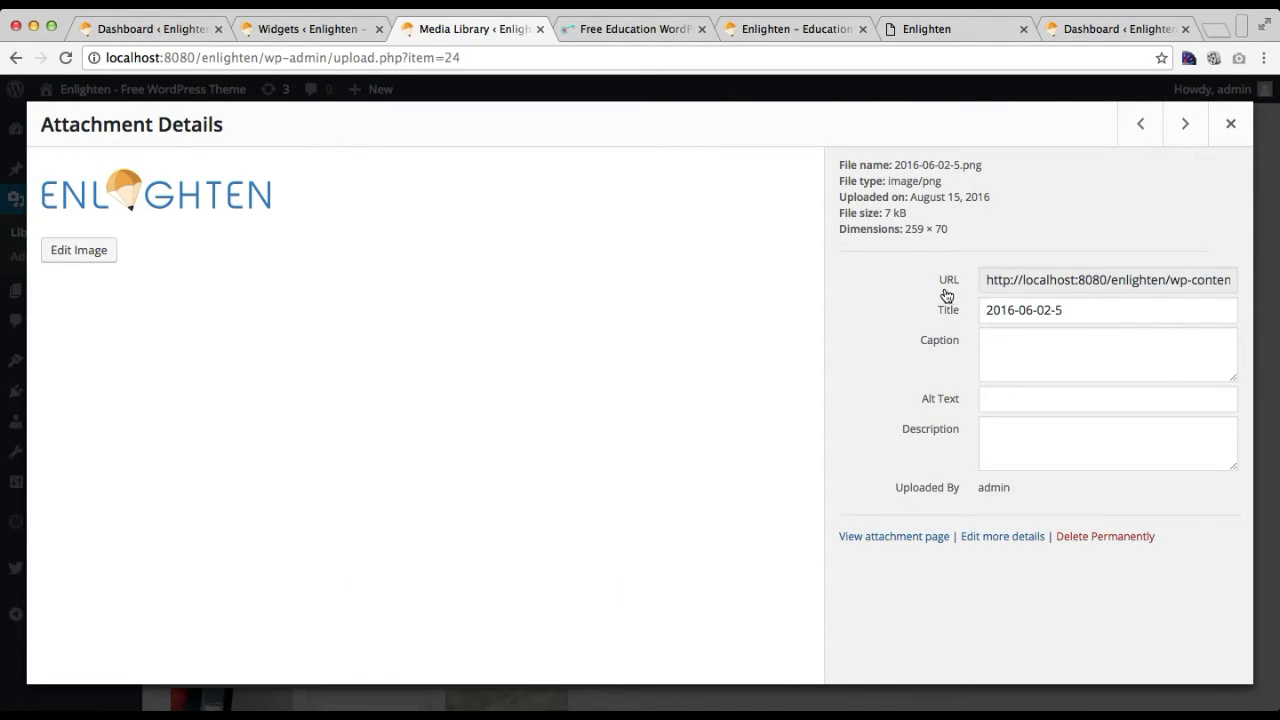
pyautogui.click(1012, 282)
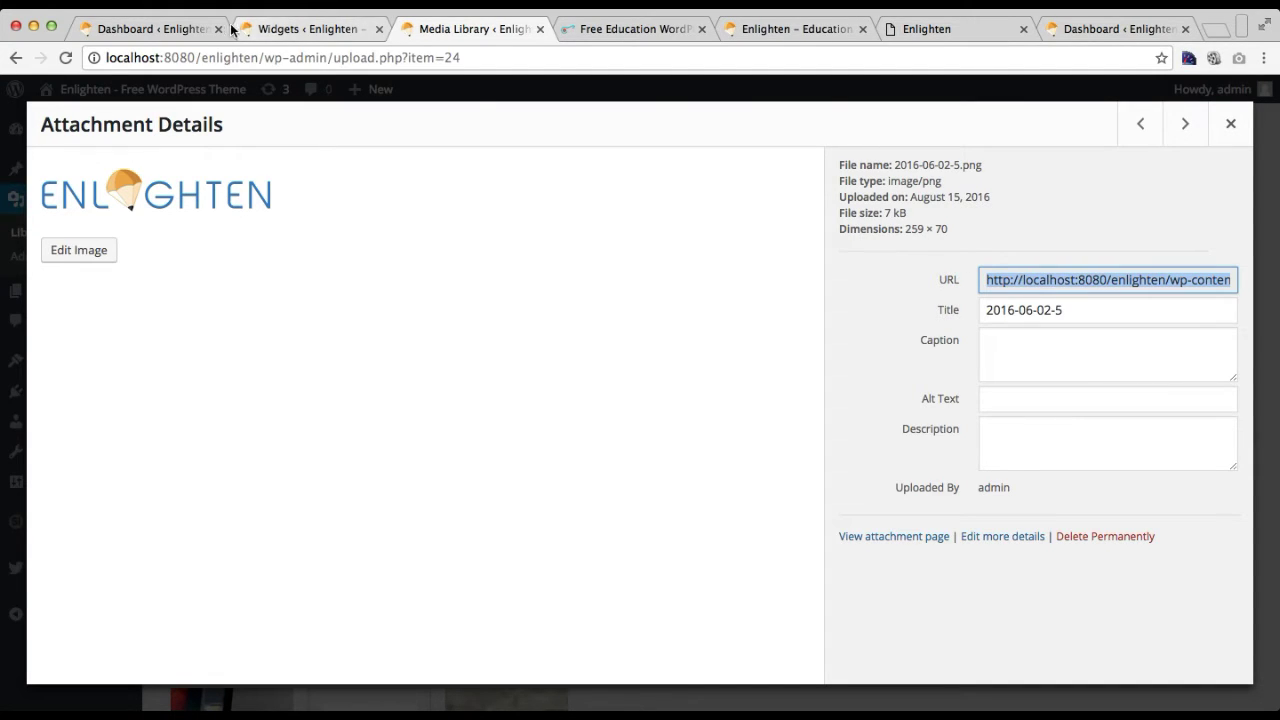
pyautogui.click(278, 30)
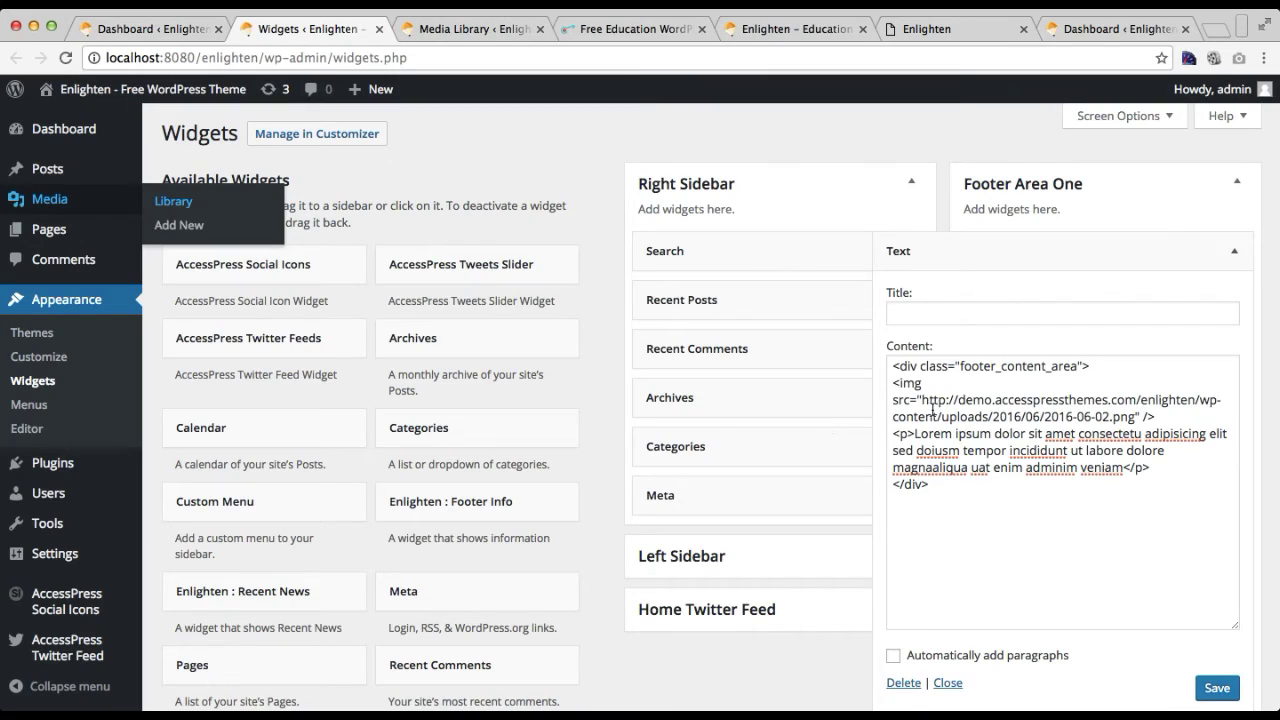
pyautogui.moveTo(922, 400); pyautogui.dragTo(1135, 420)
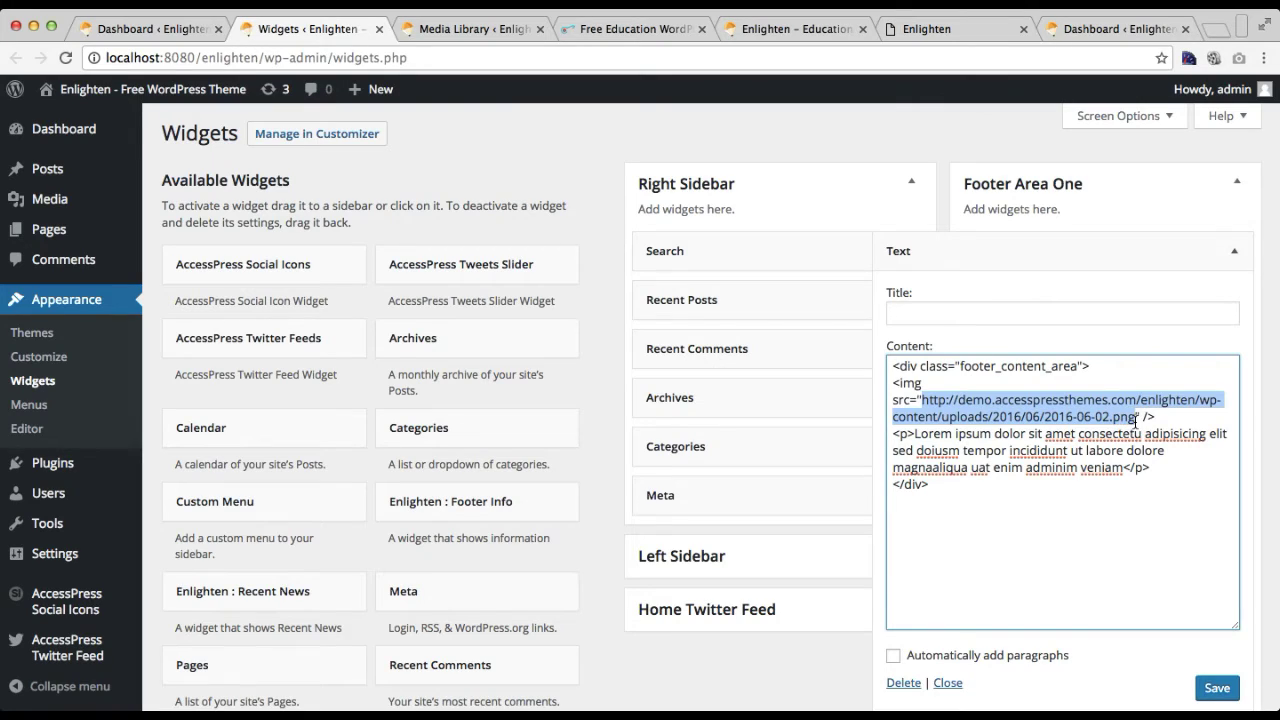
pyautogui.write('http://localhost:8080/enlighten/wp-content/uploads/2016/08/2016-06-02-5.png')
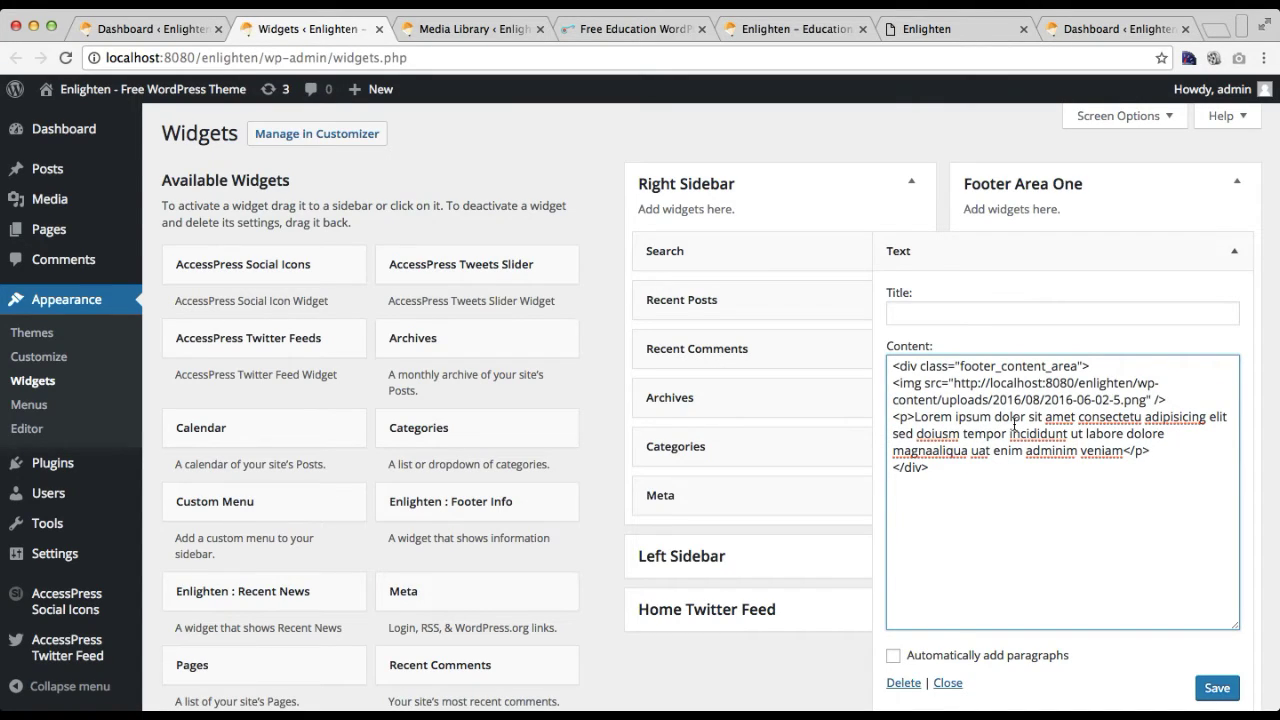
# Save the Text widget in Footer Area One with its placeholder paragraph and close its settings
pyautogui.moveTo(915, 423); pyautogui.dragTo(1127, 450)
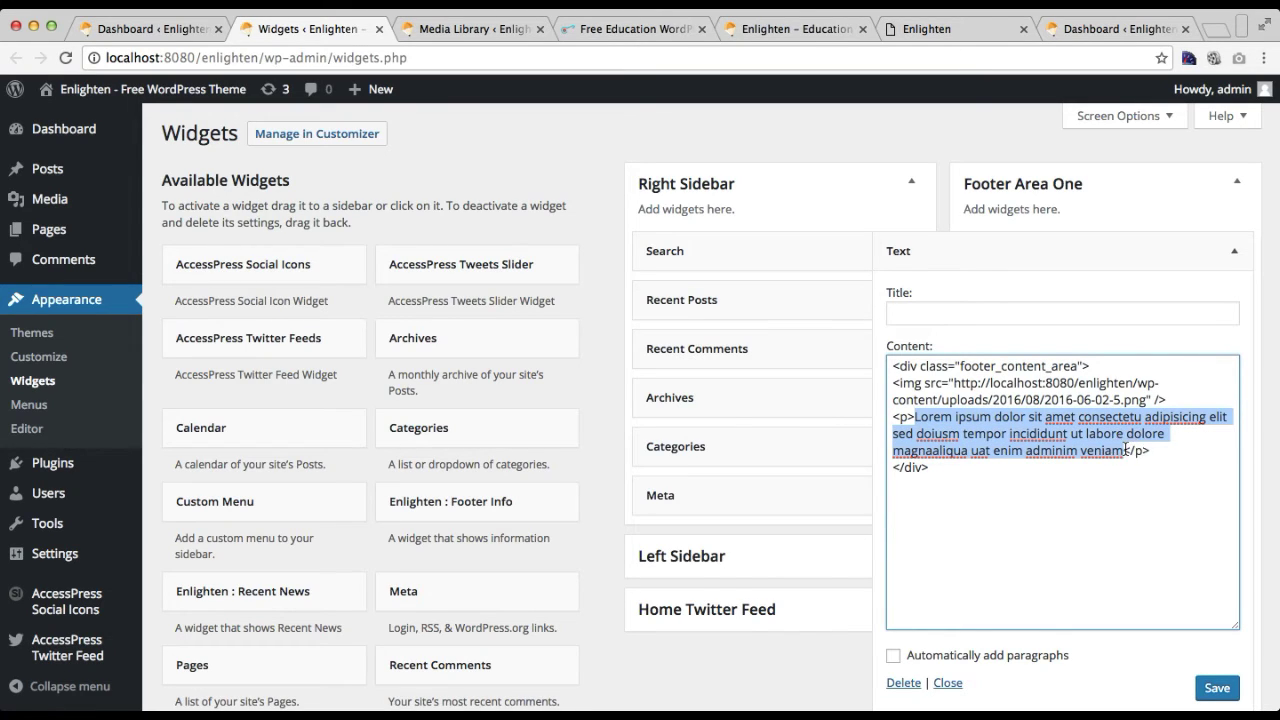
pyautogui.click(932, 470)
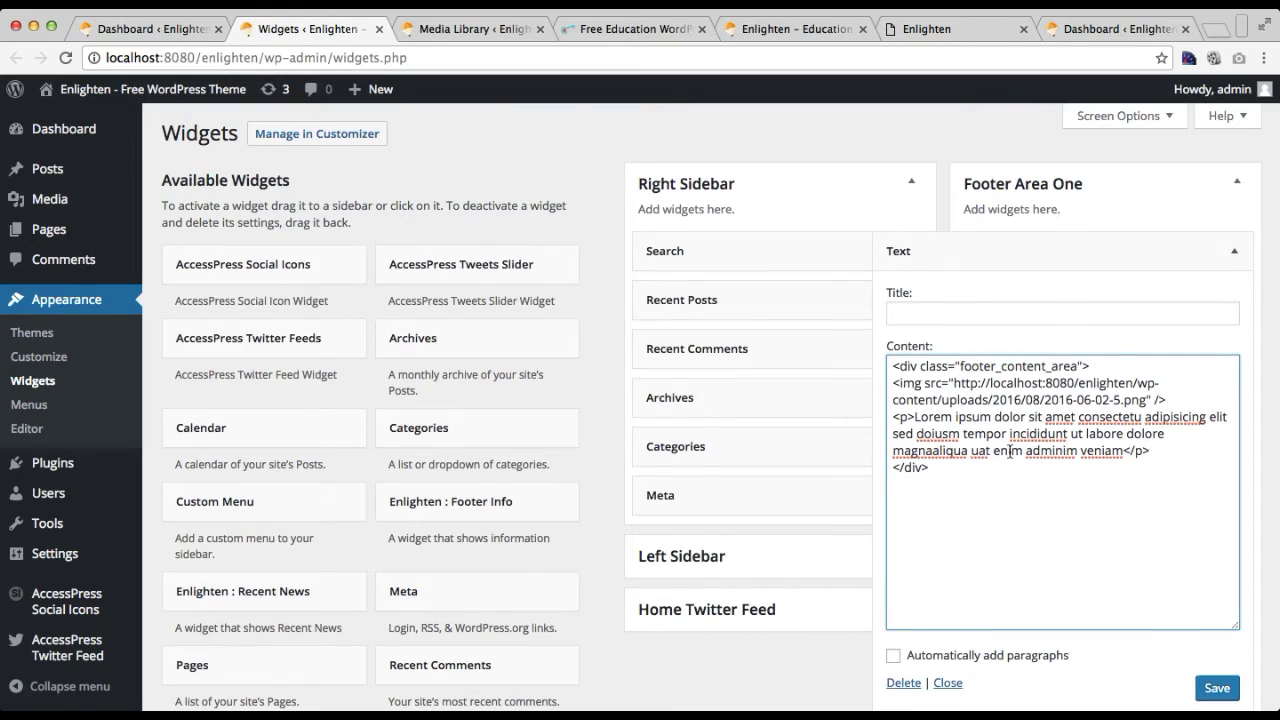
pyautogui.scroll(-3, 1010, 451)
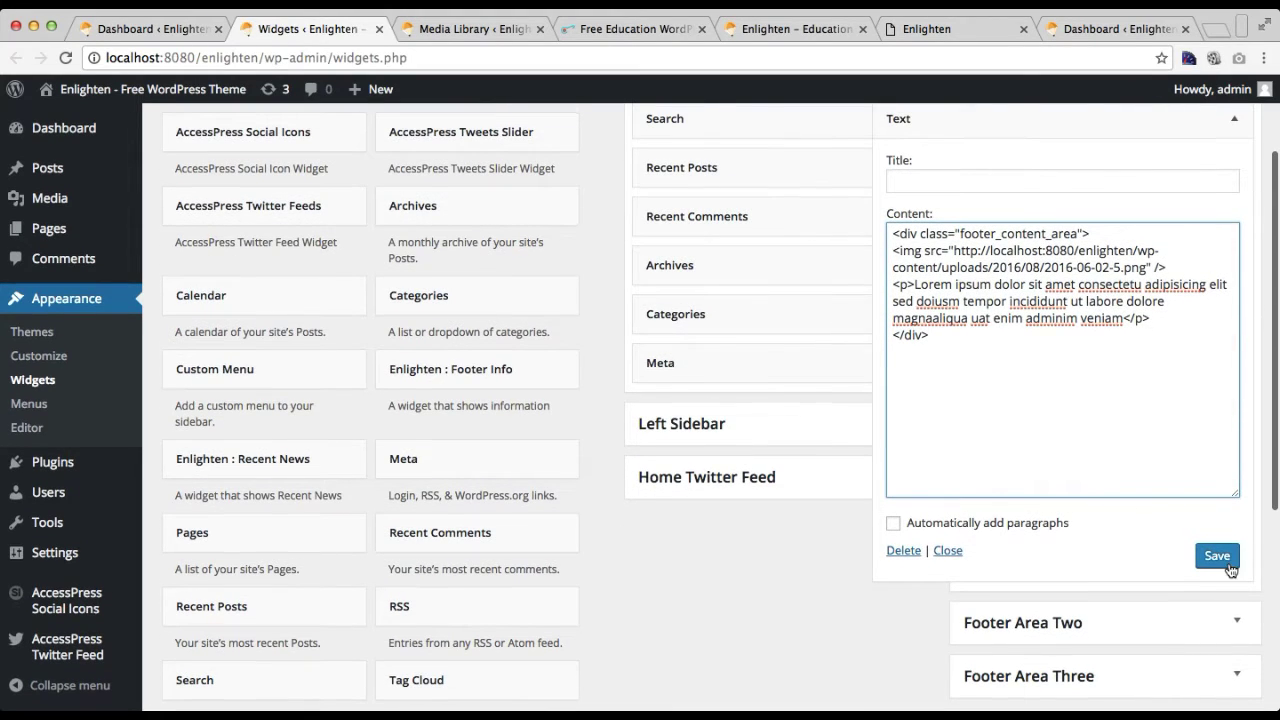
pyautogui.click(1217, 560)
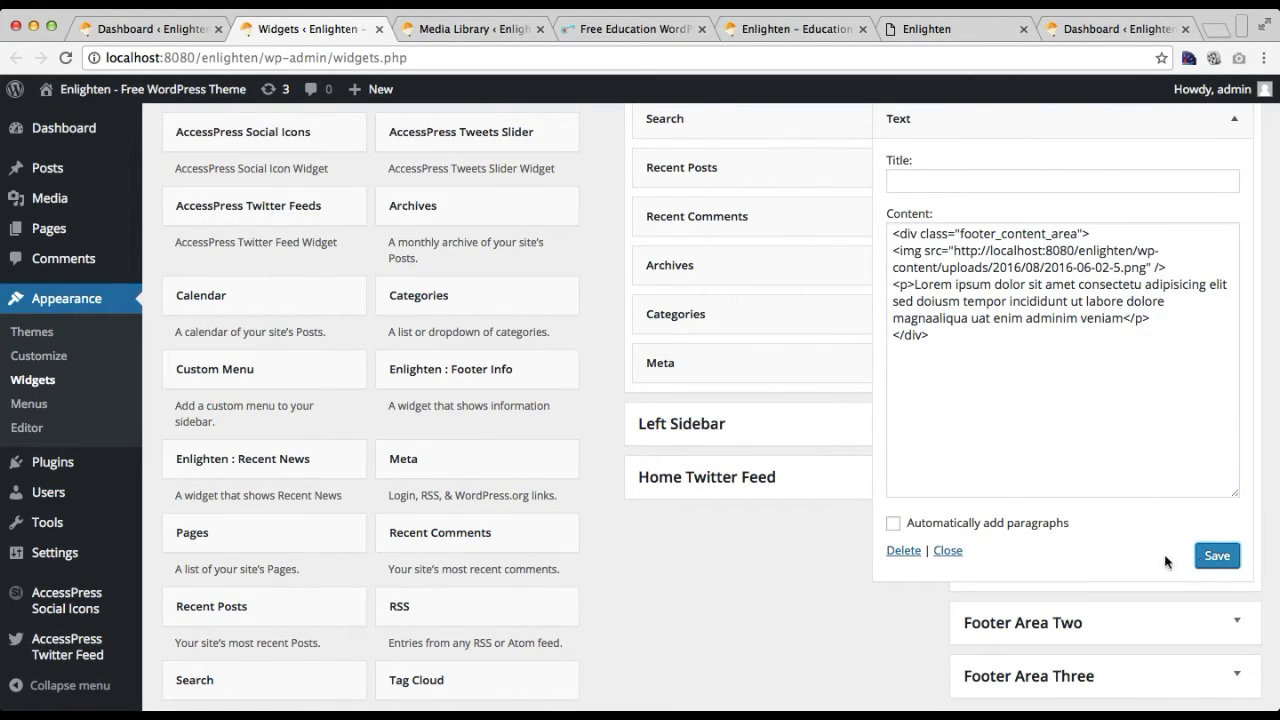
pyautogui.click(948, 551)
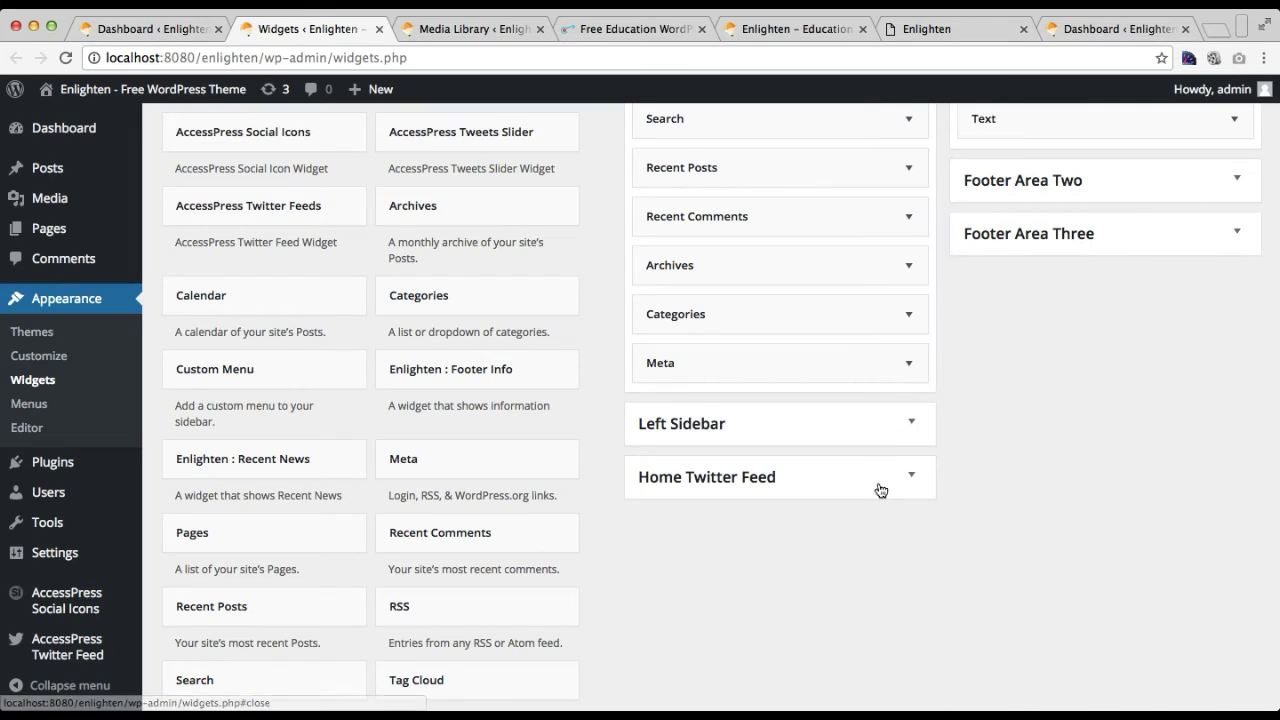
pyautogui.scroll(3, 928, 445)
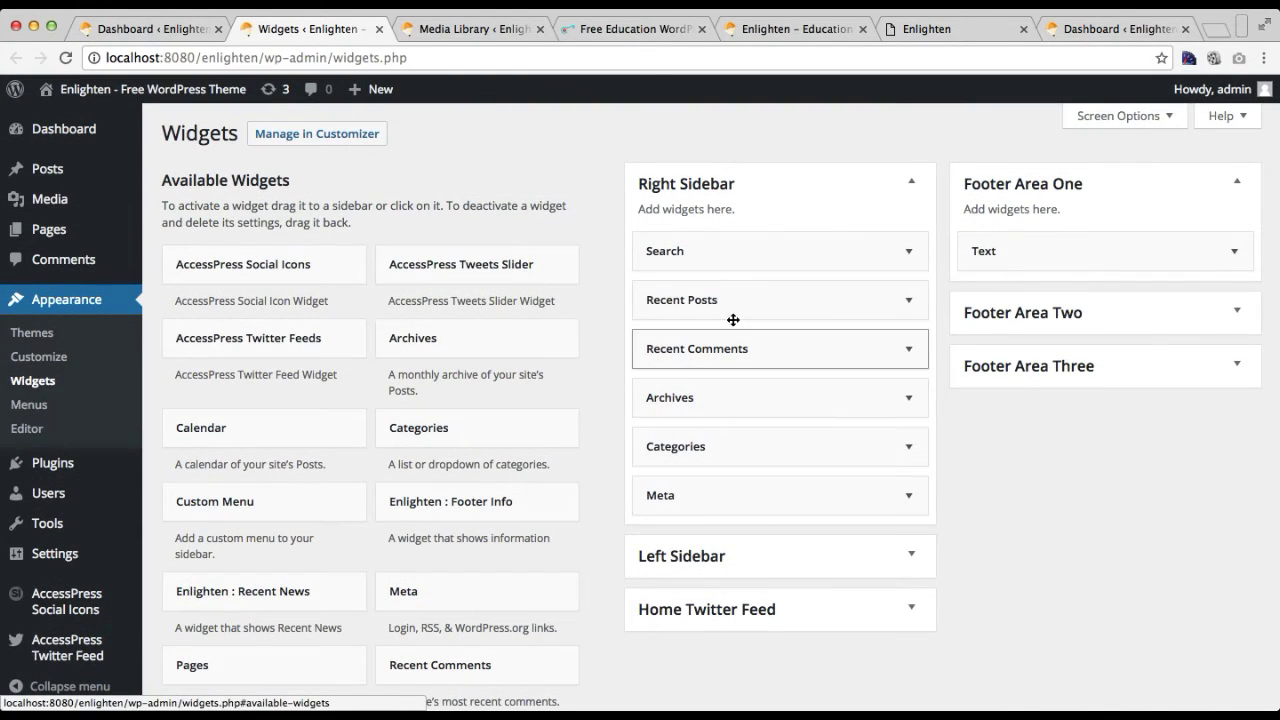
# Open the local Enlighten site in a new tab and compare its footer with the demo site's footer
pyautogui.moveTo(158, 88)
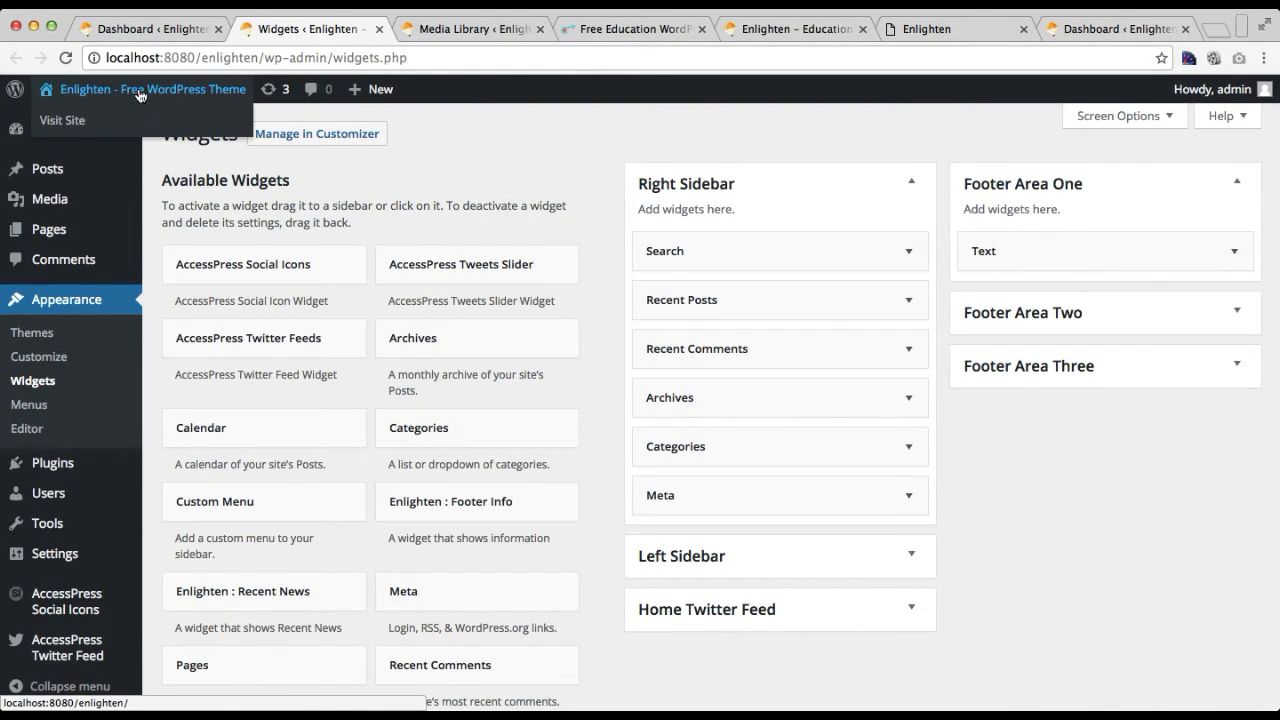
pyautogui.rightClick(70, 122)
pyautogui.click(100, 126)
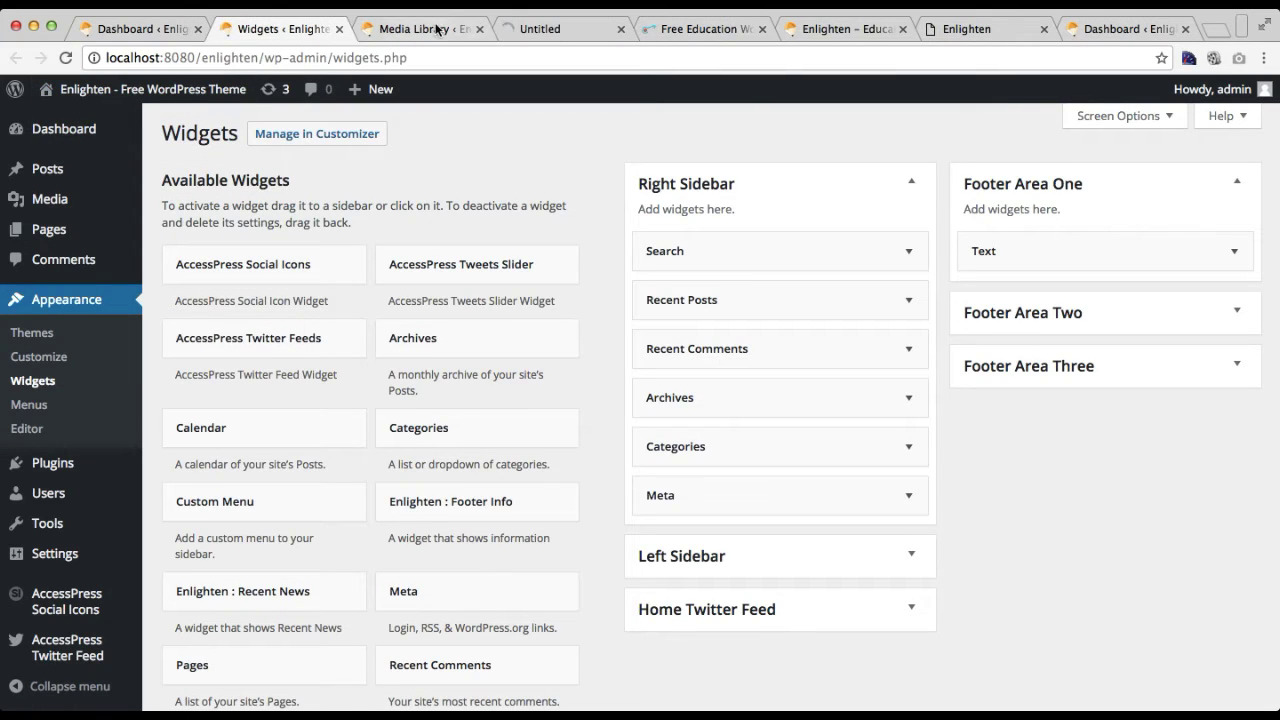
pyautogui.click(538, 25)
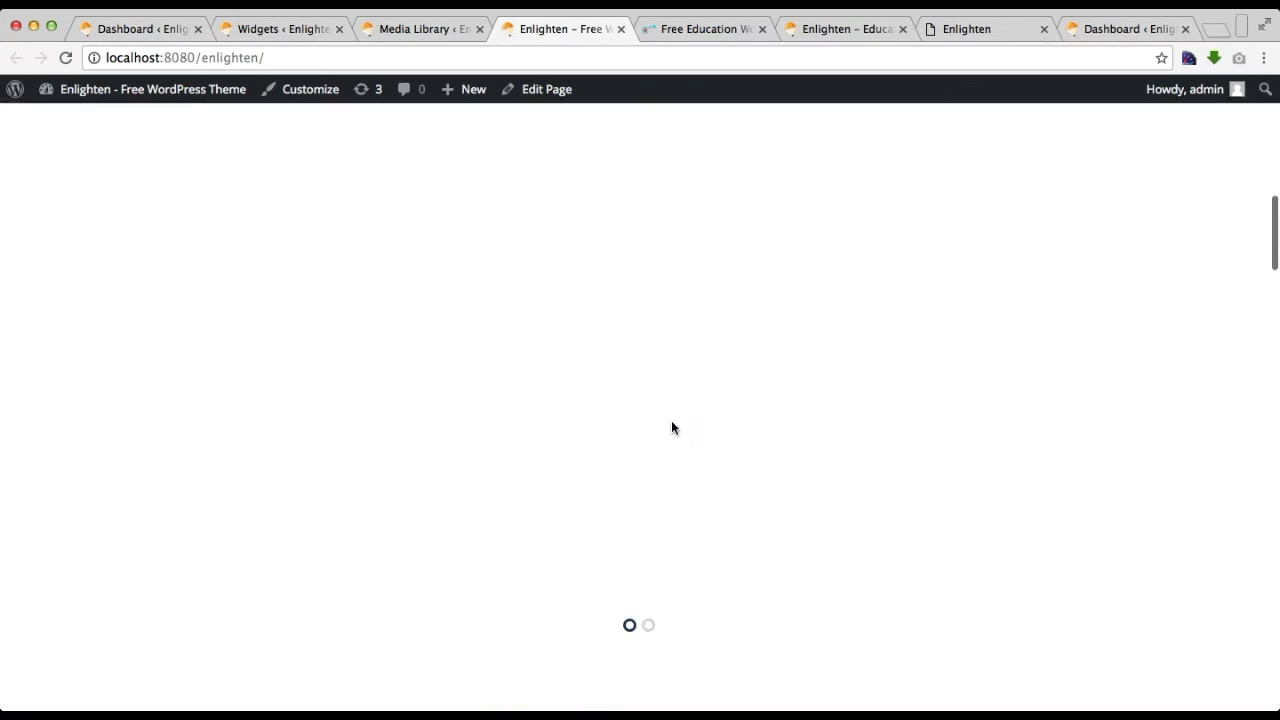
pyautogui.scroll(-15, 671, 427)
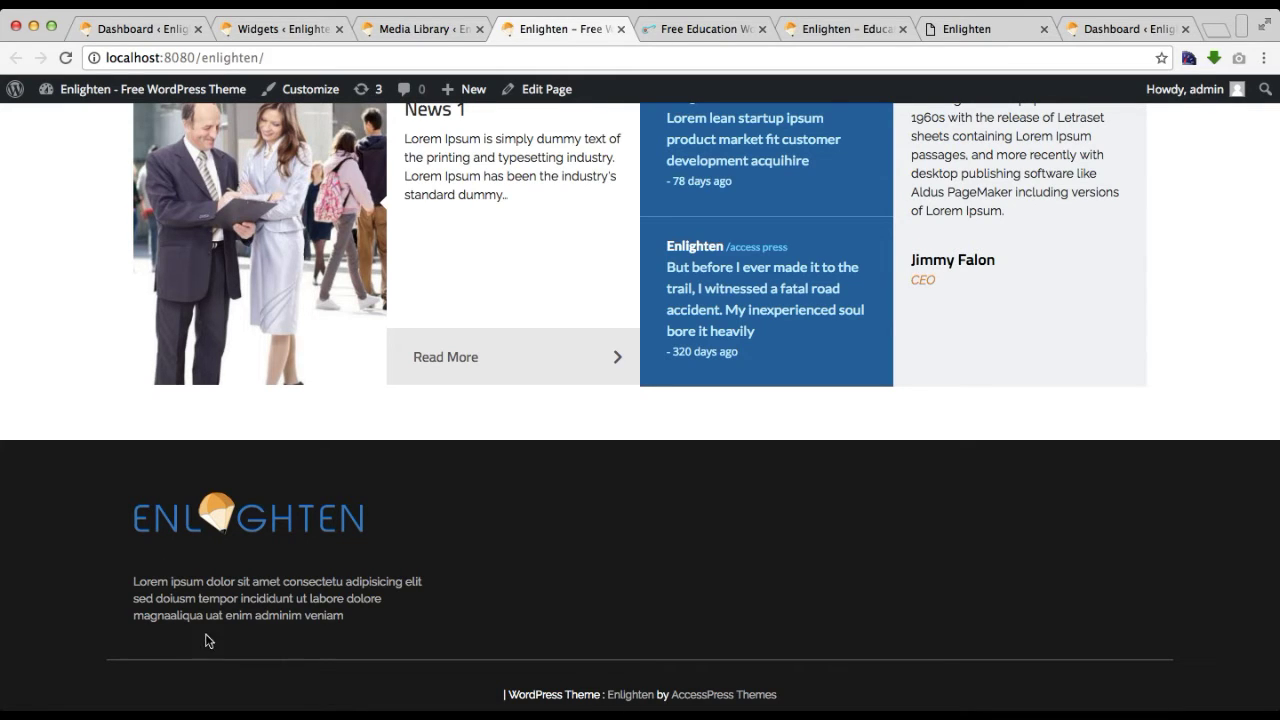
pyautogui.scroll(-1, 208, 610)
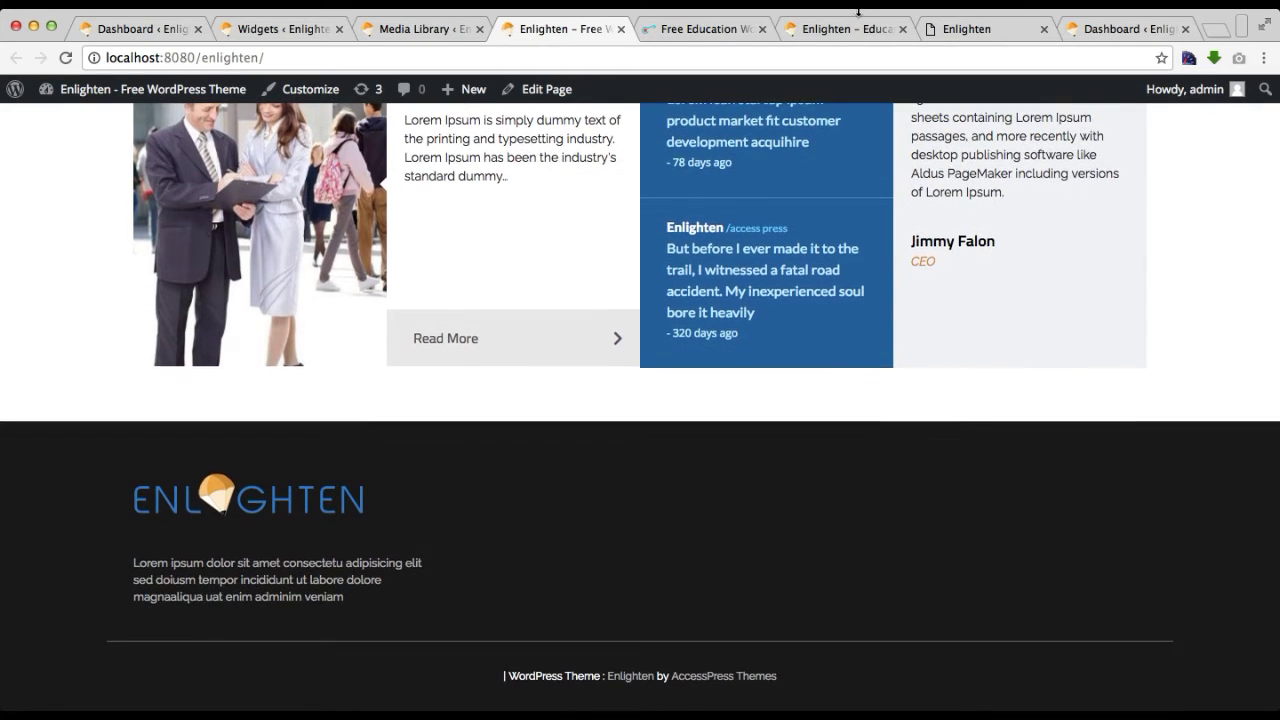
pyautogui.click(873, 36)
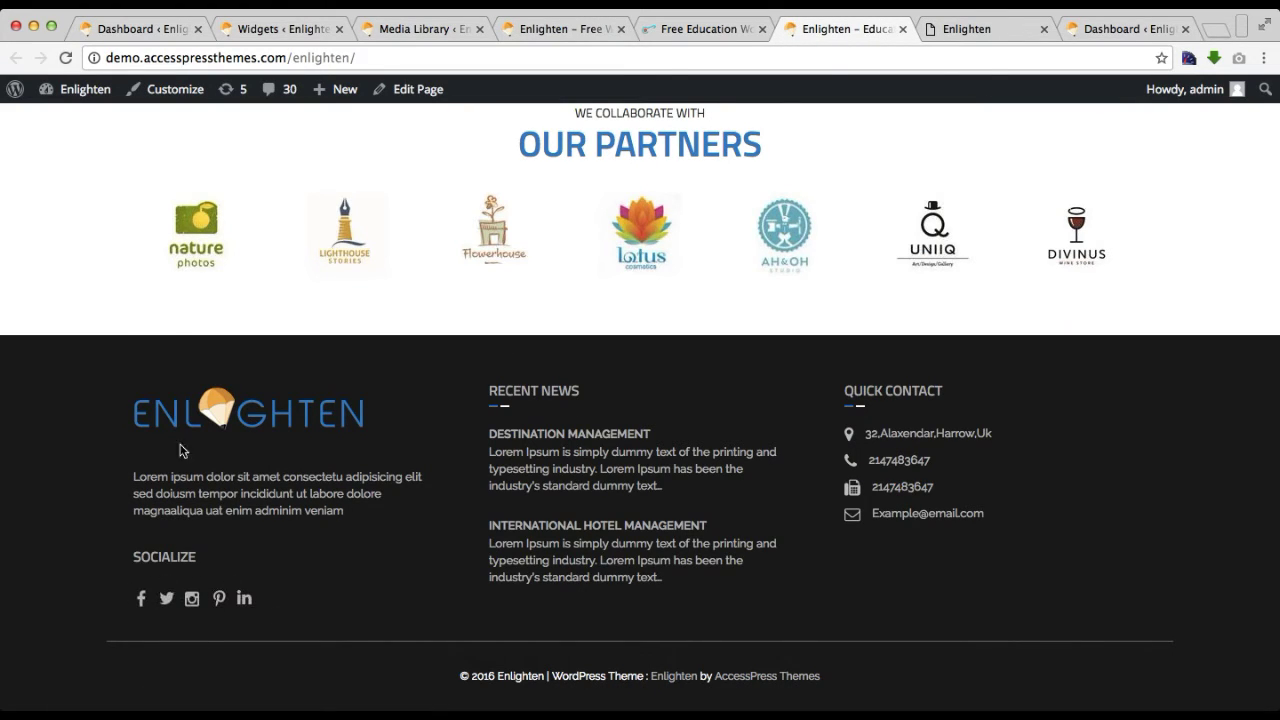
# Look up the Required Plugin section in the Enlighten theme documentation
pyautogui.click(142, 30)
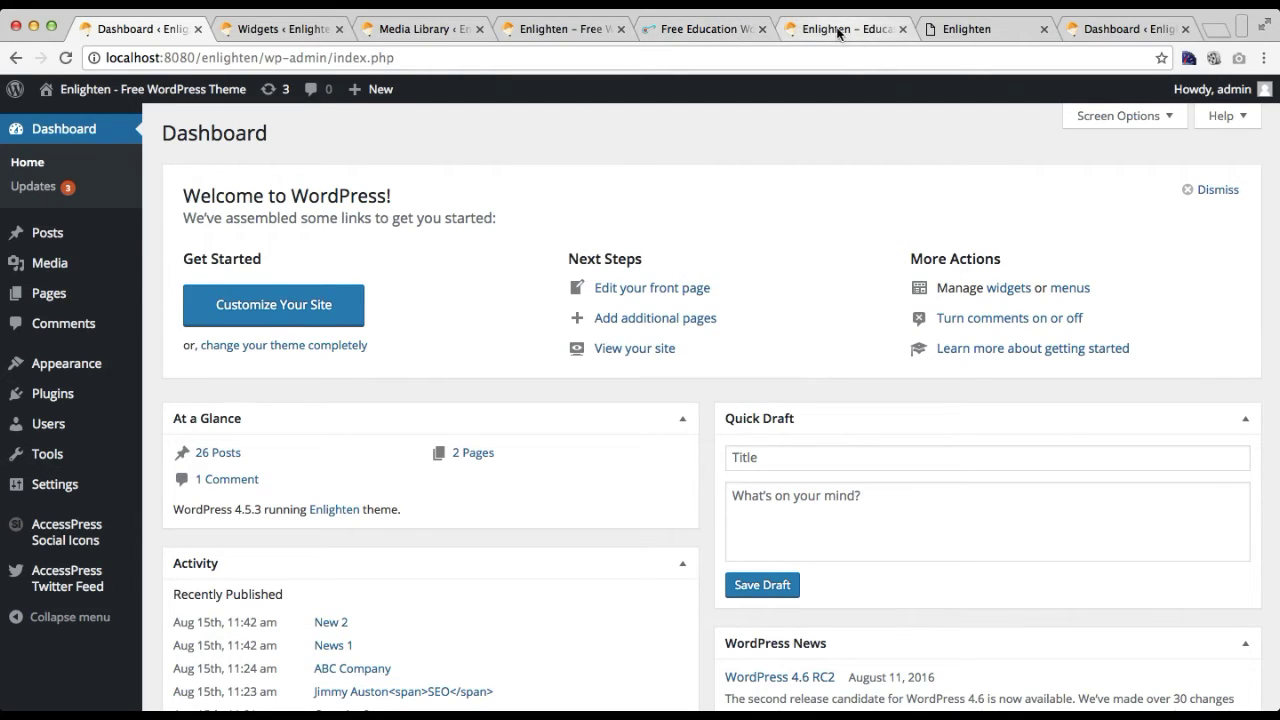
pyautogui.click(929, 29)
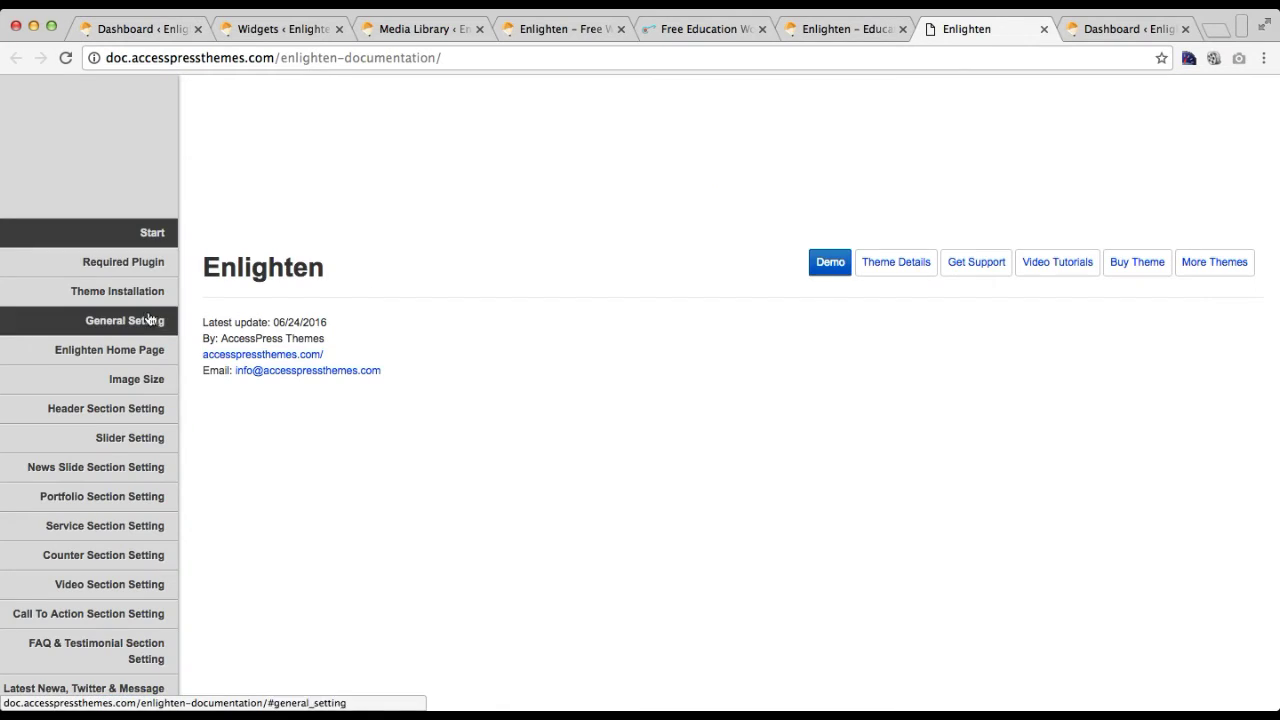
pyautogui.click(152, 279)
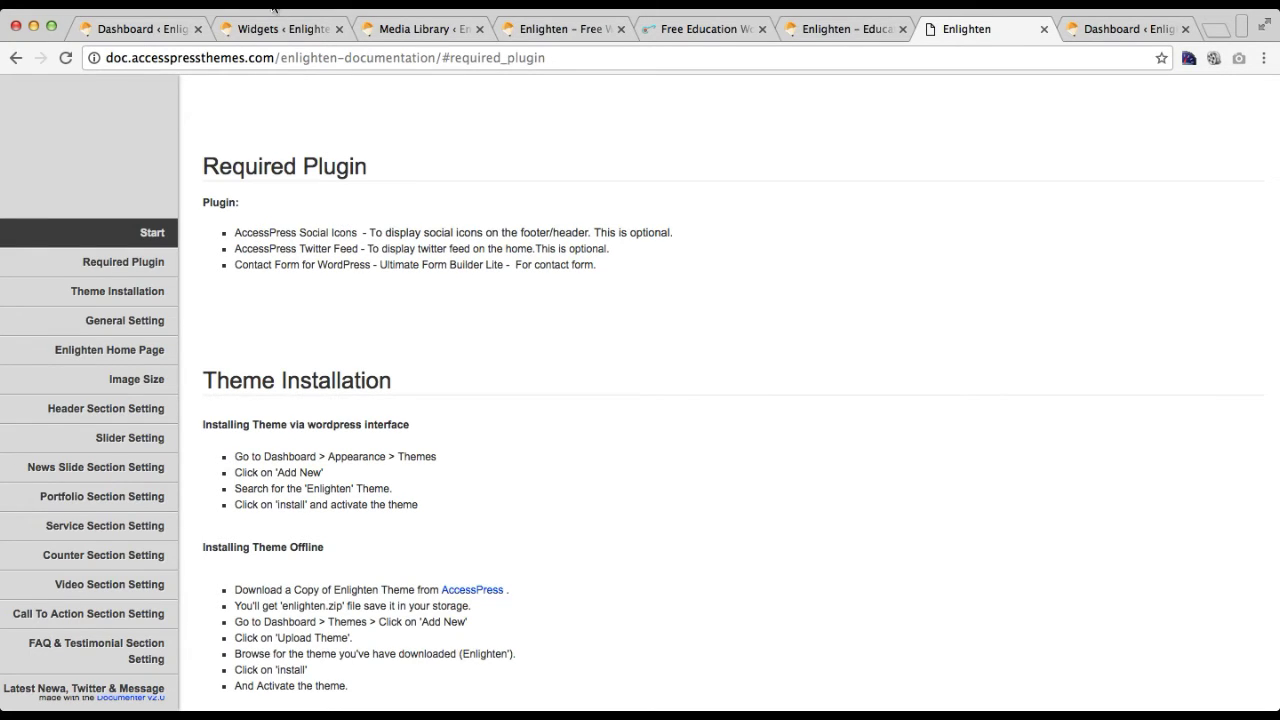
# Start a new AccessPress Social Icons set in the WordPress dashboard and name it Footer Icons
pyautogui.click(135, 30)
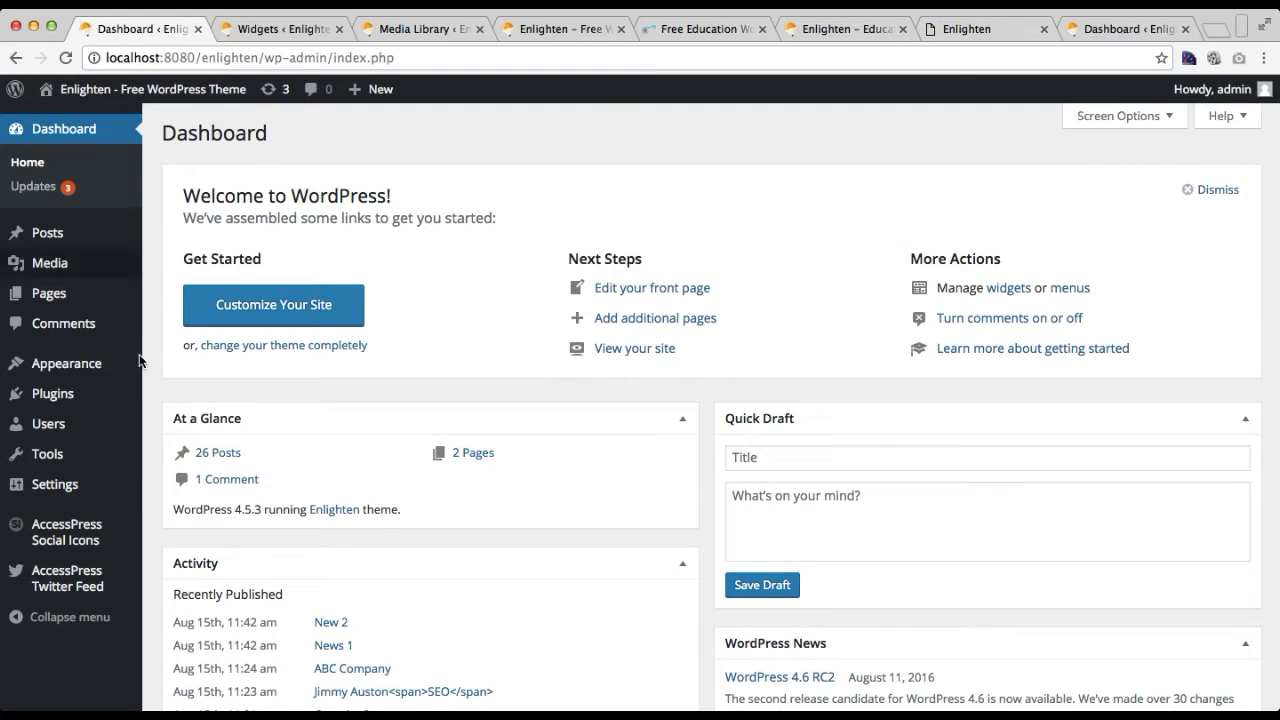
pyautogui.moveTo(66, 540)
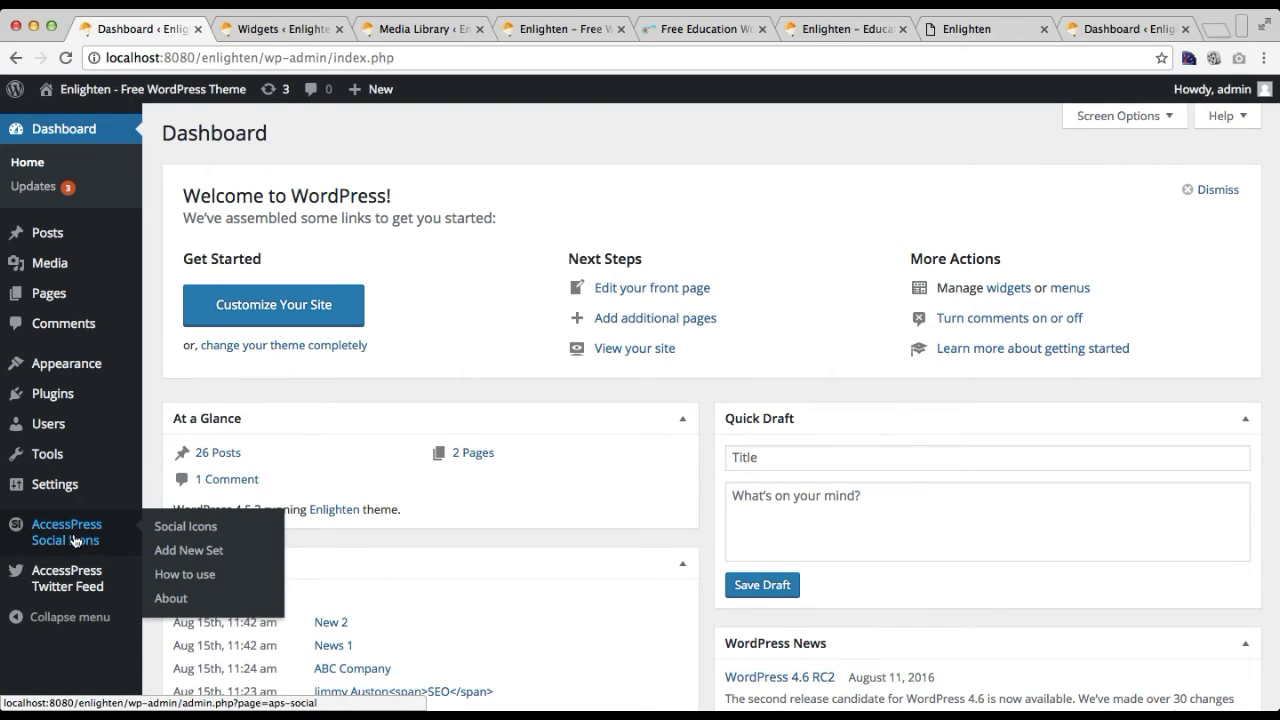
pyautogui.click(185, 558)
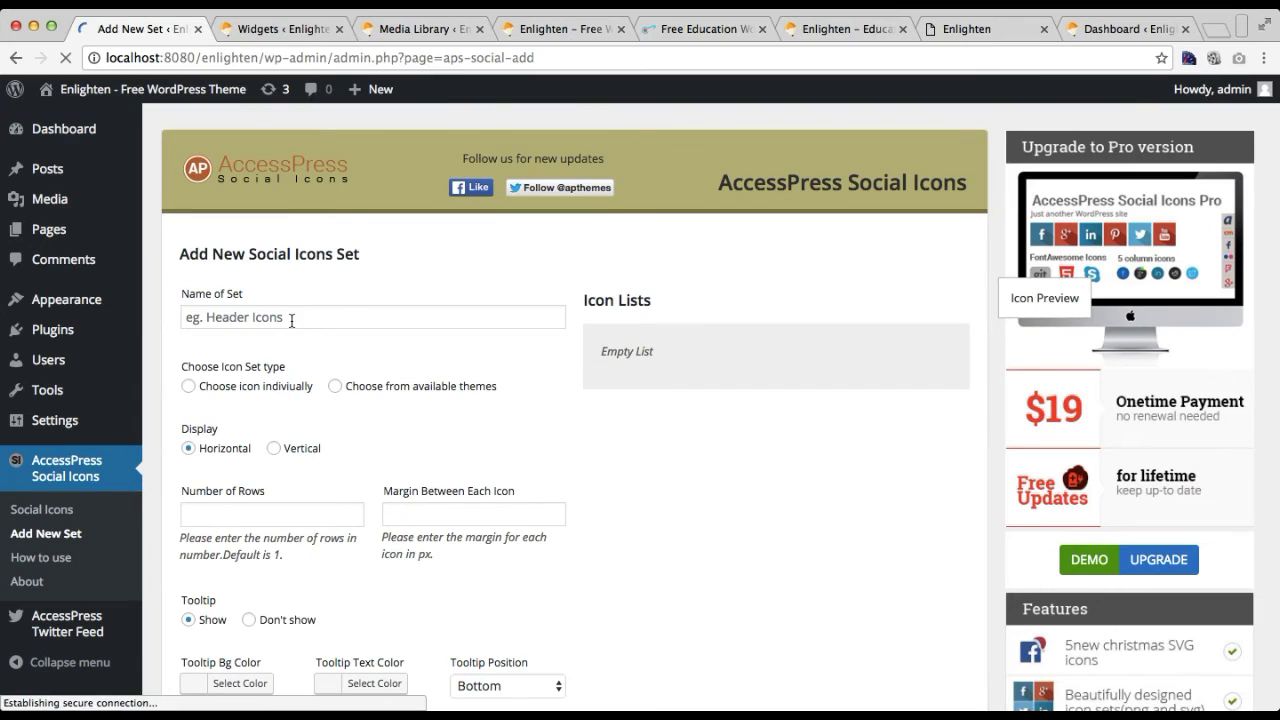
pyautogui.click(291, 320)
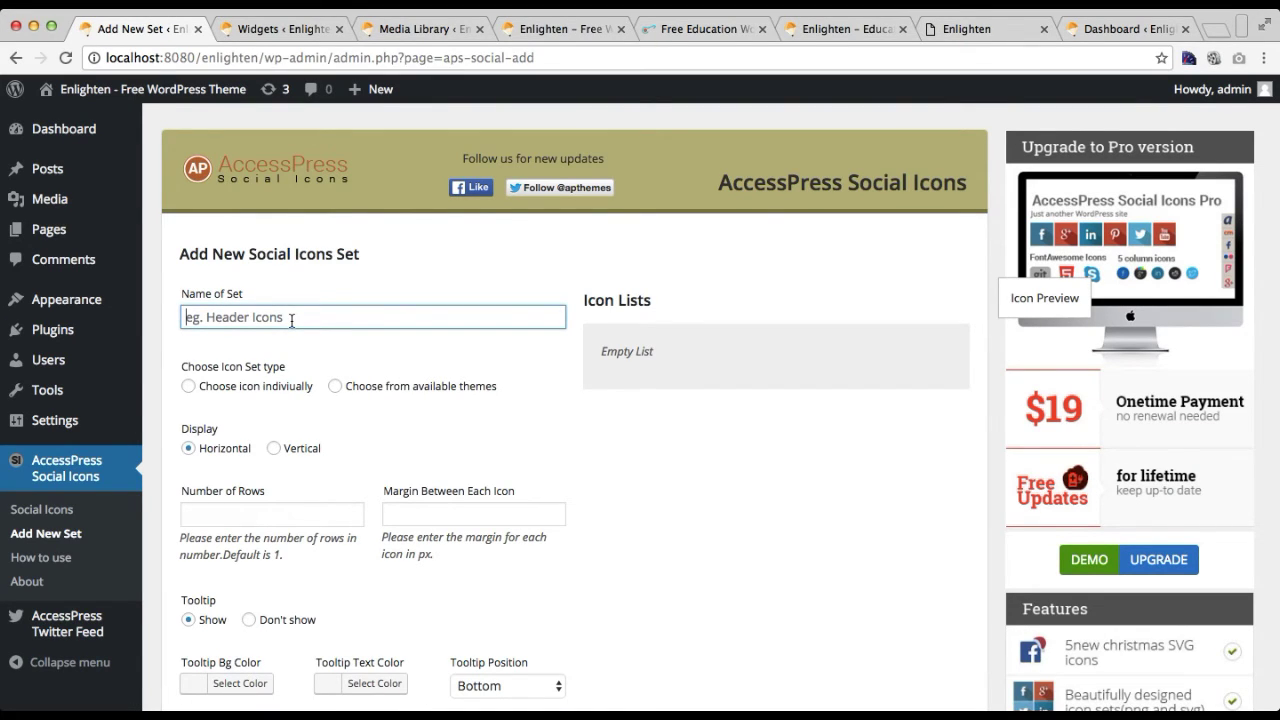
pyautogui.write('Footer Icons')
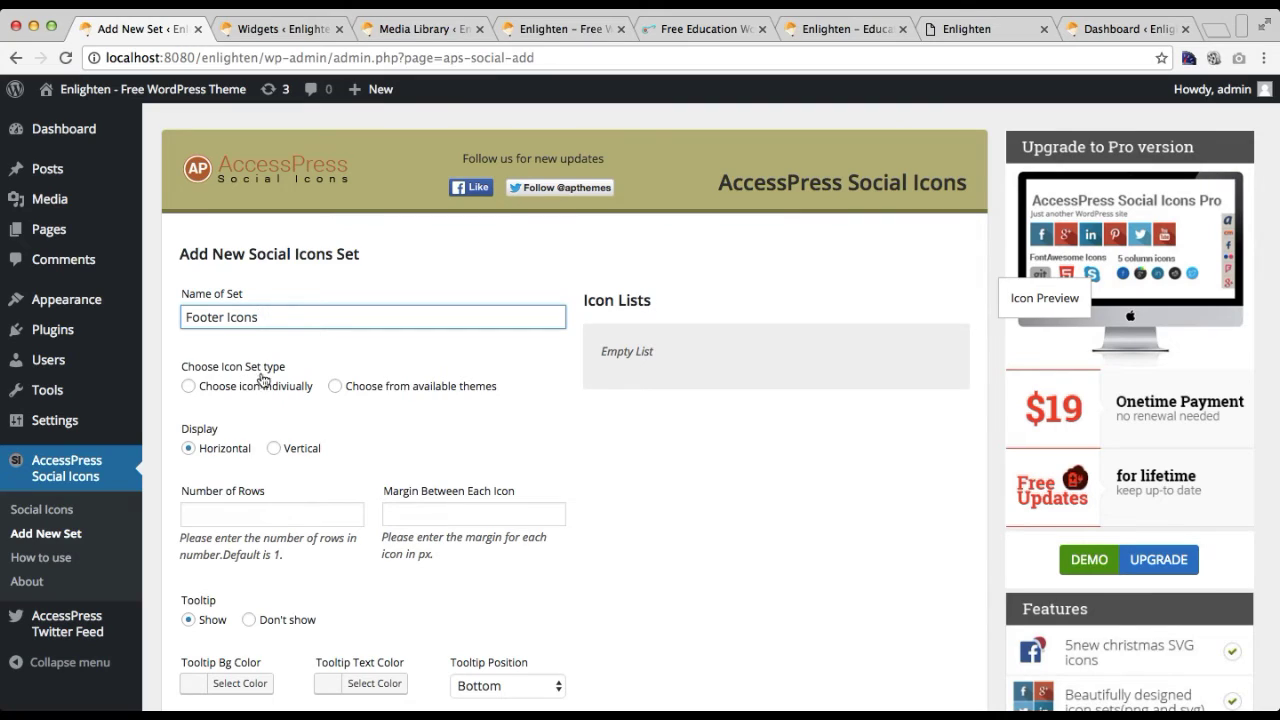
# Choose the icon set type from the available themes and select Theme 8
pyautogui.click(336, 388)
pyautogui.scroll(-5, 443, 397)
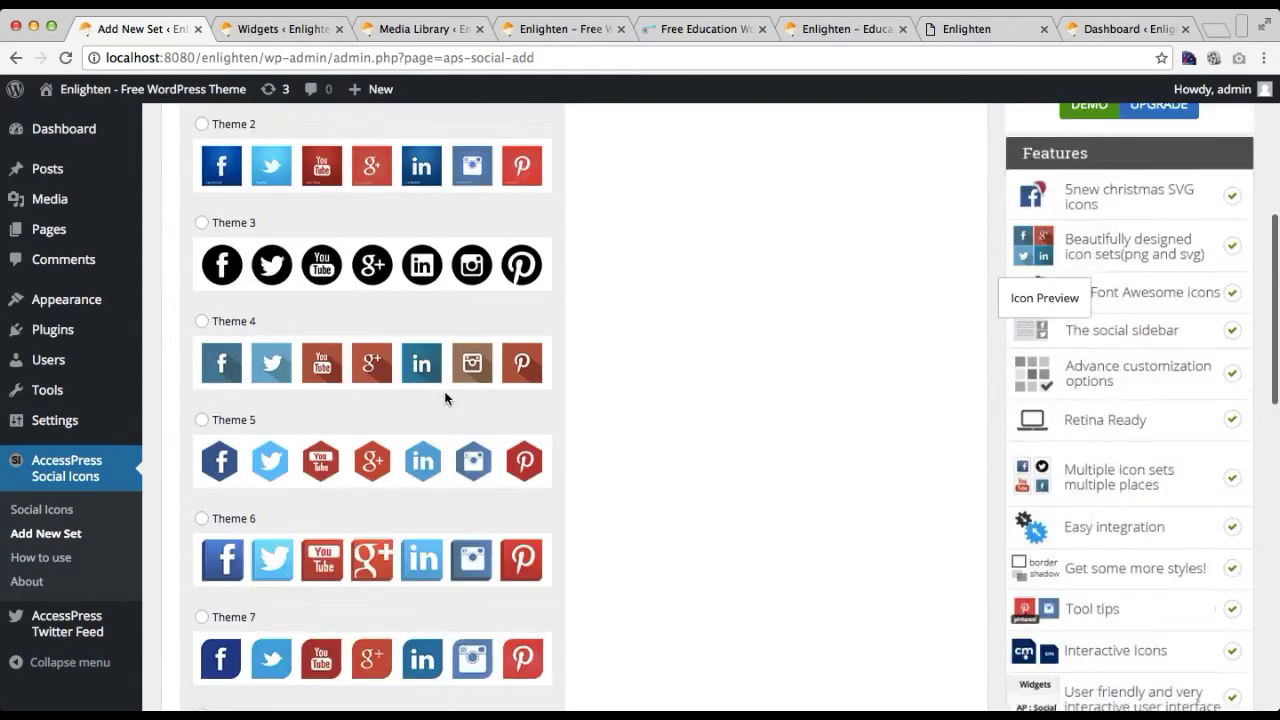
pyautogui.scroll(-9, 445, 398)
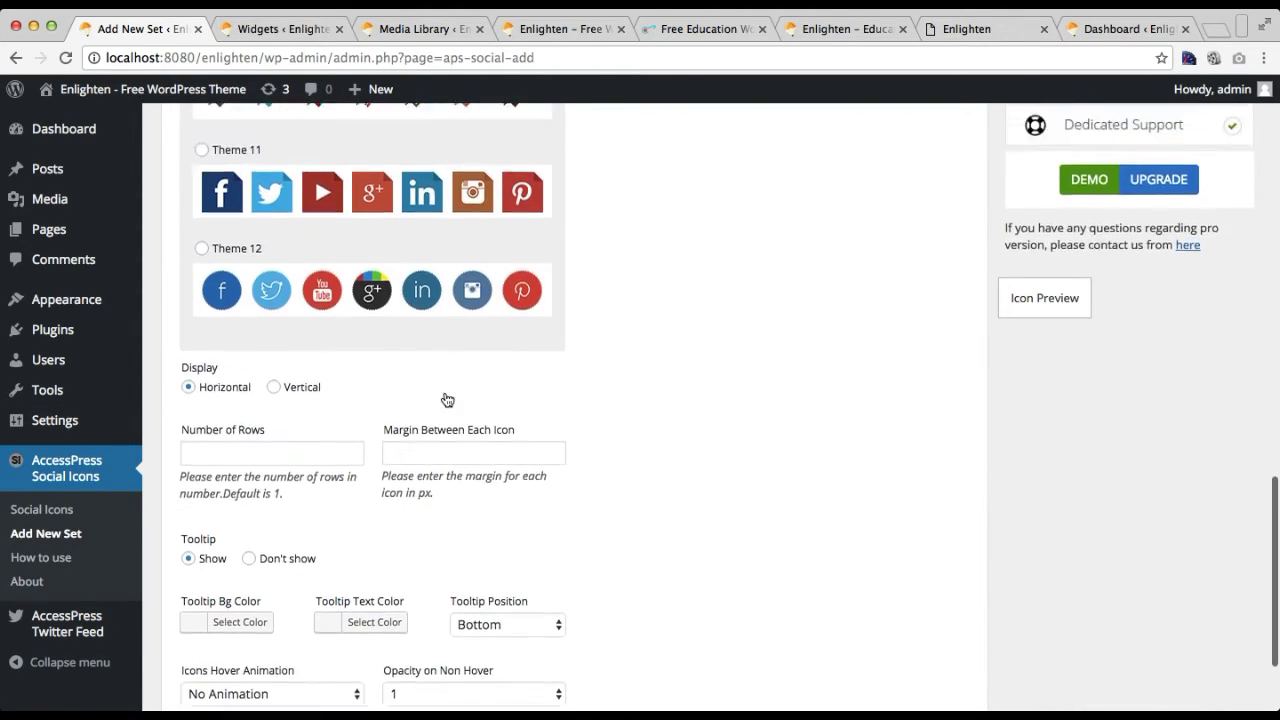
pyautogui.scroll(8, 447, 400)
pyautogui.scroll(2, 445, 398)
pyautogui.scroll(-2, 445, 398)
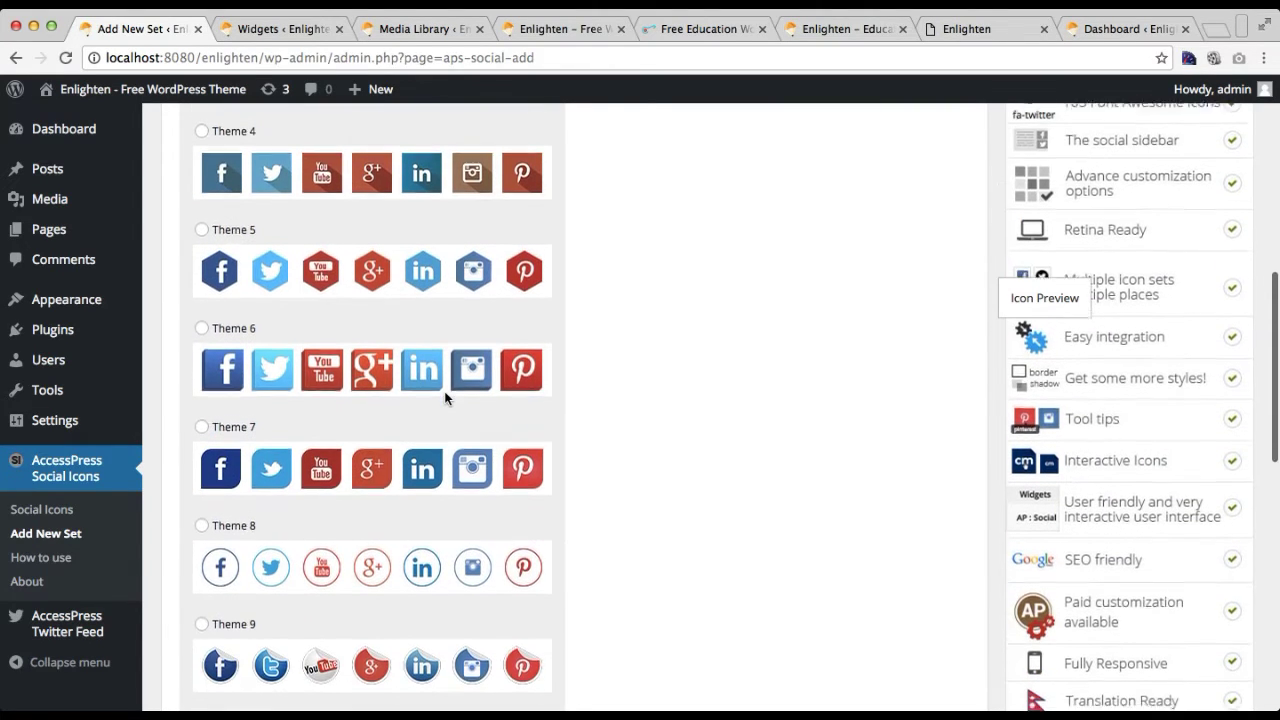
pyautogui.click(201, 522)
# Expand the Facebook entry in the icon list and set its icon width and height to 32
pyautogui.scroll(-5, 436, 557)
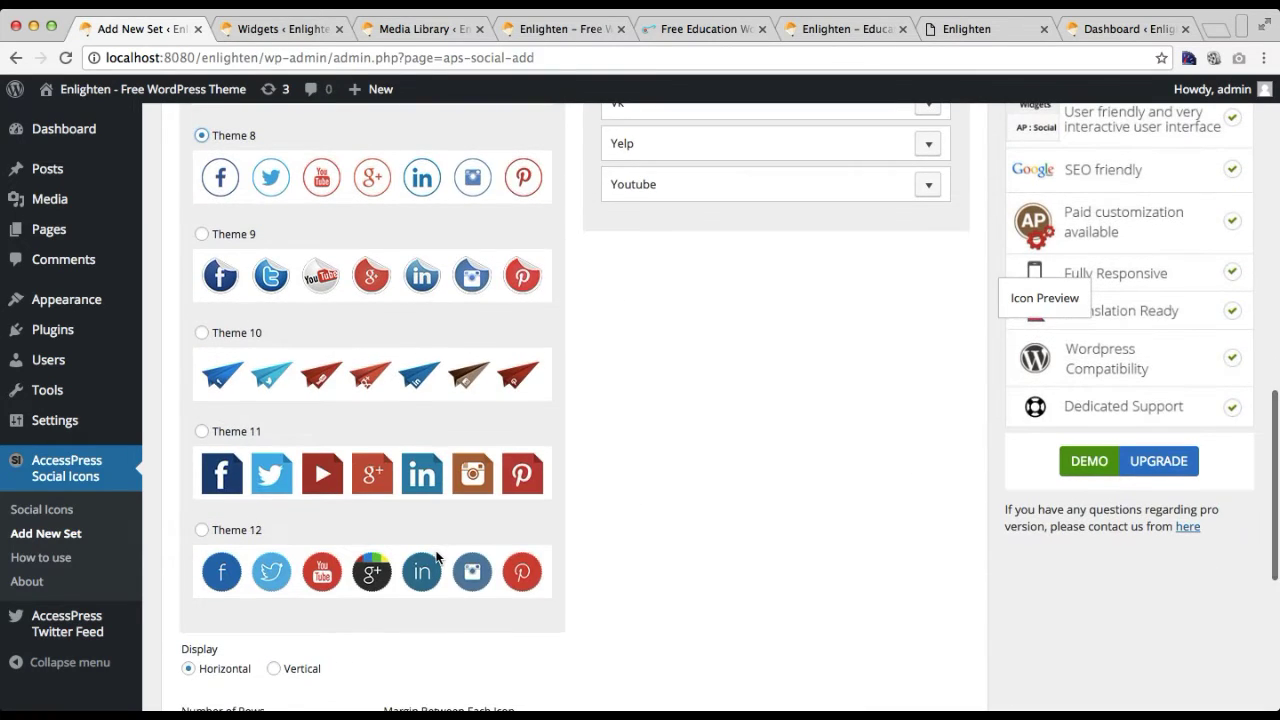
pyautogui.scroll(-5, 436, 557)
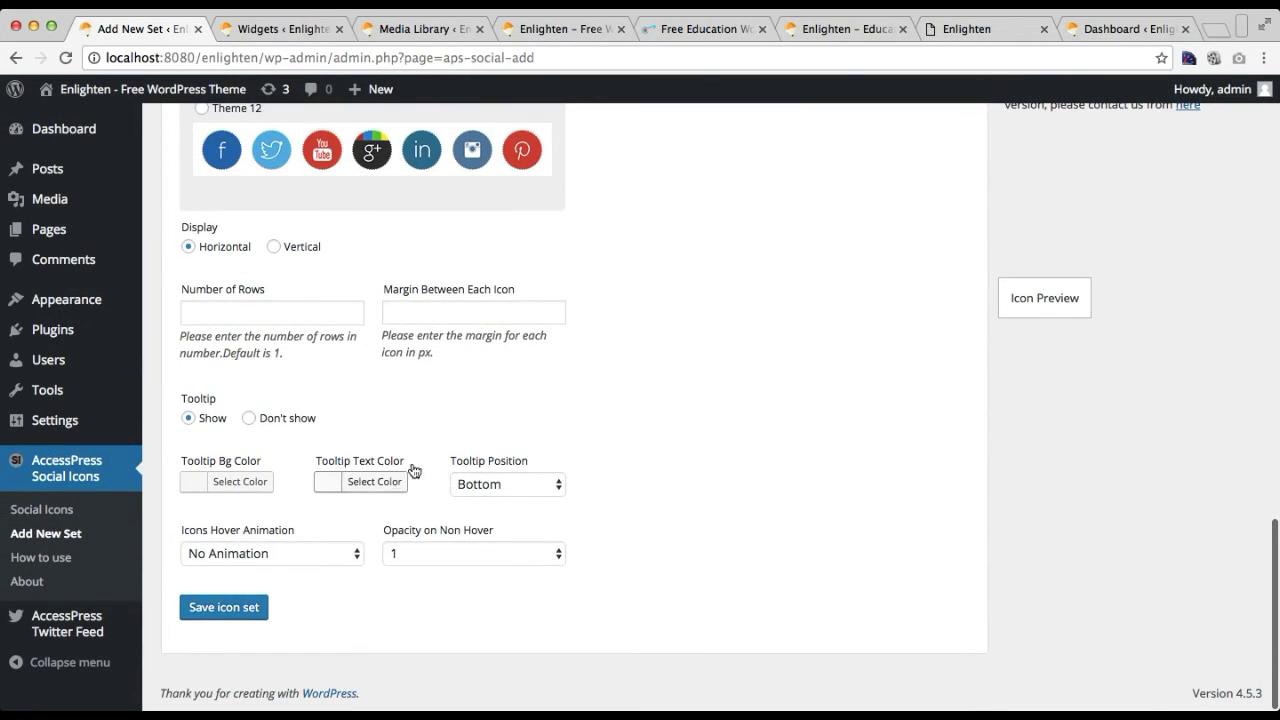
pyautogui.scroll(15, 606, 412)
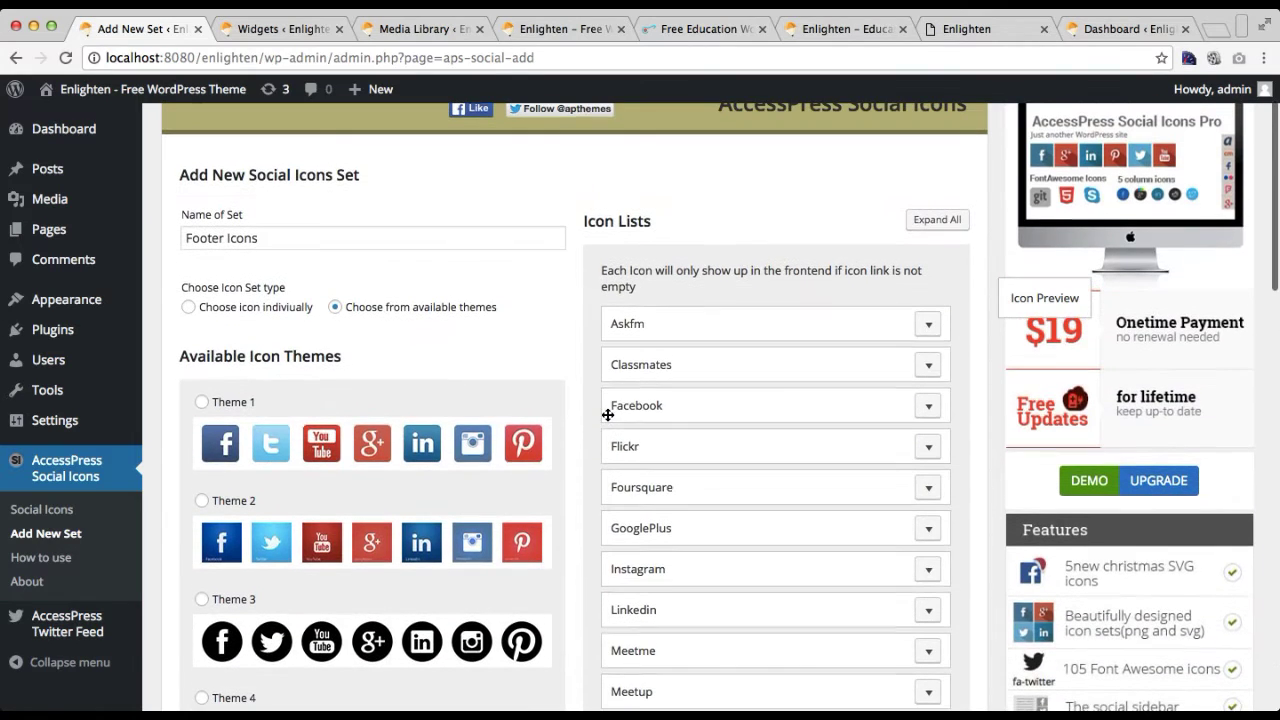
pyautogui.click(928, 406)
pyautogui.scroll(-3, 893, 492)
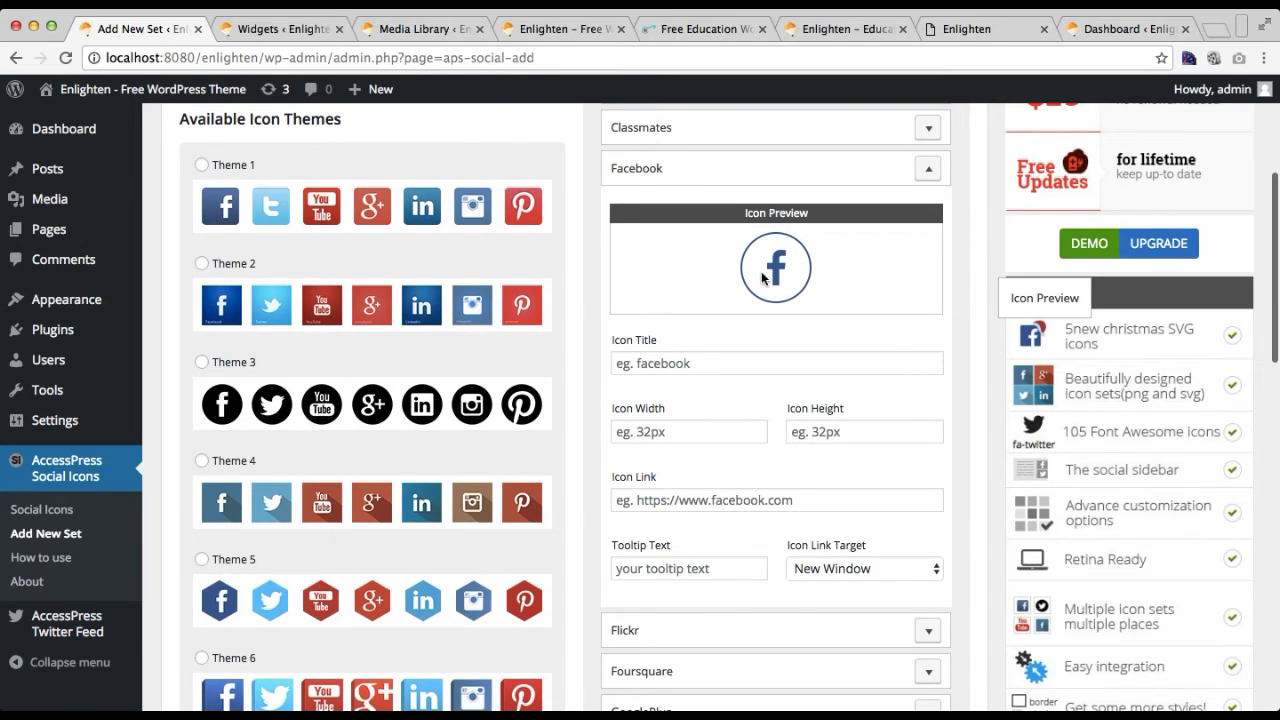
pyautogui.click(675, 435)
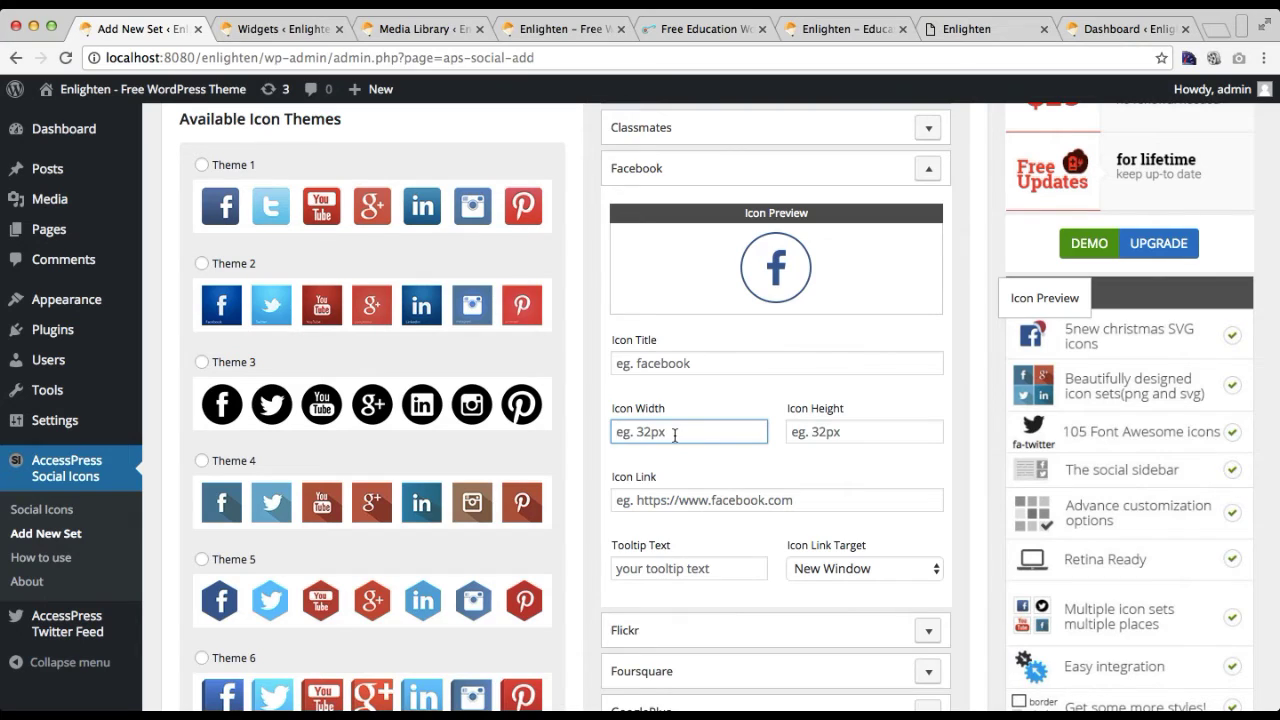
pyautogui.write('32')
pyautogui.click(838, 388)
pyautogui.write('32')
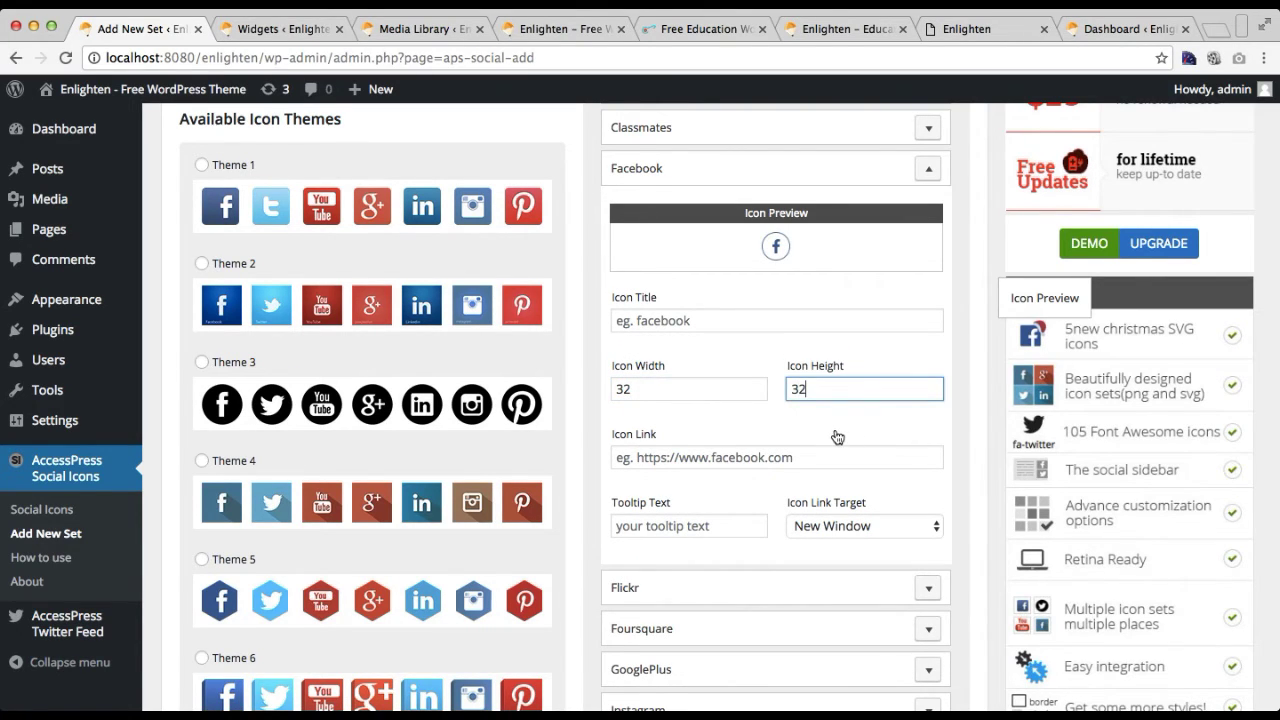
pyautogui.scroll(-1, 837, 437)
pyautogui.click(766, 406)
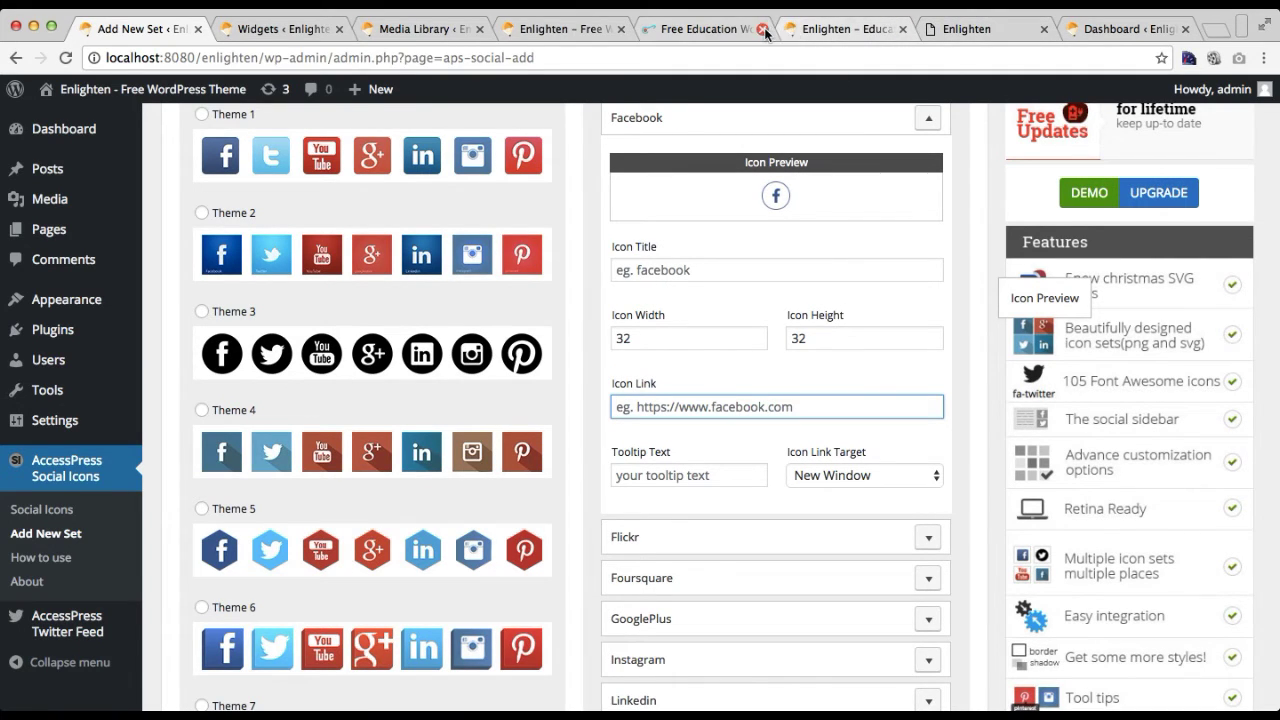
pyautogui.click(696, 32)
pyautogui.click(616, 62)
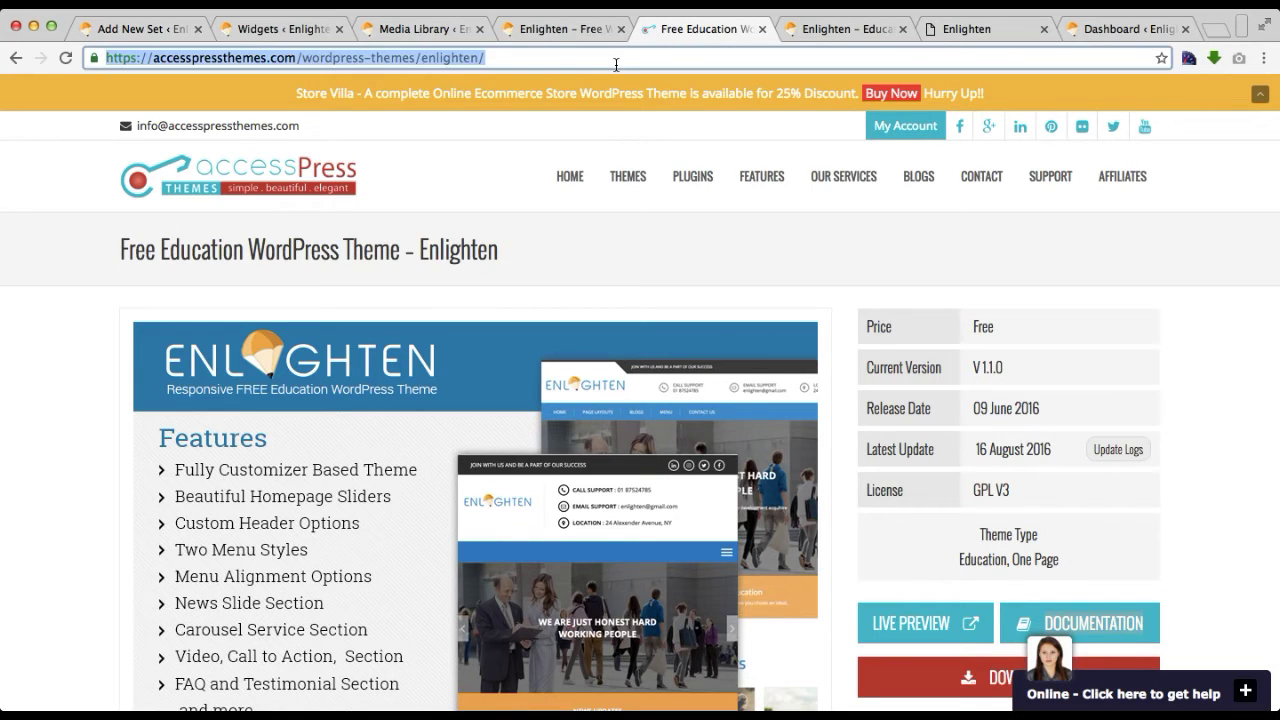
pyautogui.rightClick(450, 57)
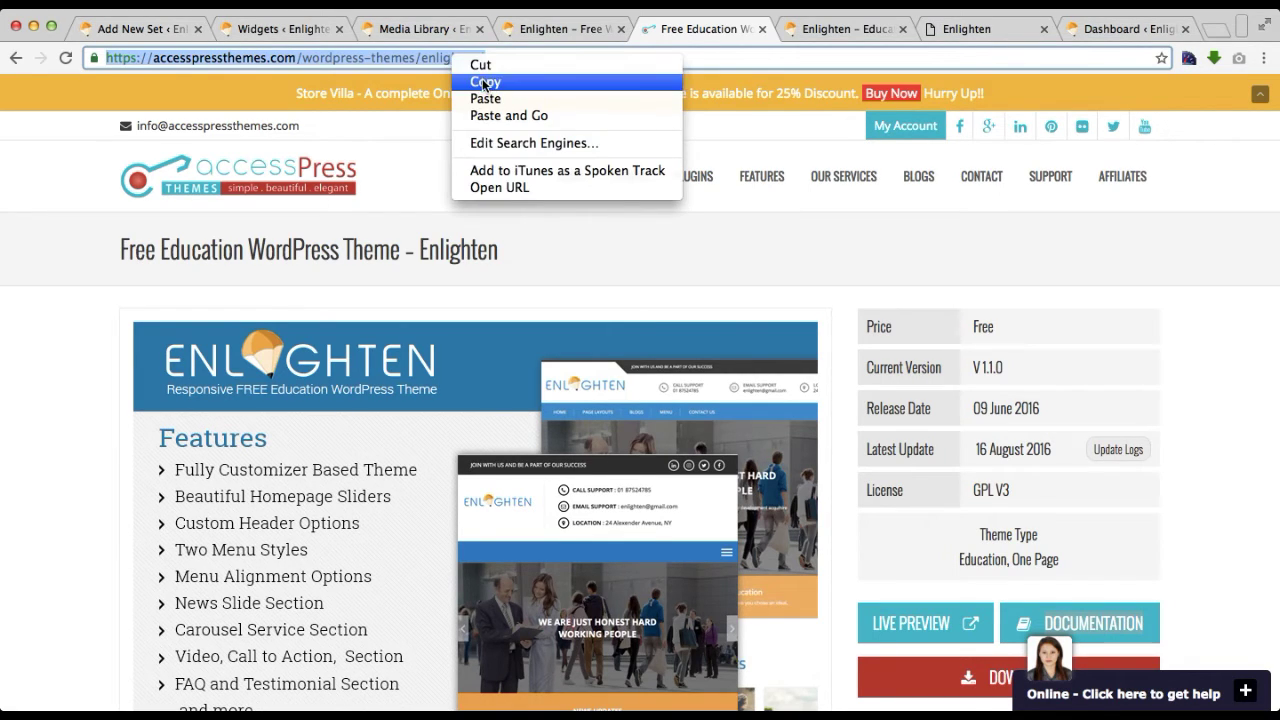
pyautogui.click(482, 80)
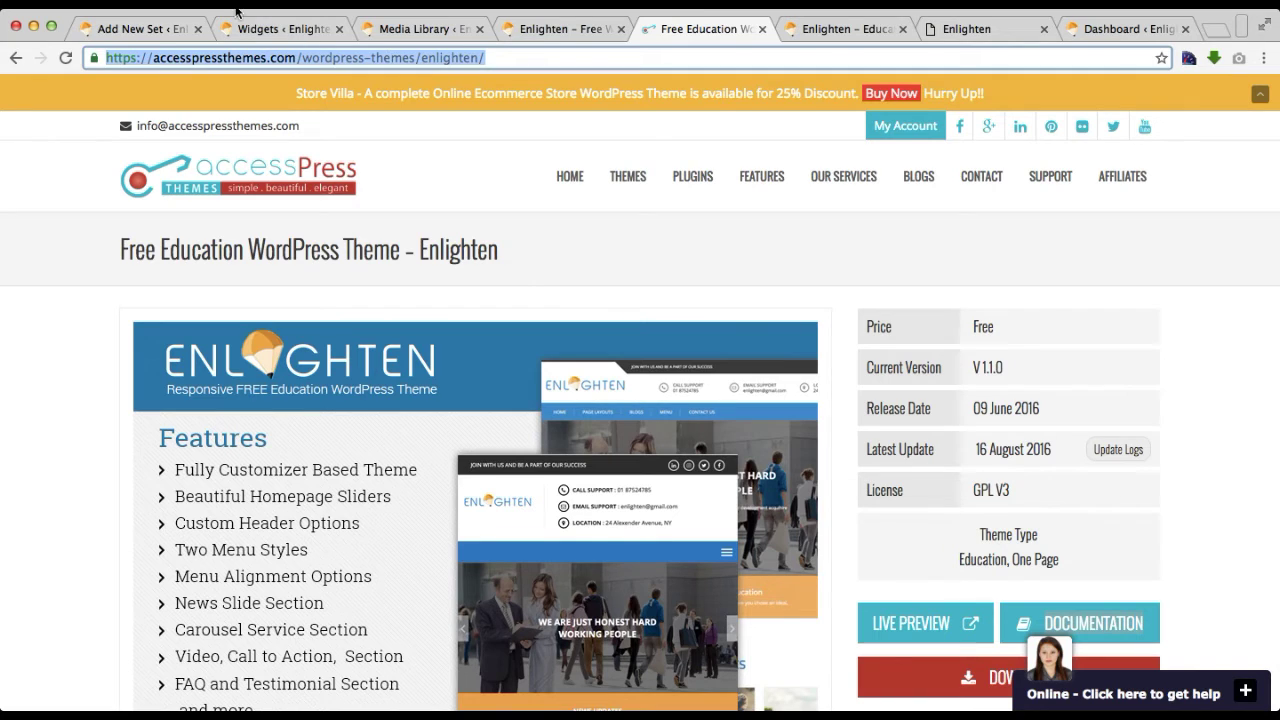
pyautogui.click(152, 31)
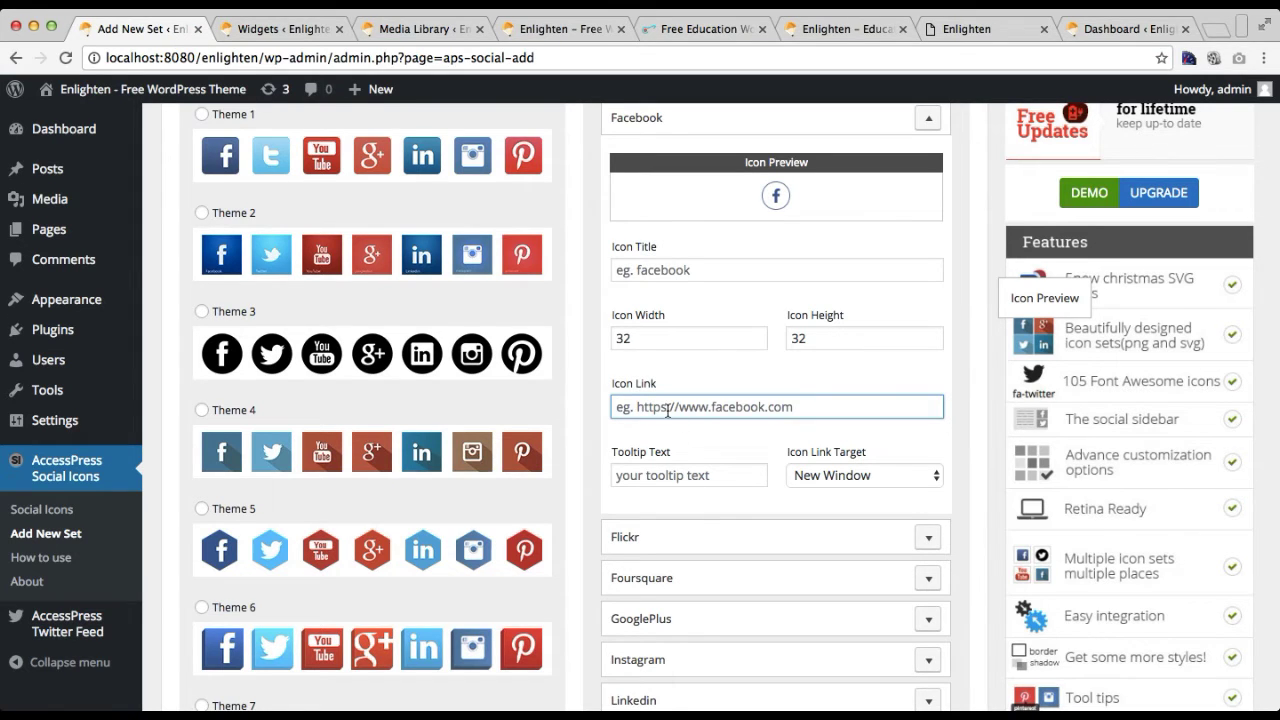
pyautogui.hotkey('ctrl', 'v')
# Expand the GooglePlus entry and set its icon width and height to 32 and its link to #
pyautogui.scroll(-2, 678, 439)
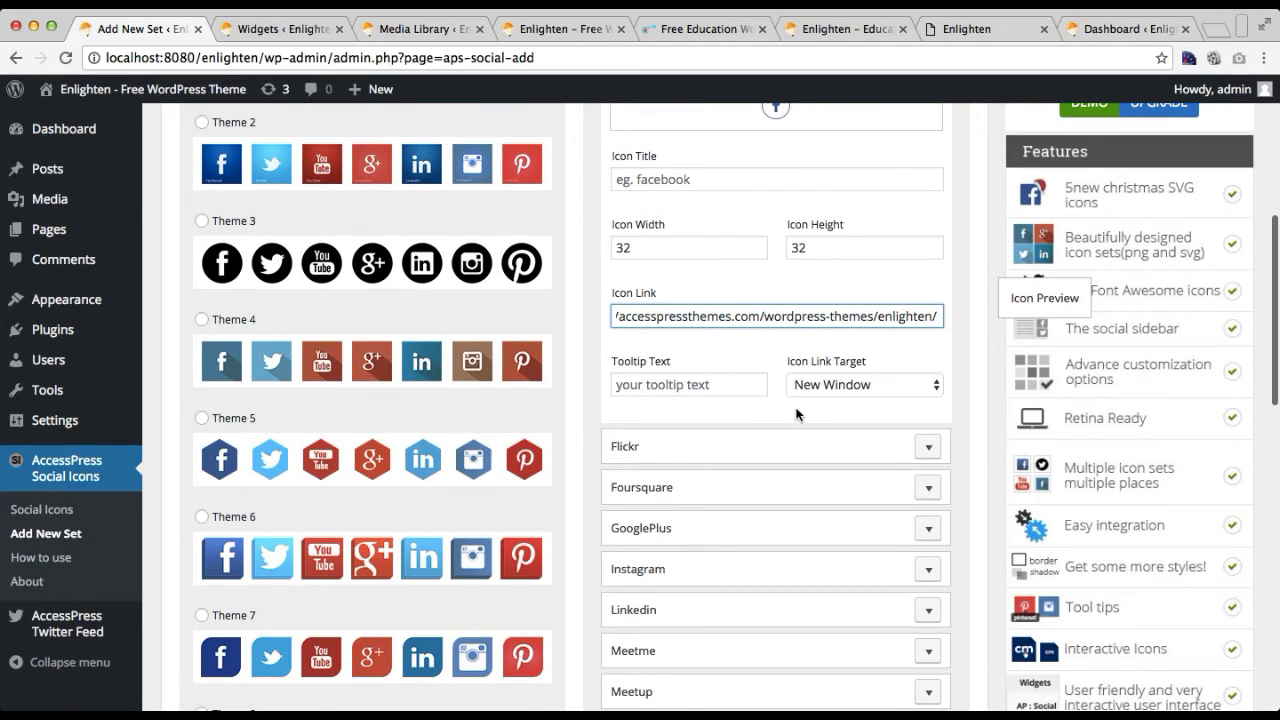
pyautogui.scroll(-4, 797, 414)
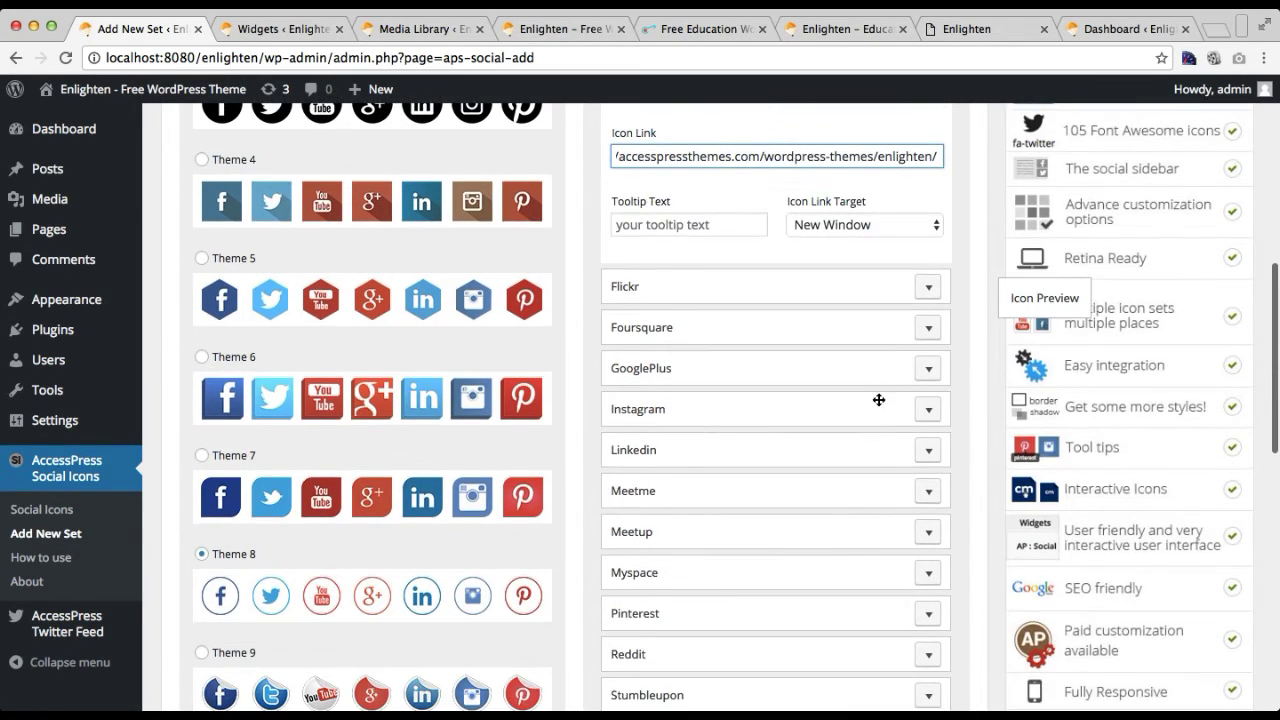
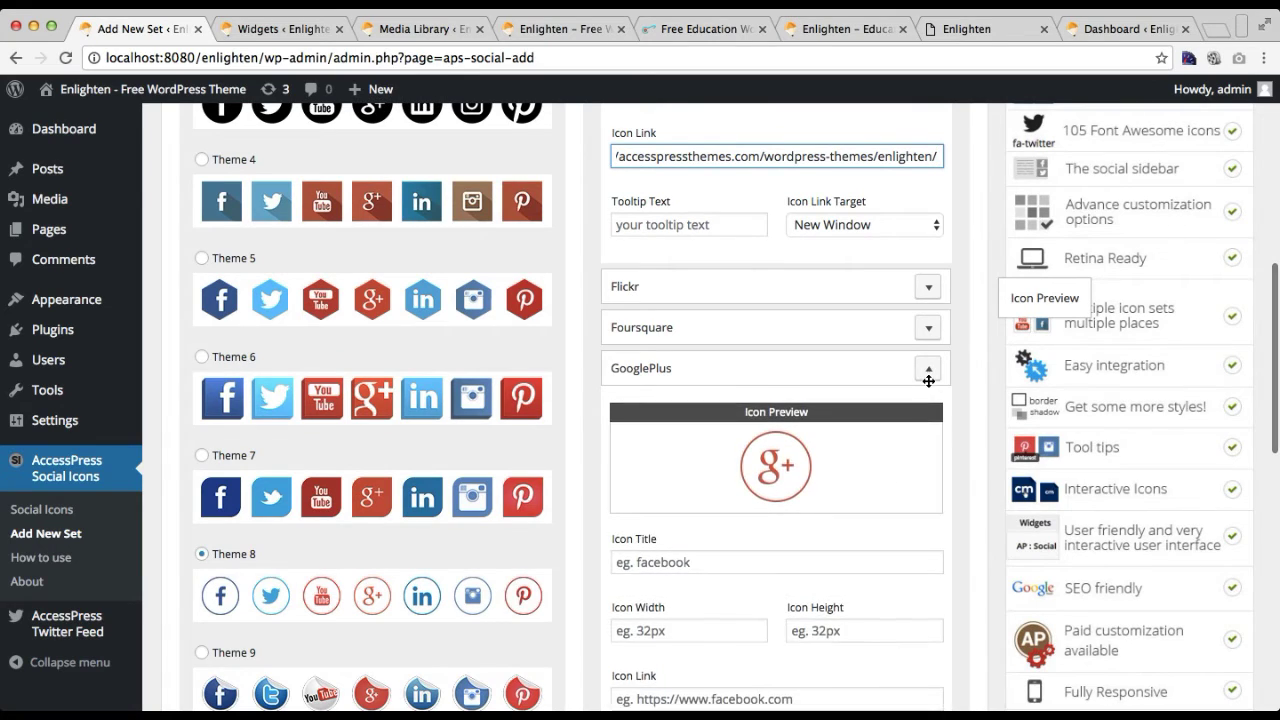
pyautogui.scroll(-4, 700, 472)
pyautogui.click(696, 455)
pyautogui.write('32')
pyautogui.click(830, 414)
pyautogui.write('32')
pyautogui.click(744, 480)
pyautogui.write('#')
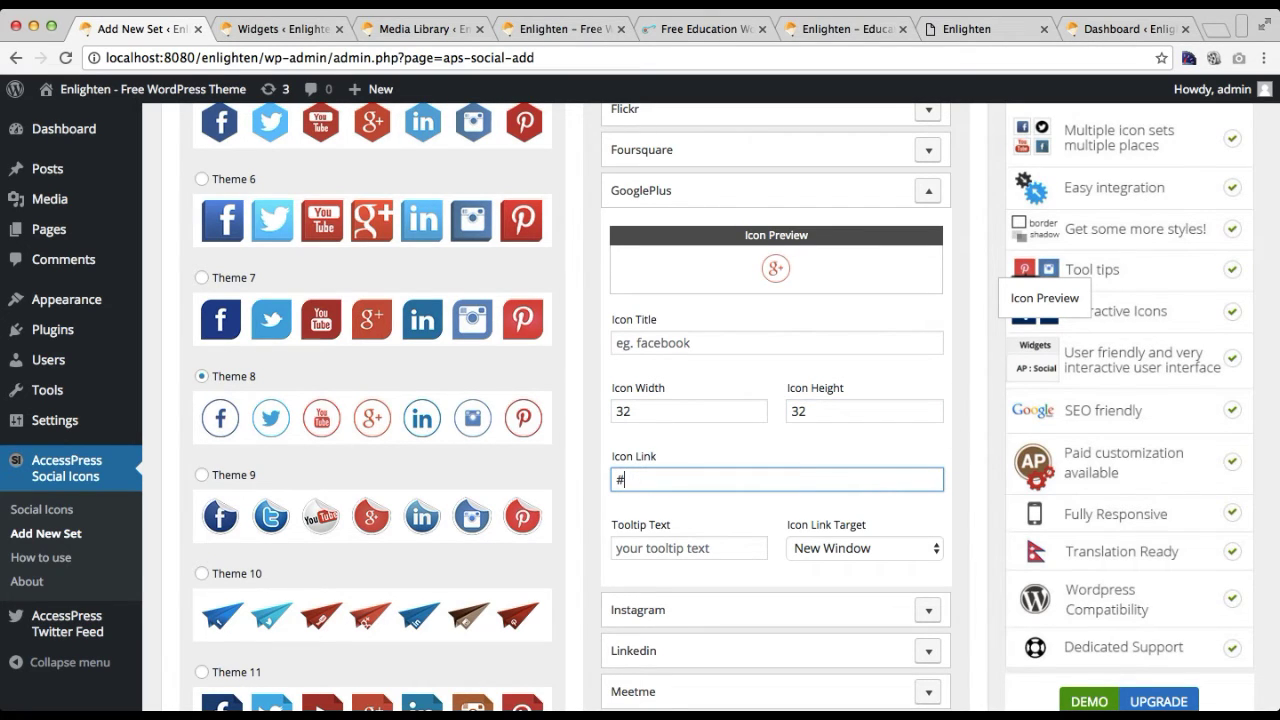
# Expand the Instagram entry and set its icon width and height to 32 and its link to #
pyautogui.scroll(-3, 716, 542)
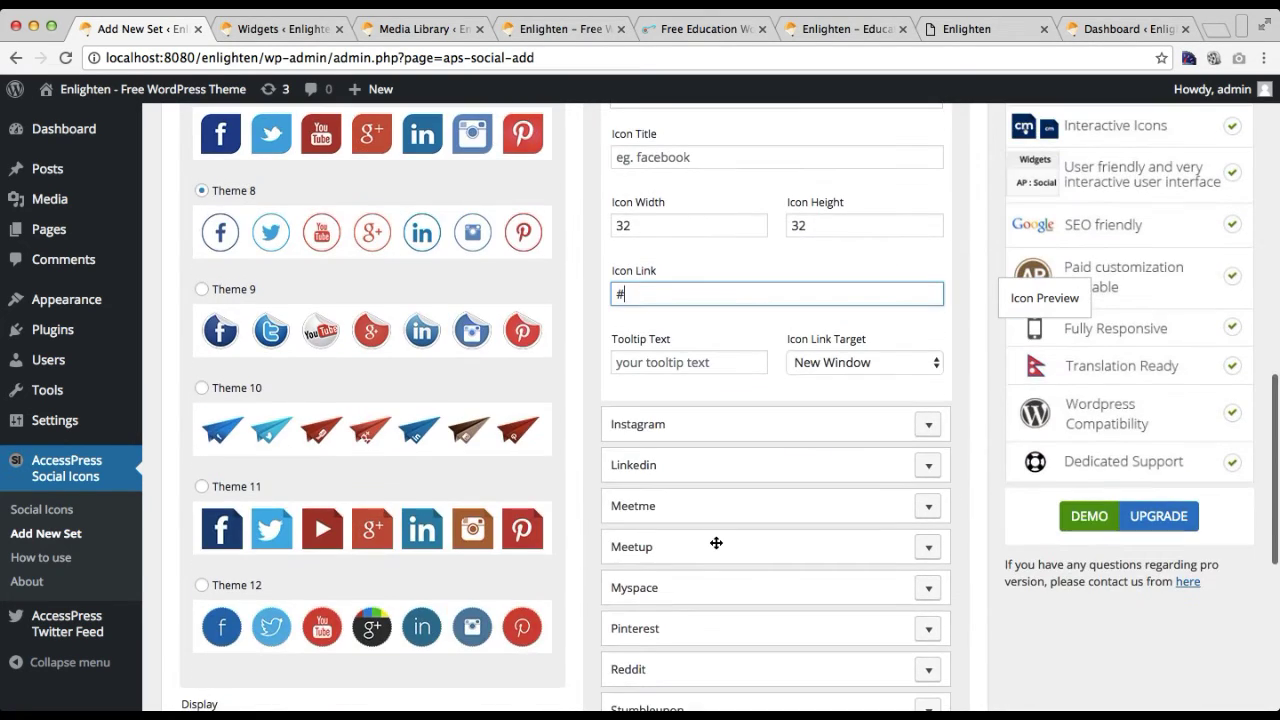
pyautogui.click(927, 426)
pyautogui.scroll(-5, 900, 430)
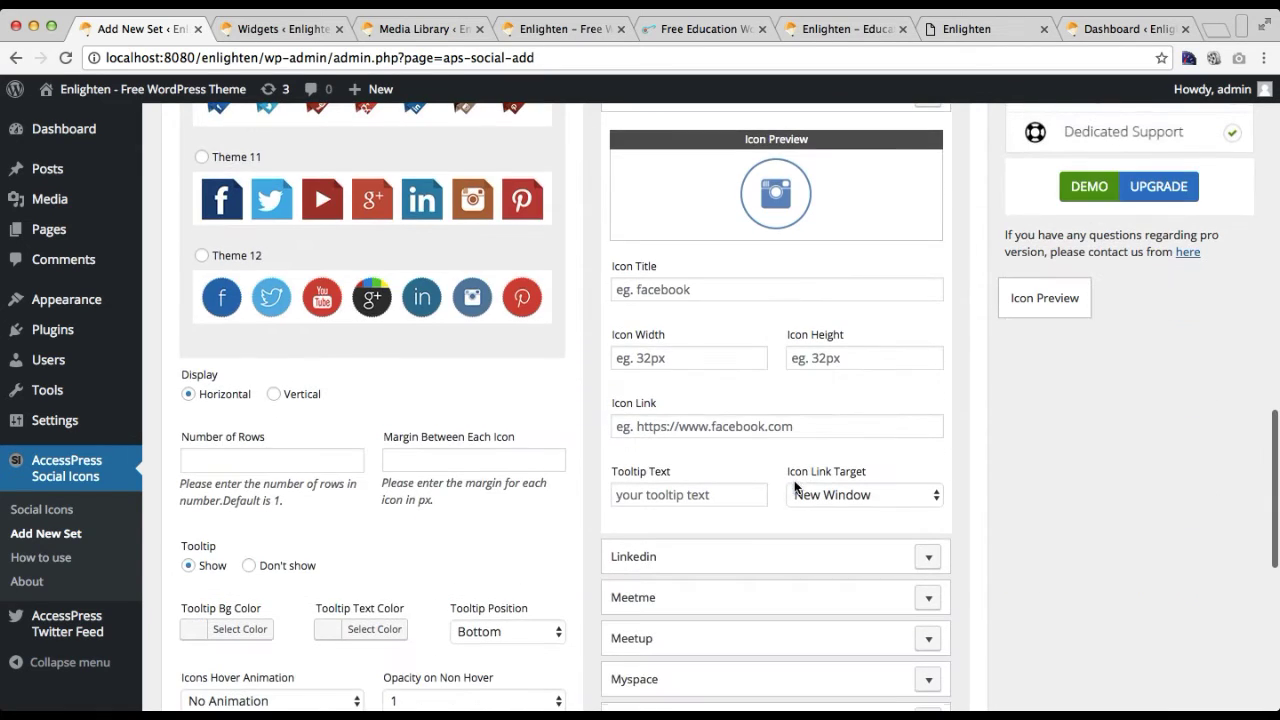
pyautogui.click(693, 362)
pyautogui.write('32')
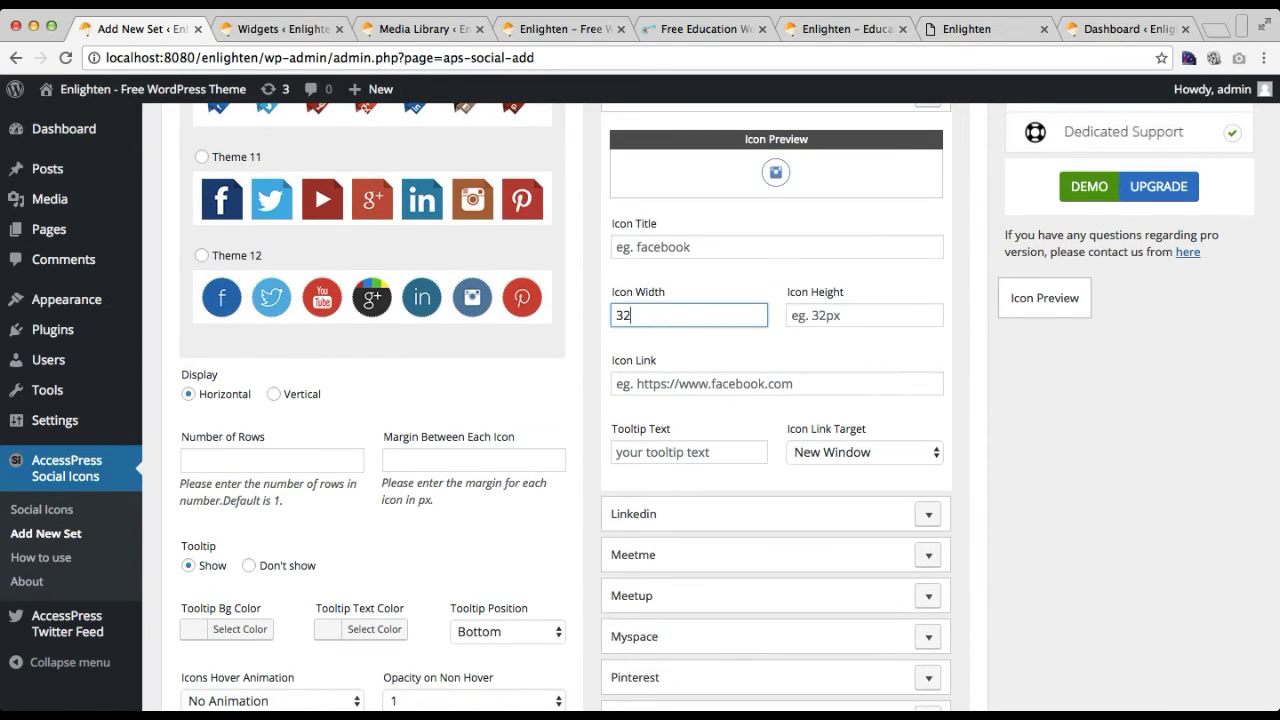
pyautogui.click(859, 315)
pyautogui.write('32')
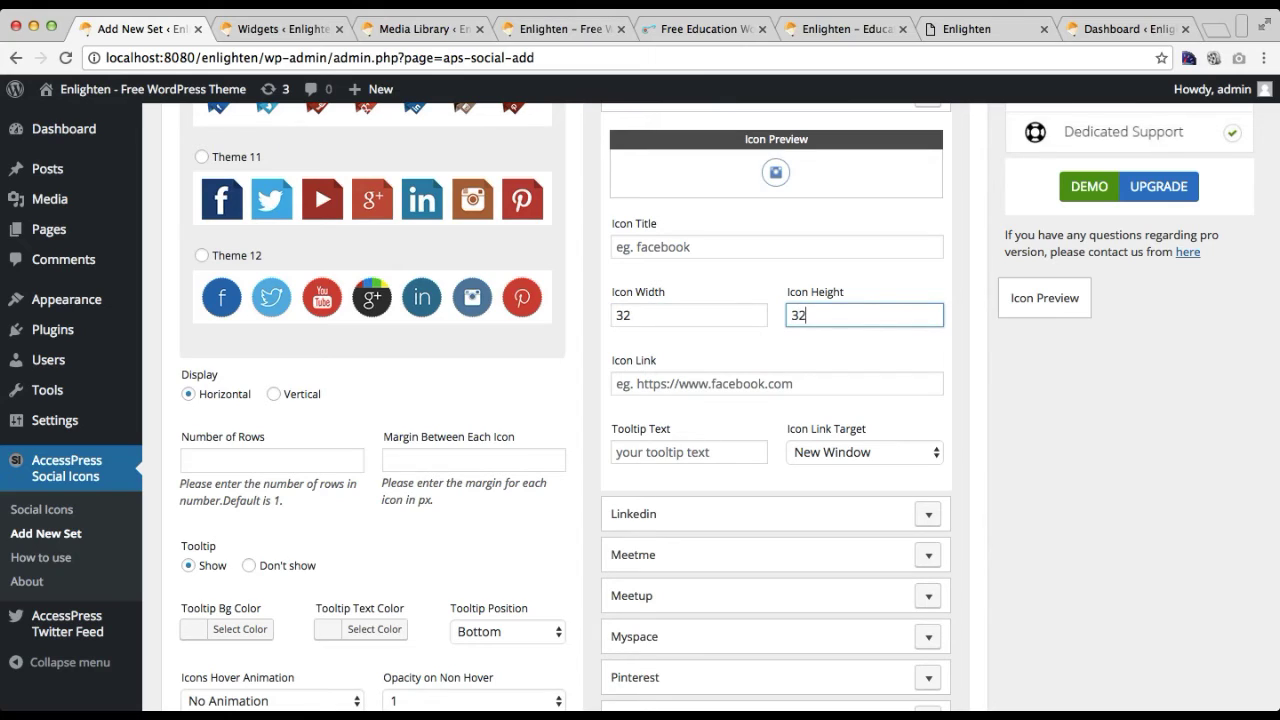
pyautogui.click(706, 381)
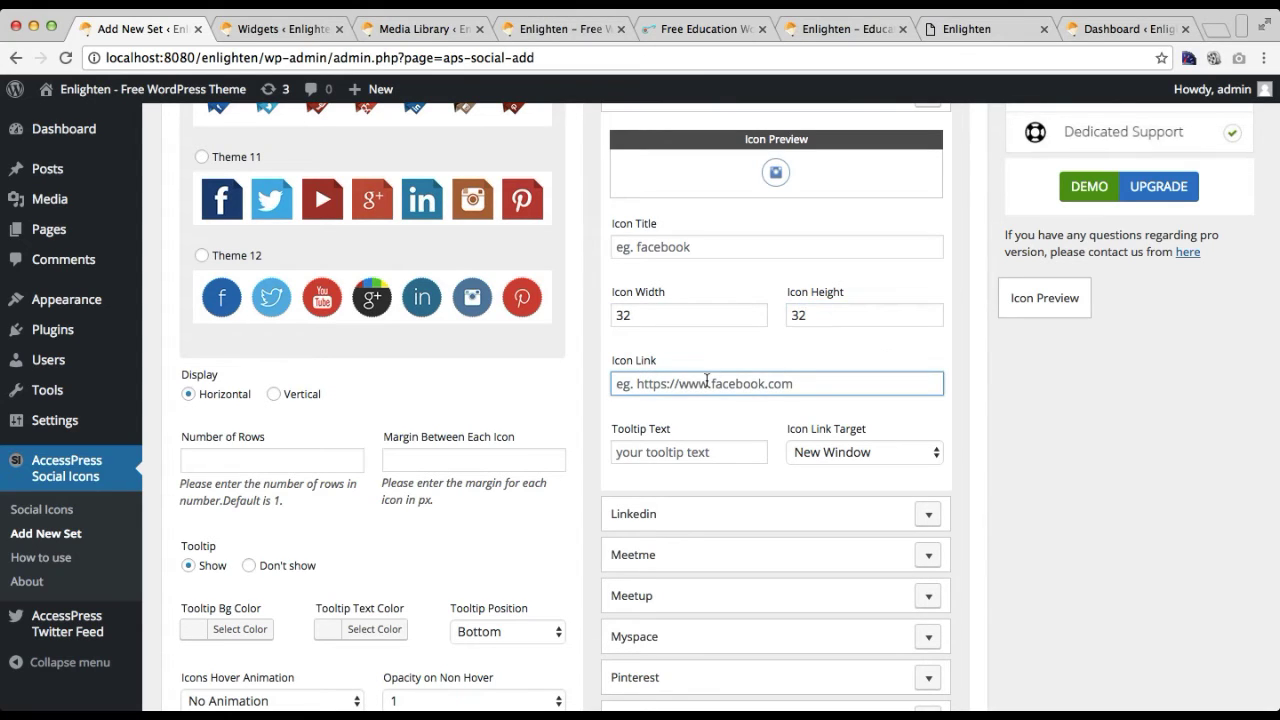
pyautogui.write('#')
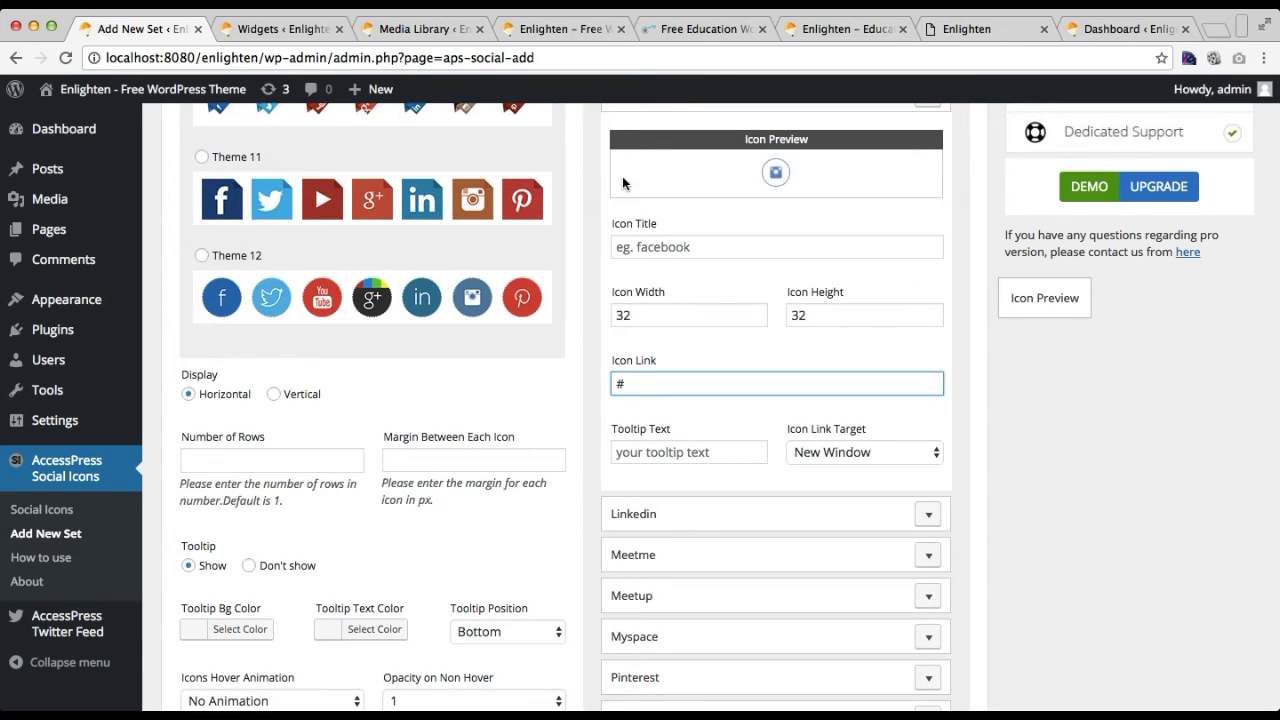
# Save the new Footer Icons icon set with its Facebook, GooglePlus and Instagram icons
pyautogui.click(693, 32)
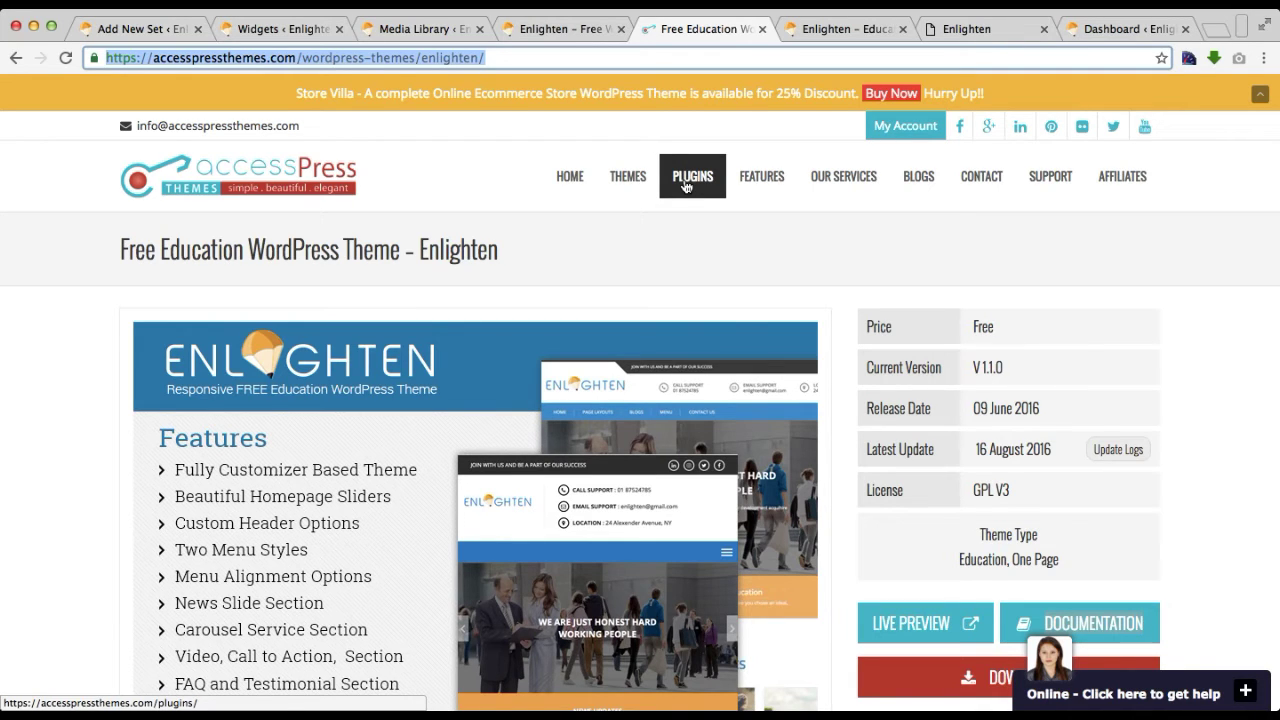
pyautogui.click(166, 28)
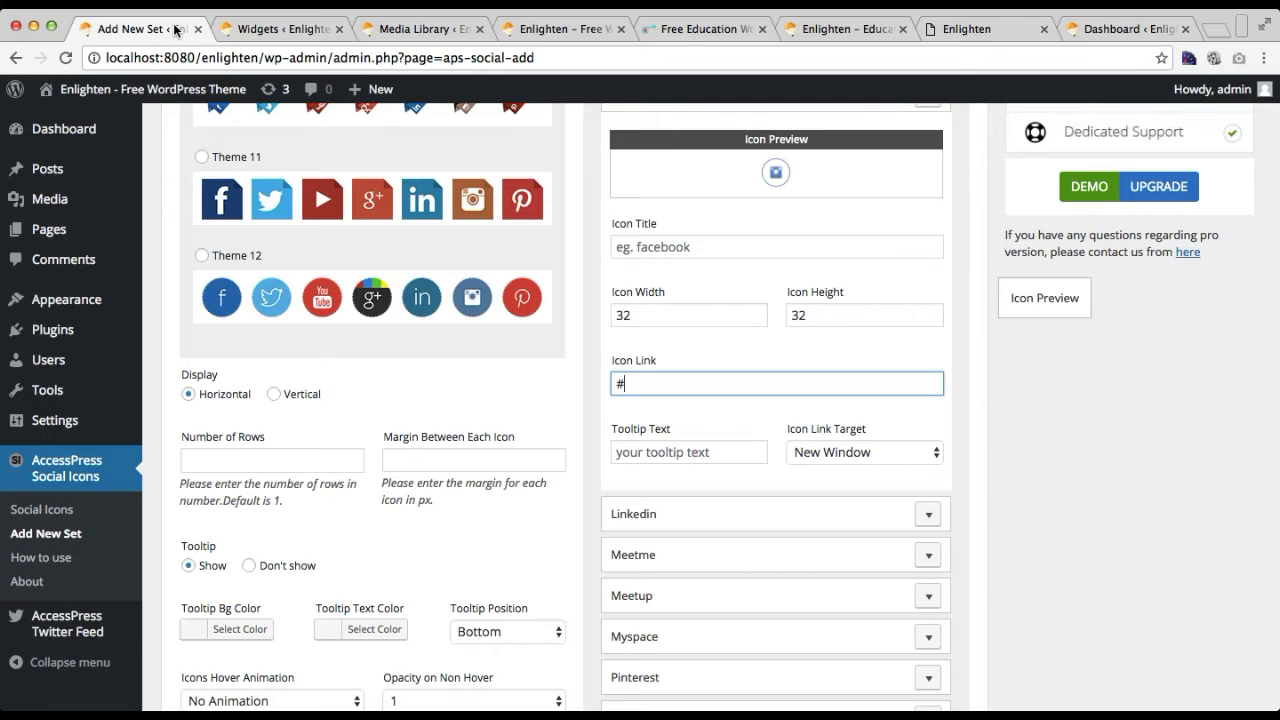
pyautogui.scroll(-2, 669, 495)
pyautogui.scroll(1, 671, 491)
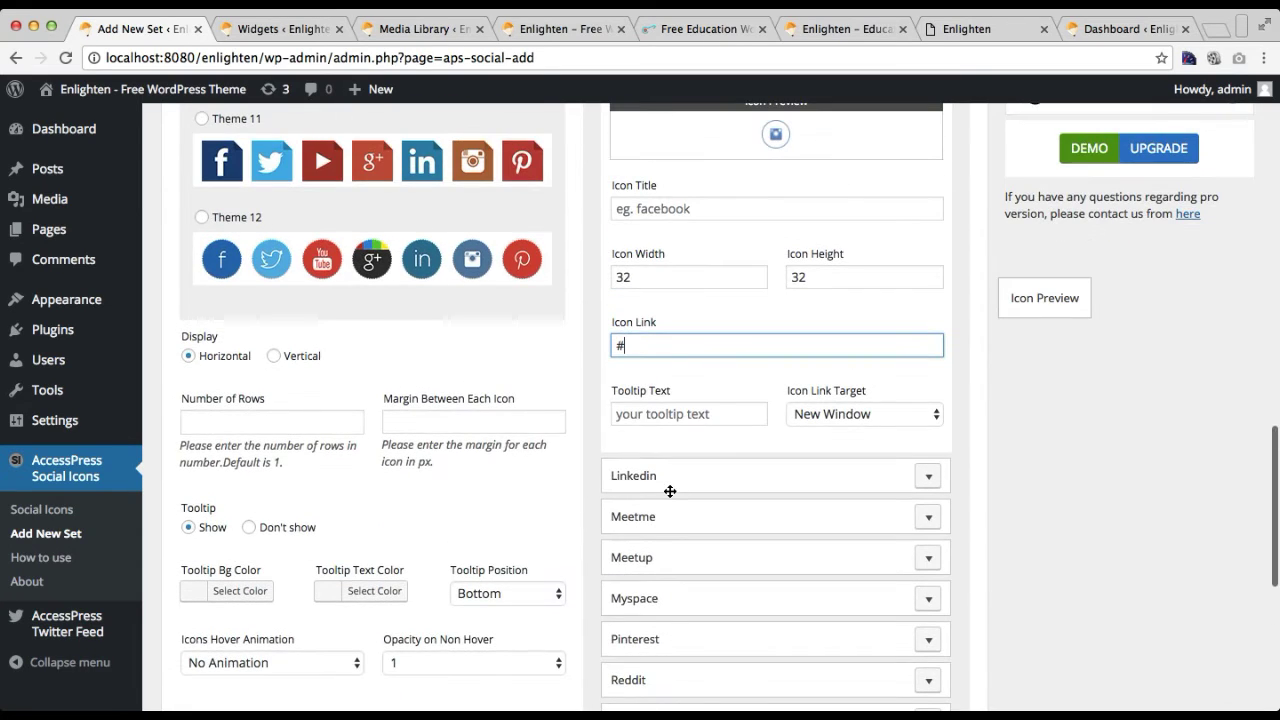
pyautogui.scroll(-5, 671, 491)
pyautogui.click(226, 610)
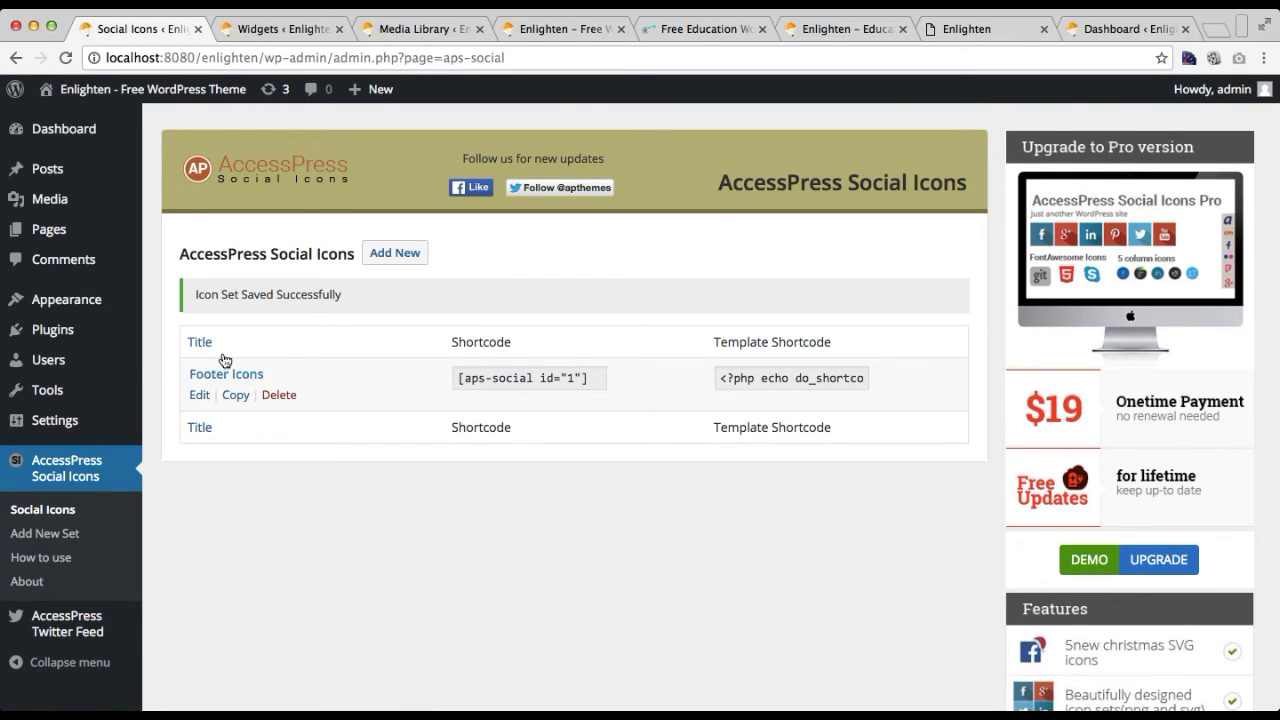
# Add the AccessPress Social Icons widget to Footer Area One on the Widgets page
pyautogui.click(296, 33)
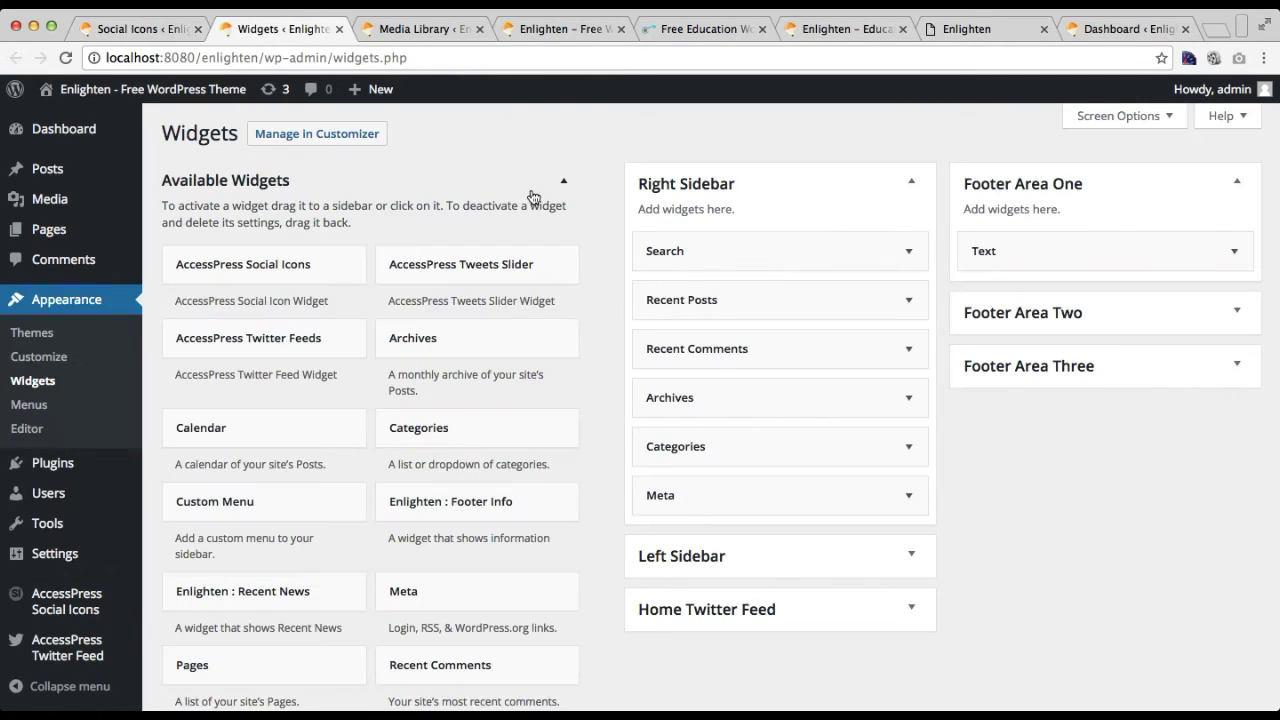
pyautogui.click(285, 270)
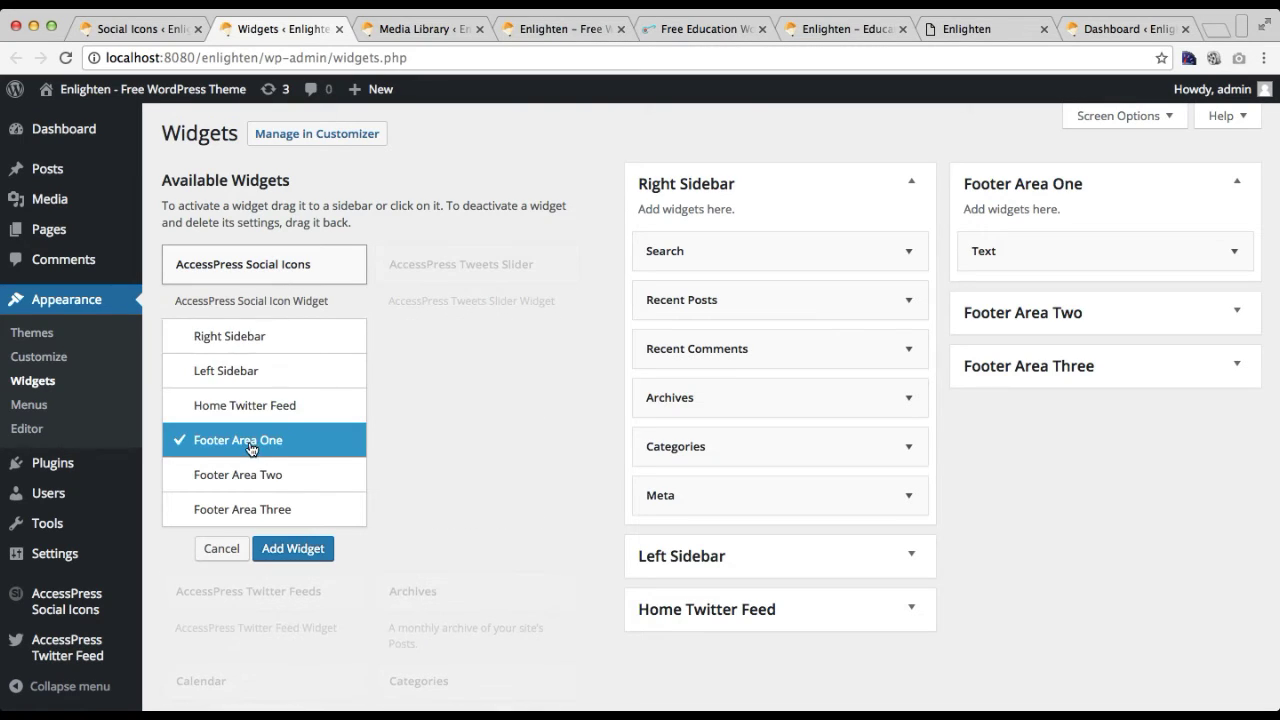
pyautogui.click(284, 552)
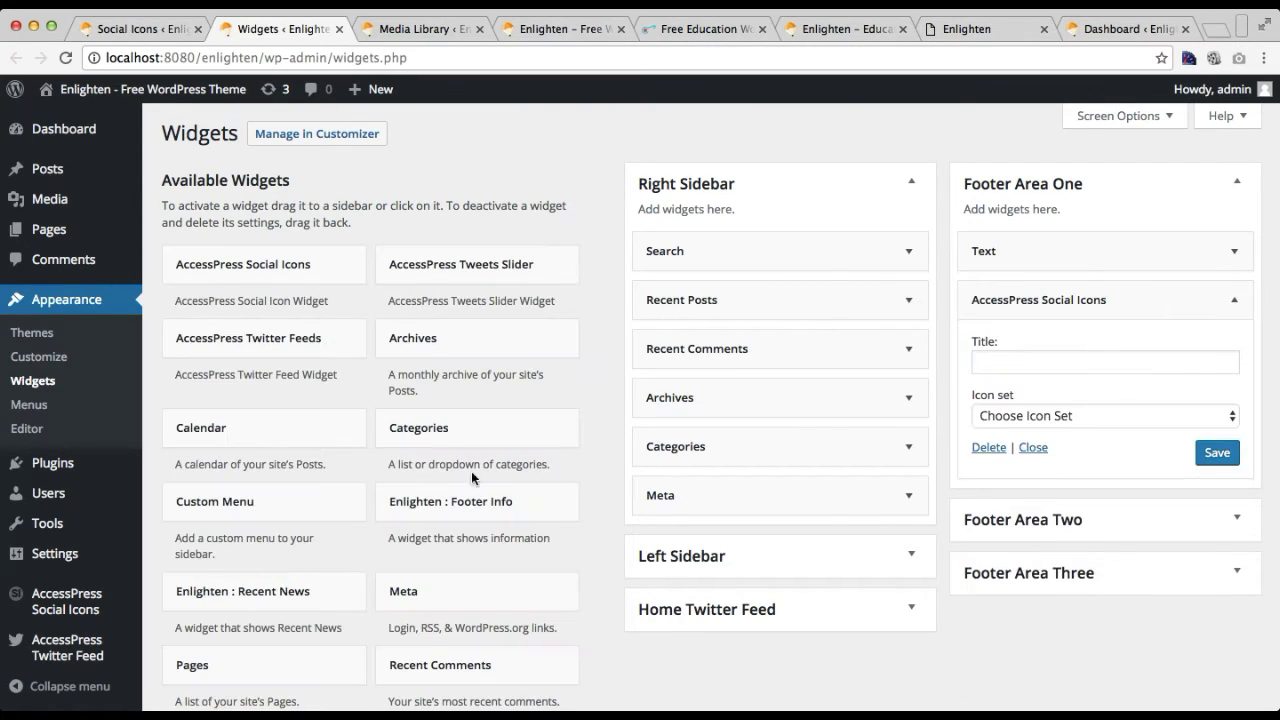
# Title the AccessPress Social Icons widget Socialize, check its icon set choices and save the widget
pyautogui.click(1033, 363)
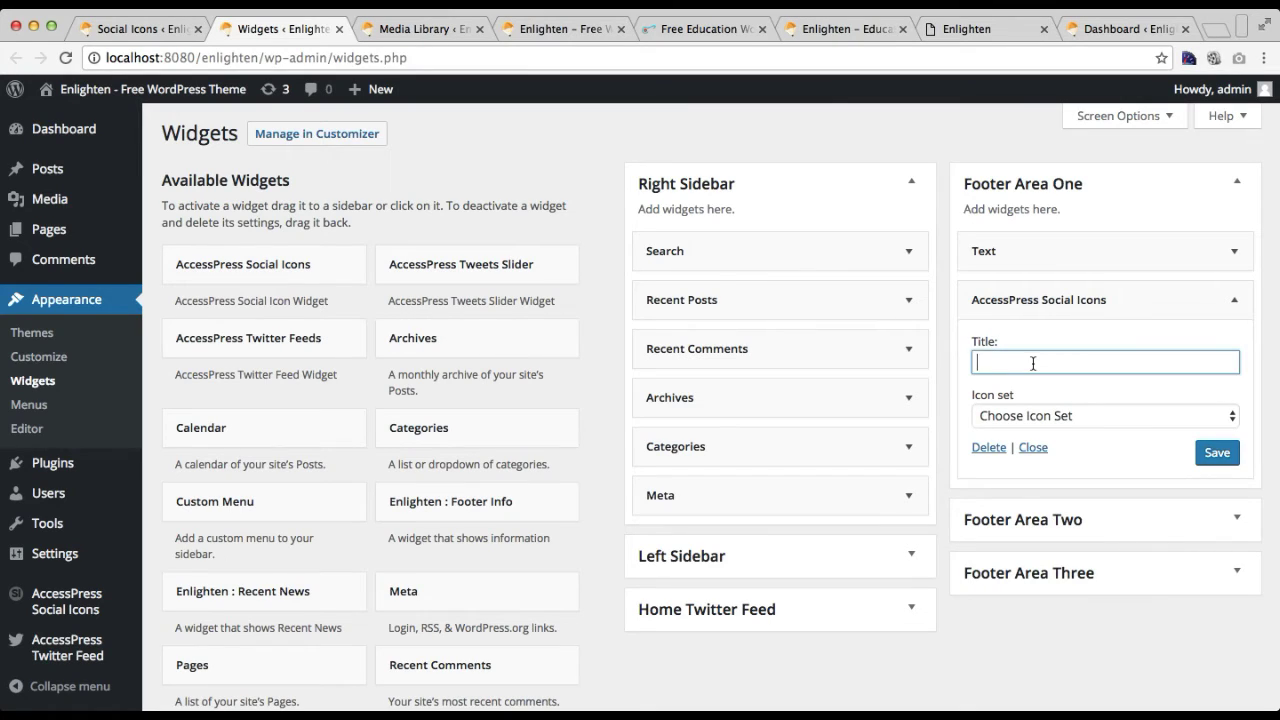
pyautogui.write('Socialize')
pyautogui.click(1076, 417)
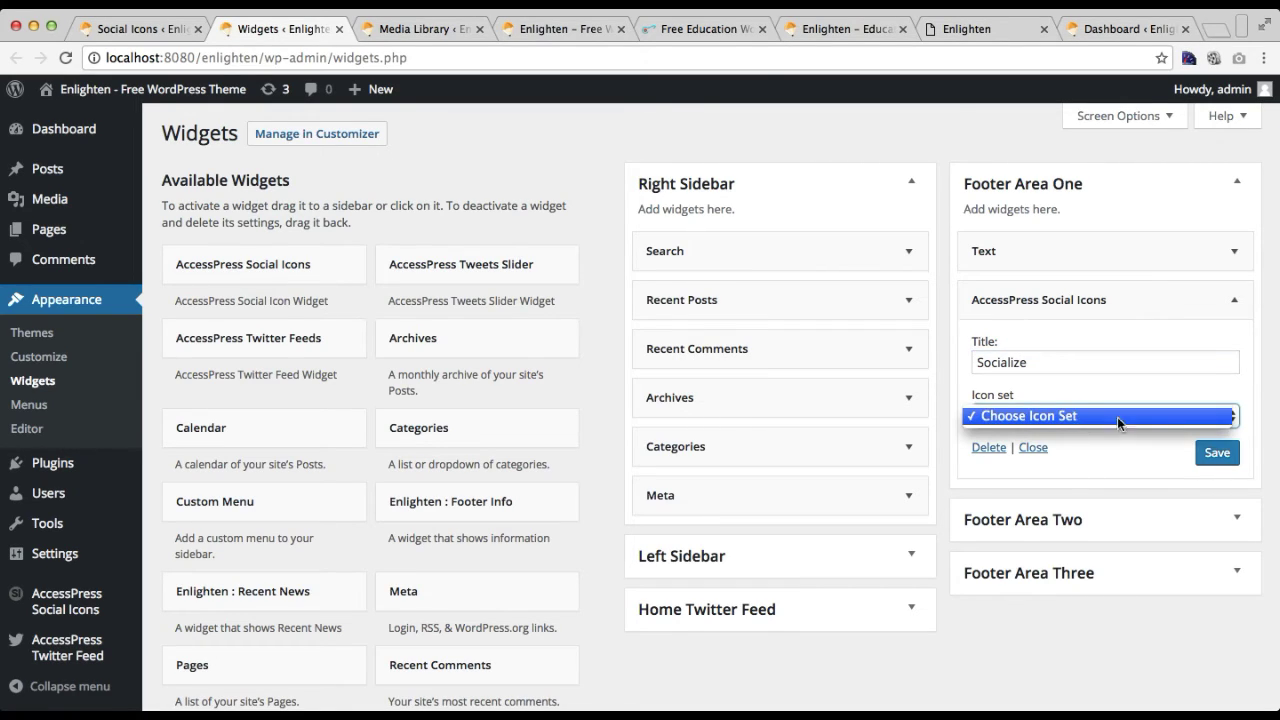
pyautogui.click(1148, 458)
pyautogui.click(1217, 411)
pyautogui.click(1163, 453)
pyautogui.click(1216, 453)
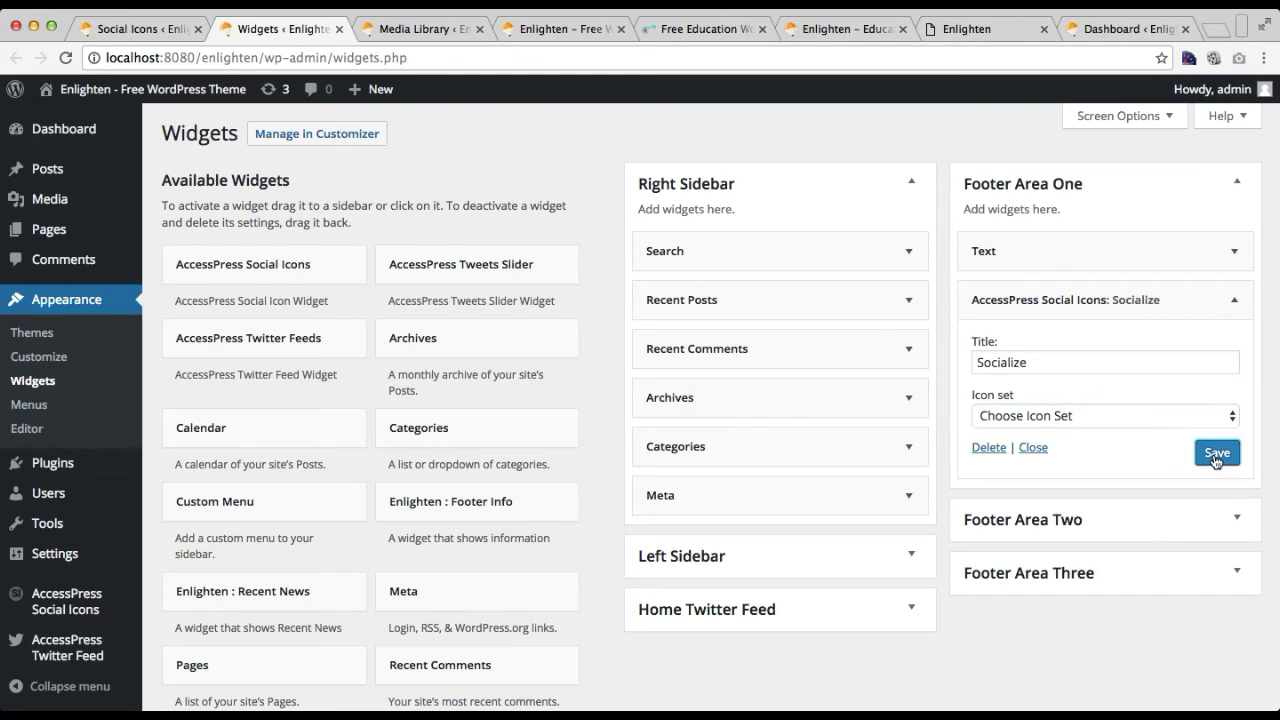
# Reload the Widgets page, choose Footer Icons as the Socialize widget's icon set and save it
pyautogui.click(861, 60)
pyautogui.press('Return')
pyautogui.click(1103, 194)
pyautogui.click(1104, 299)
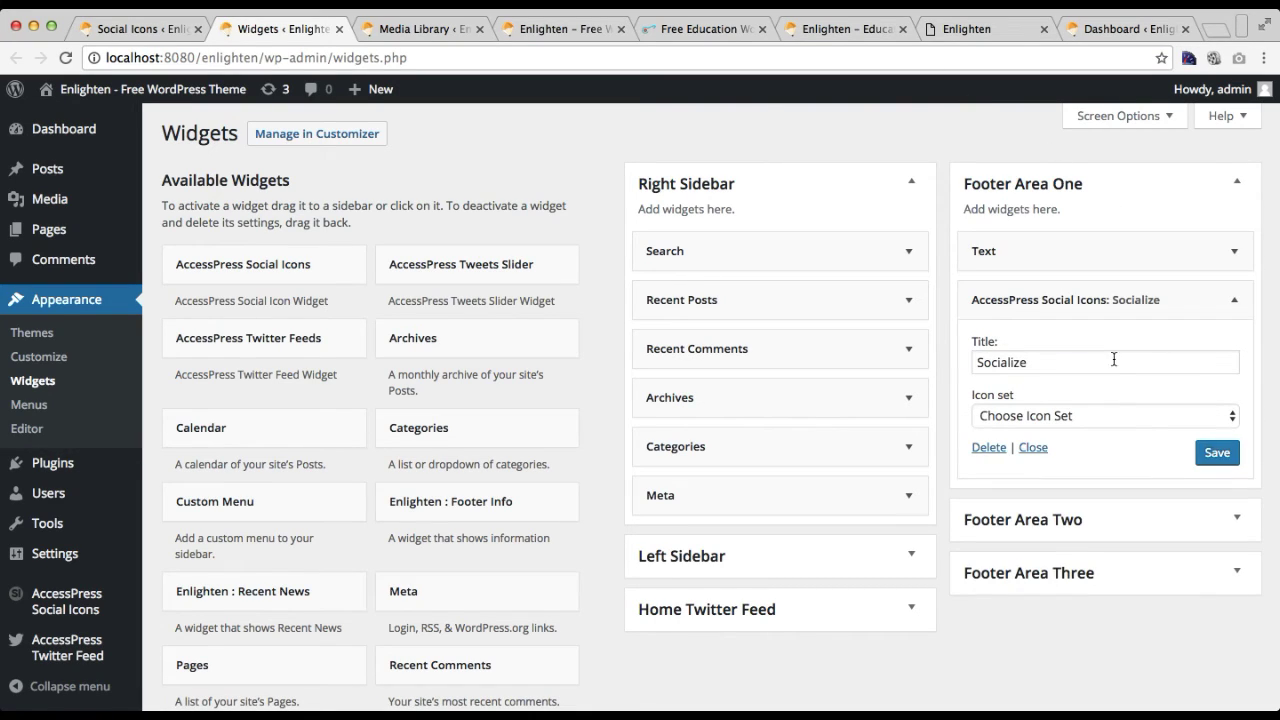
pyautogui.click(1111, 421)
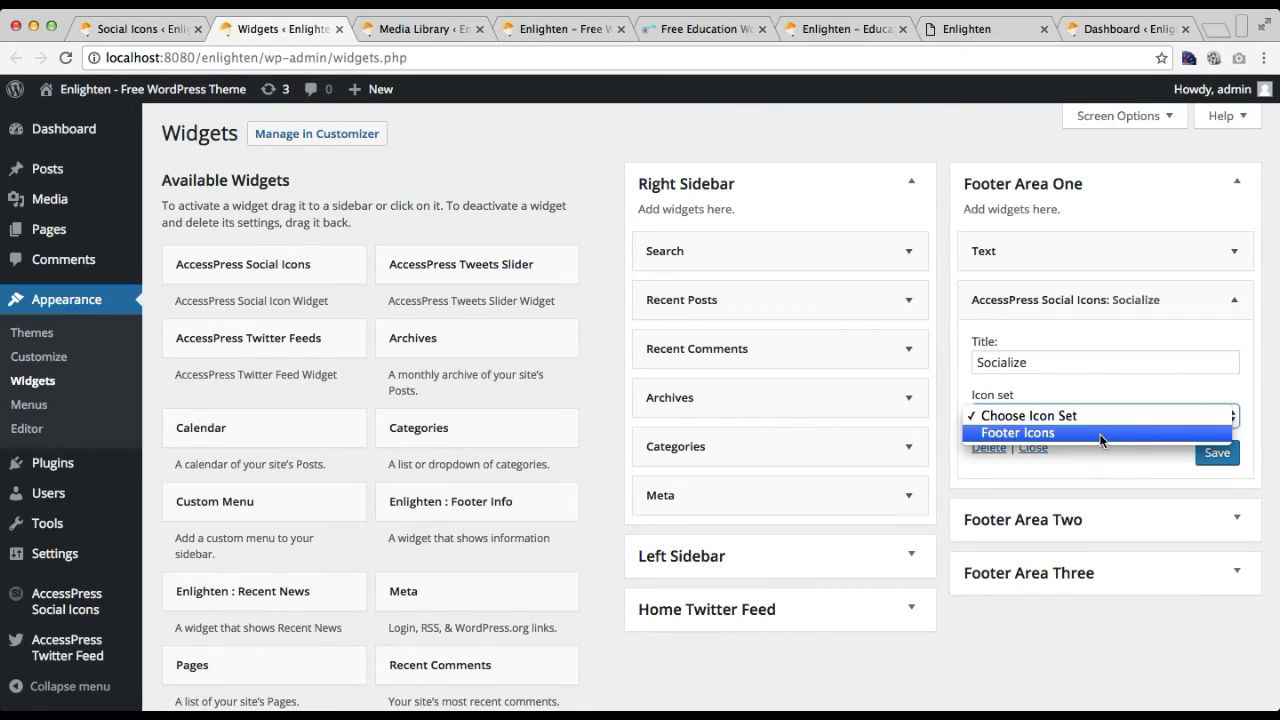
pyautogui.click(1101, 433)
pyautogui.click(1217, 453)
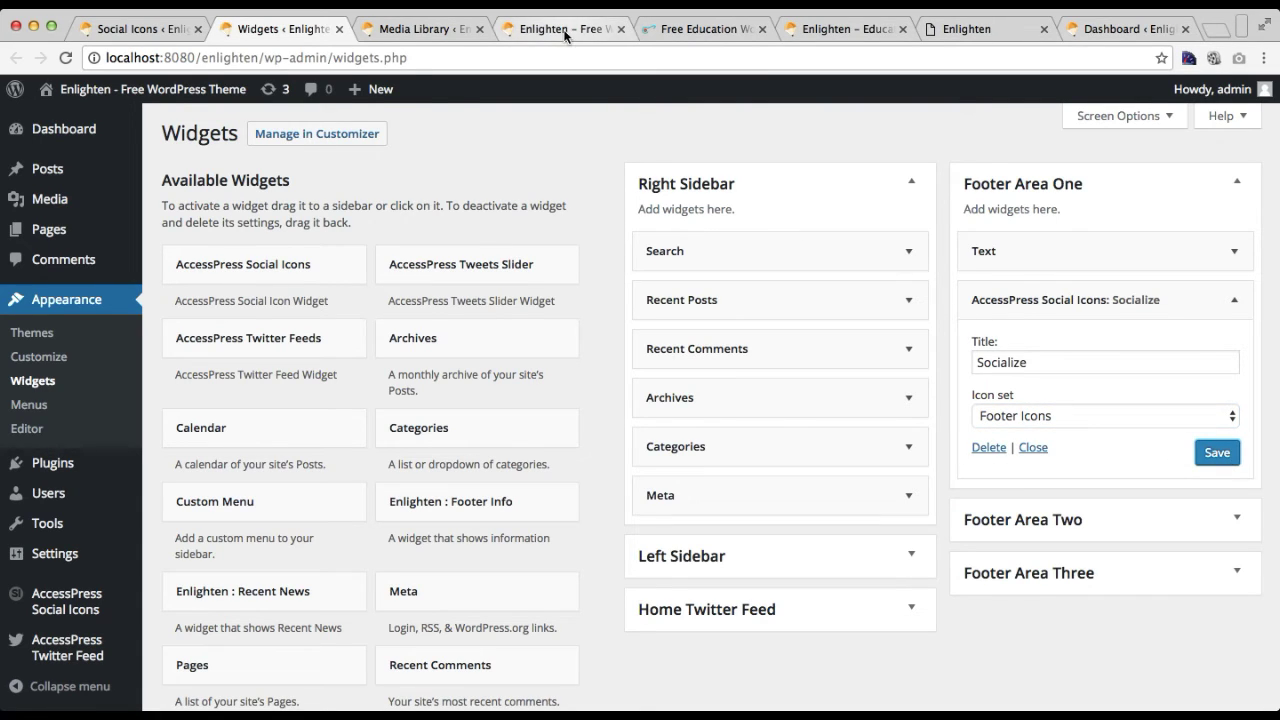
# Reload the local site's home page and compare its footer with the demo site's footer
pyautogui.click(532, 28)
pyautogui.click(500, 52)
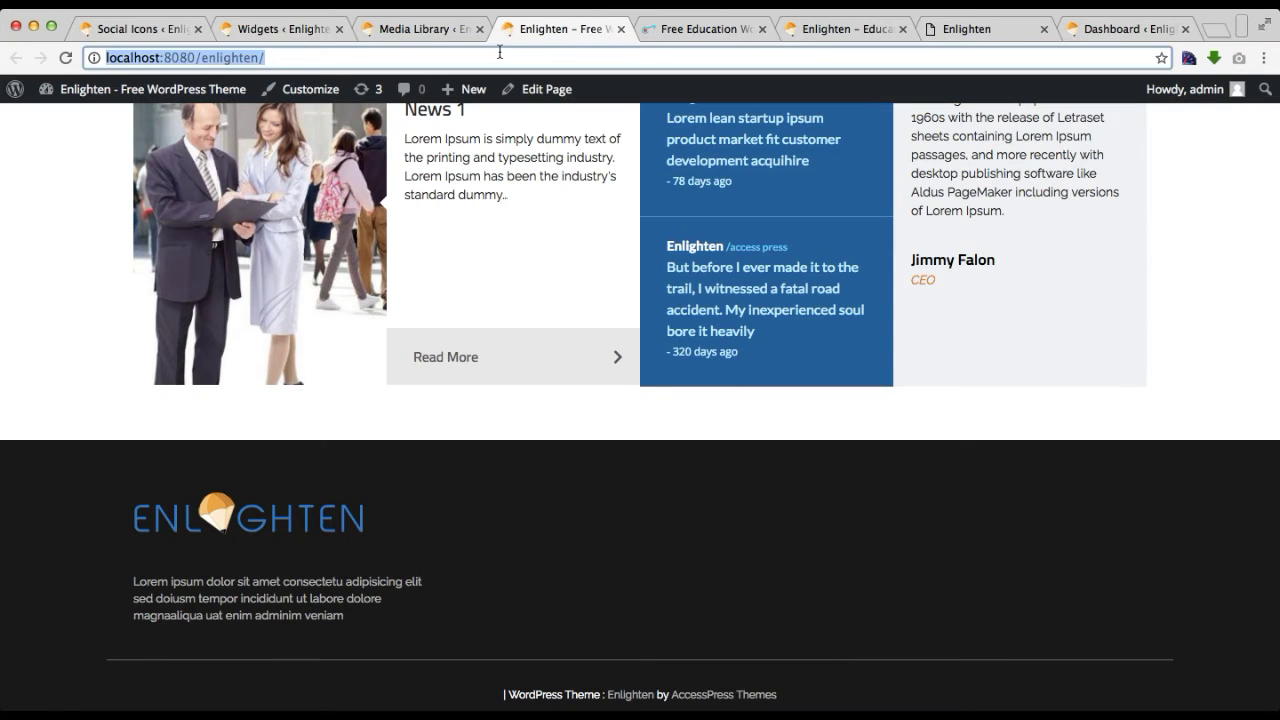
pyautogui.press('Return')
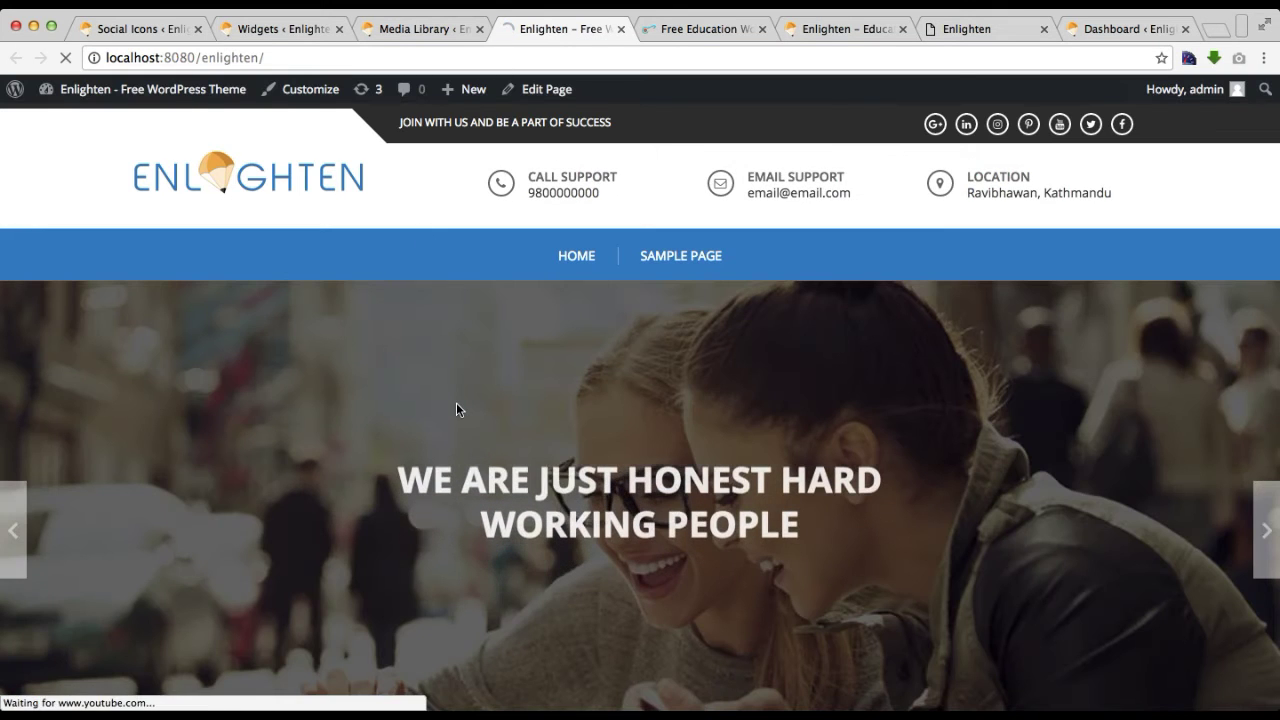
pyautogui.scroll(-20, 456, 409)
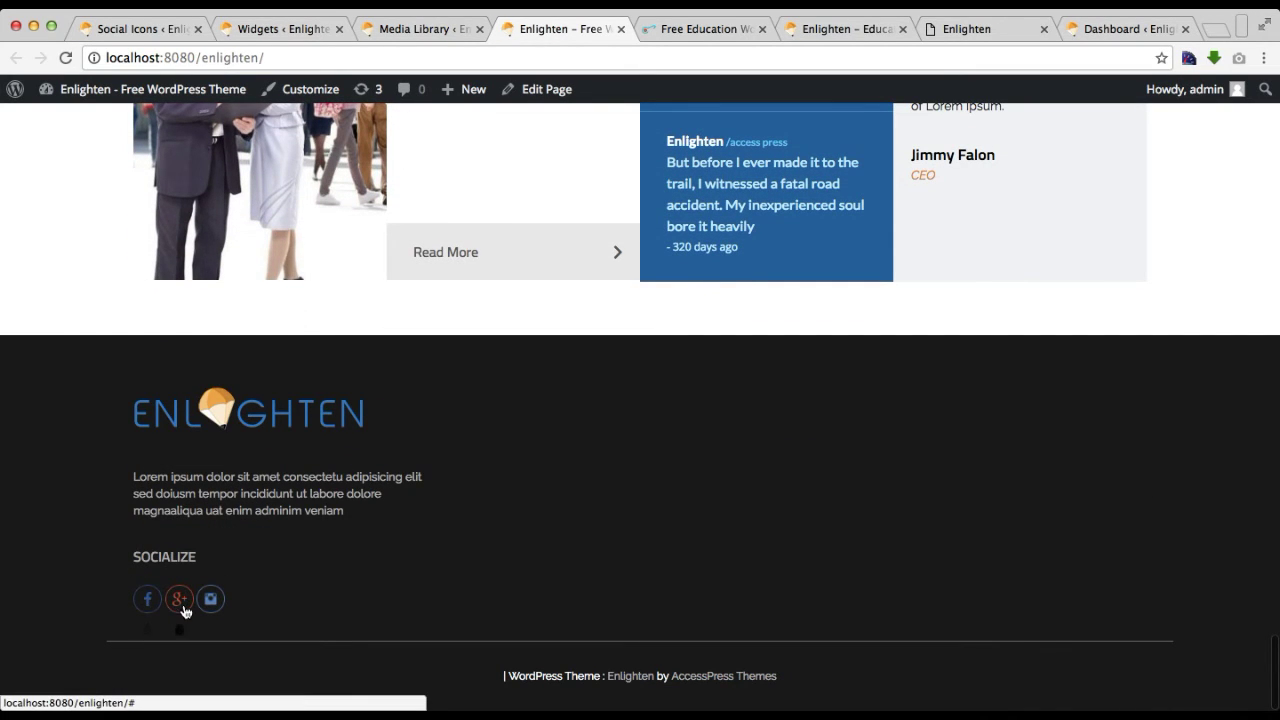
pyautogui.scroll(1, 140, 608)
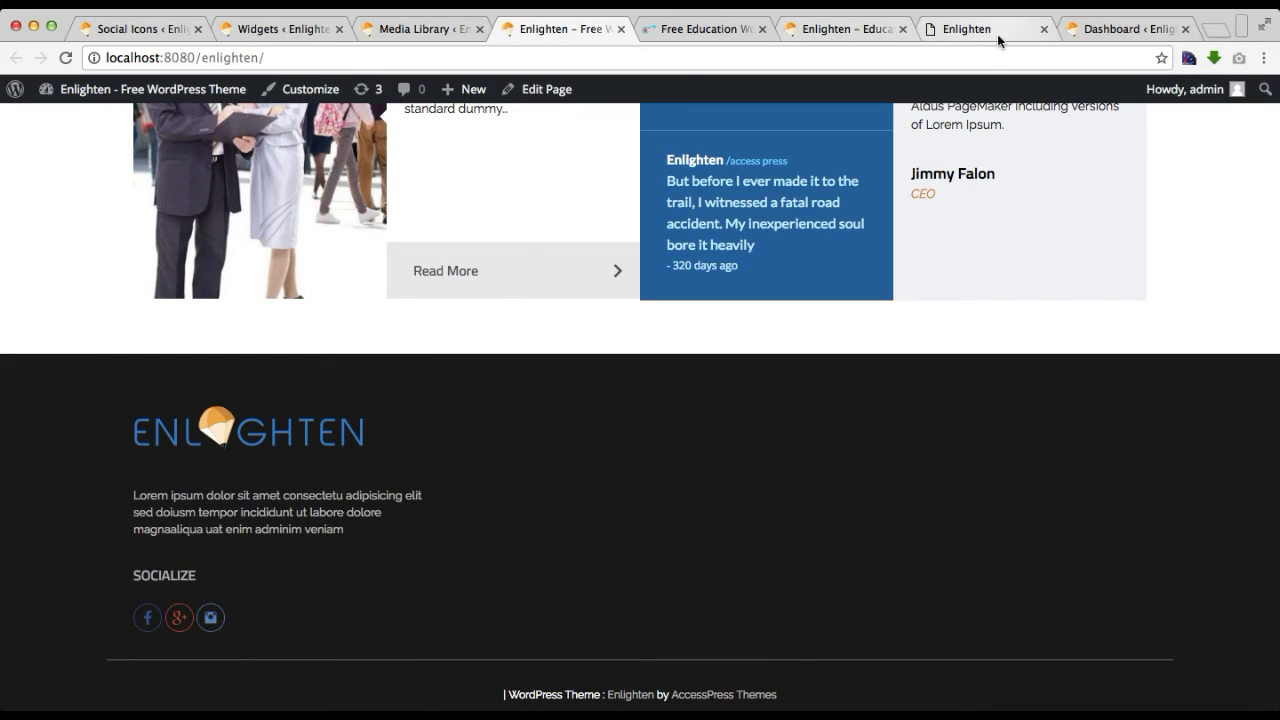
pyautogui.click(853, 30)
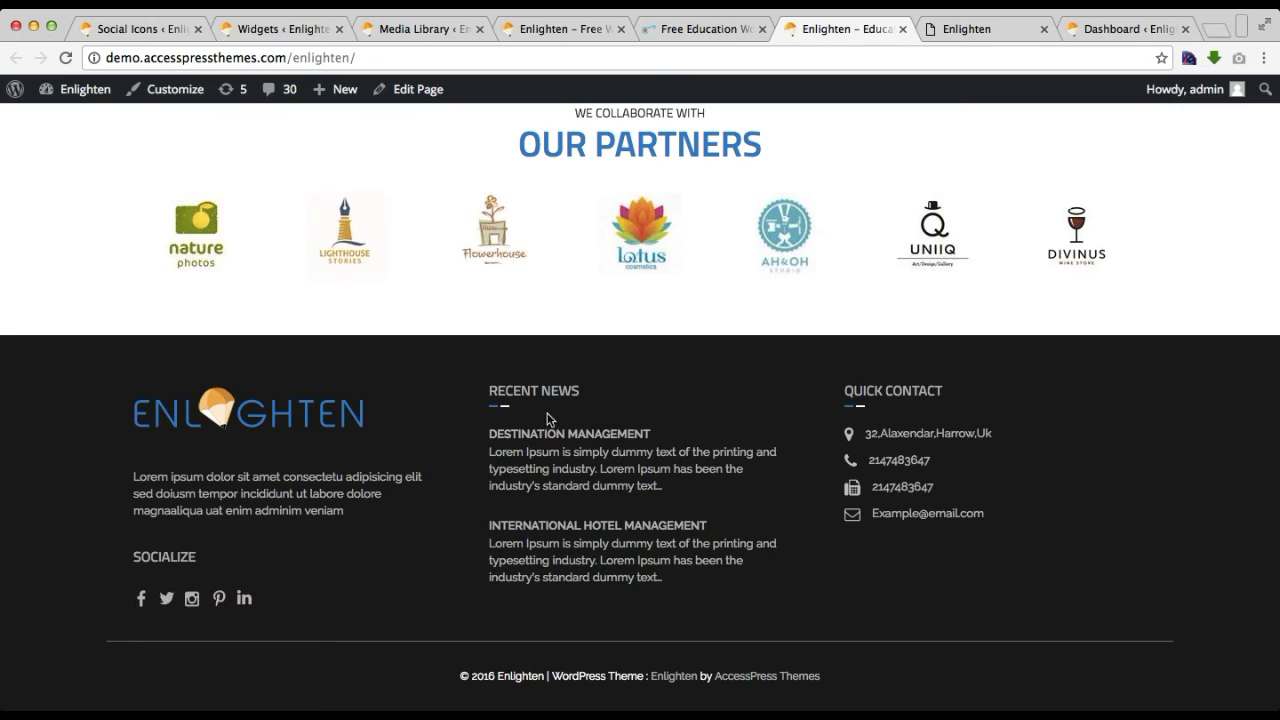
# Return to the Widgets page, close the Socialize widget and collapse Footer Area One
pyautogui.click(128, 36)
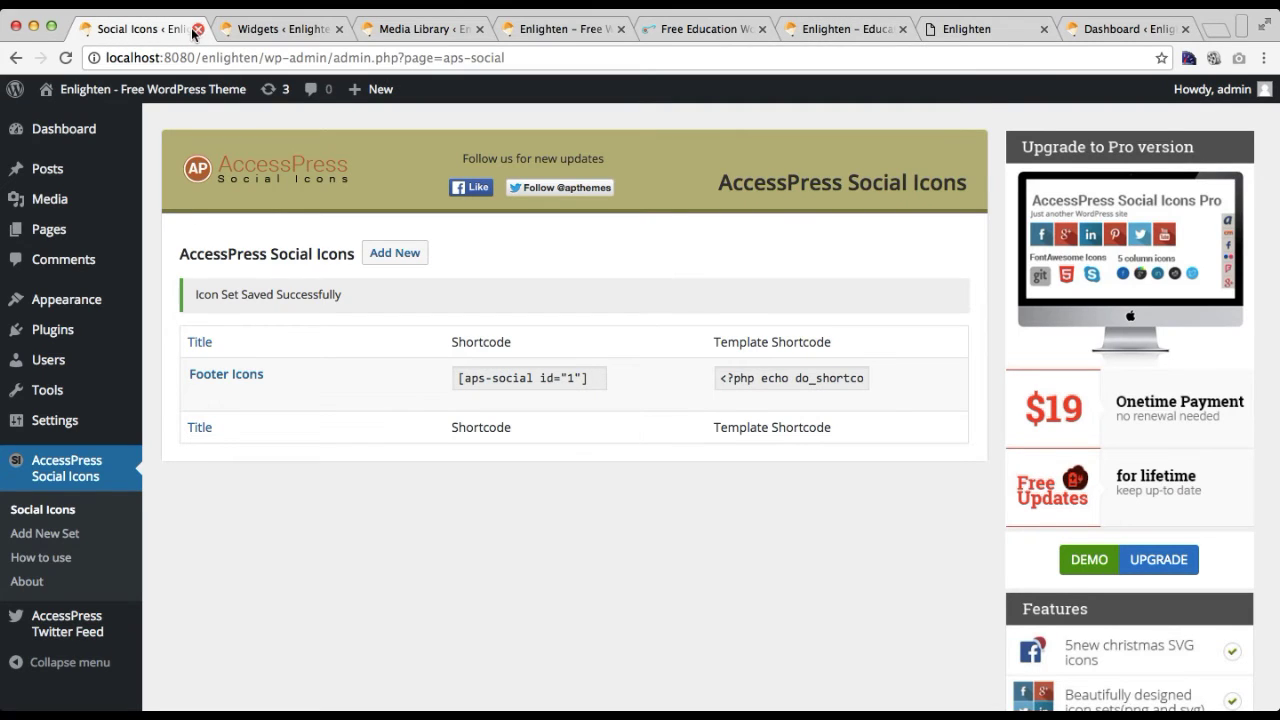
pyautogui.click(243, 33)
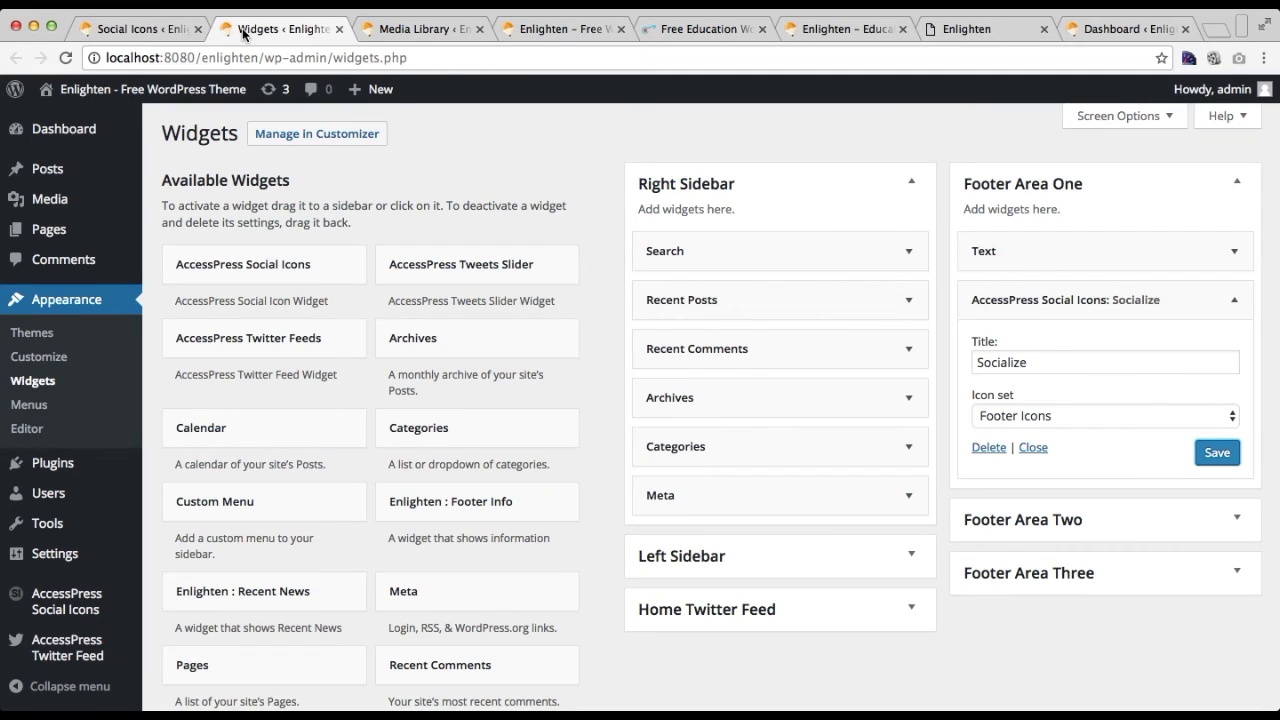
pyautogui.click(1031, 448)
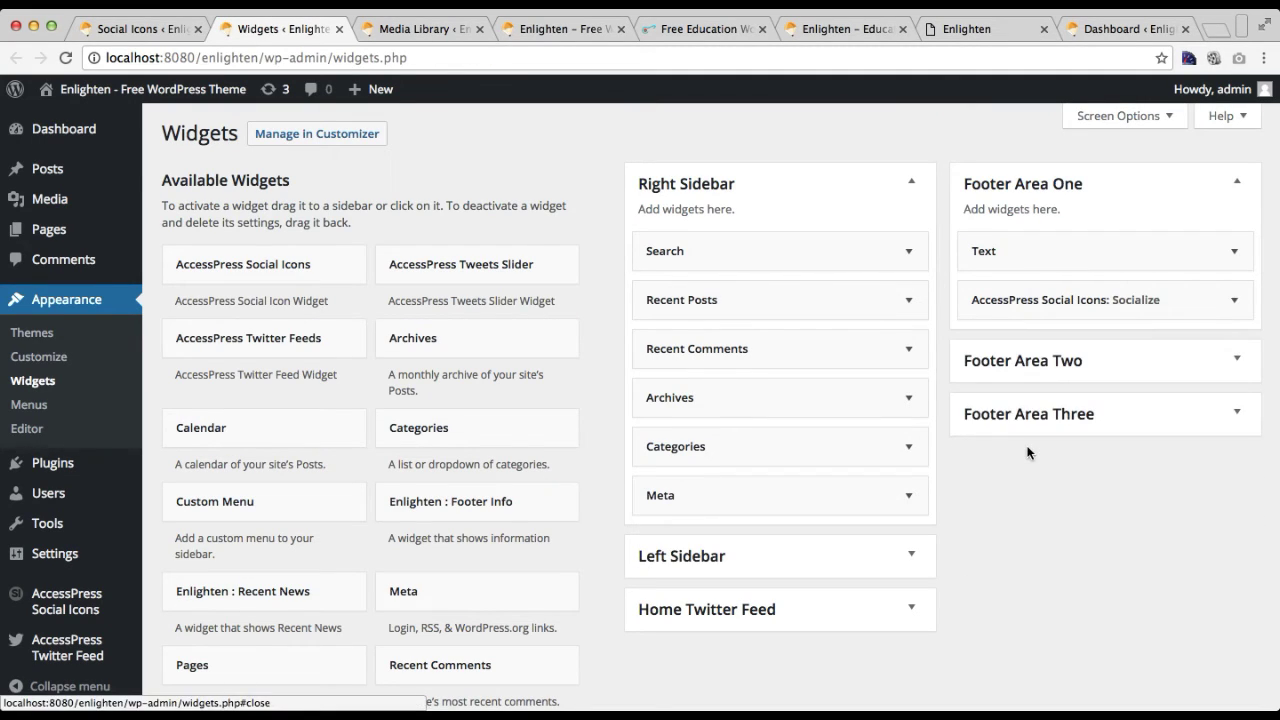
pyautogui.click(1237, 182)
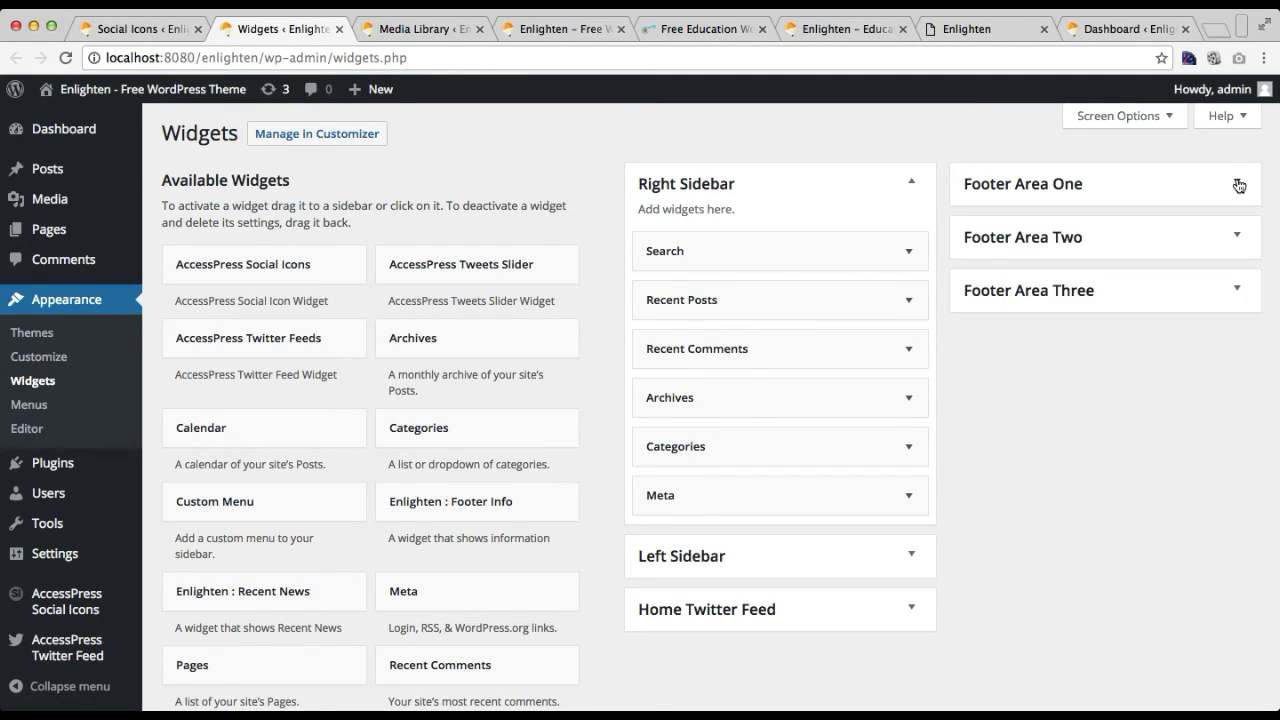
pyautogui.click(1138, 248)
pyautogui.click(1138, 248)
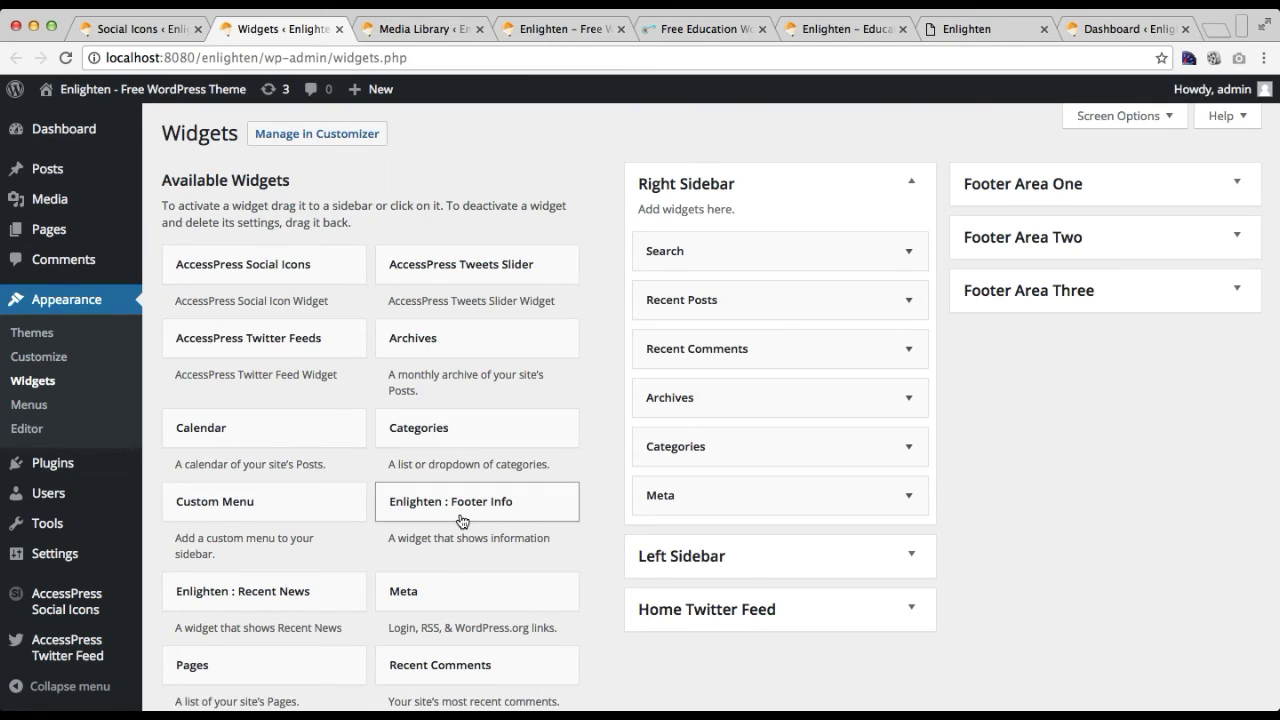
# Add the Enlighten : Recent News widget to Footer Area Two
pyautogui.scroll(-3, 462, 521)
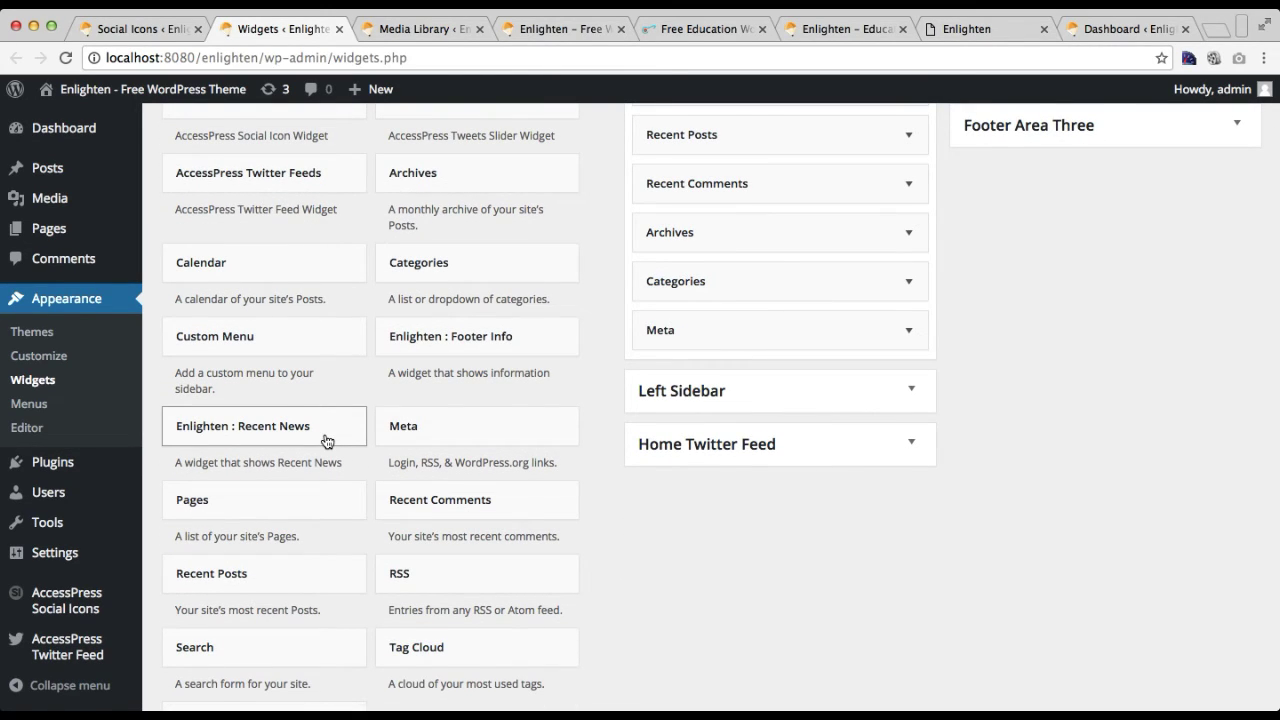
pyautogui.click(327, 441)
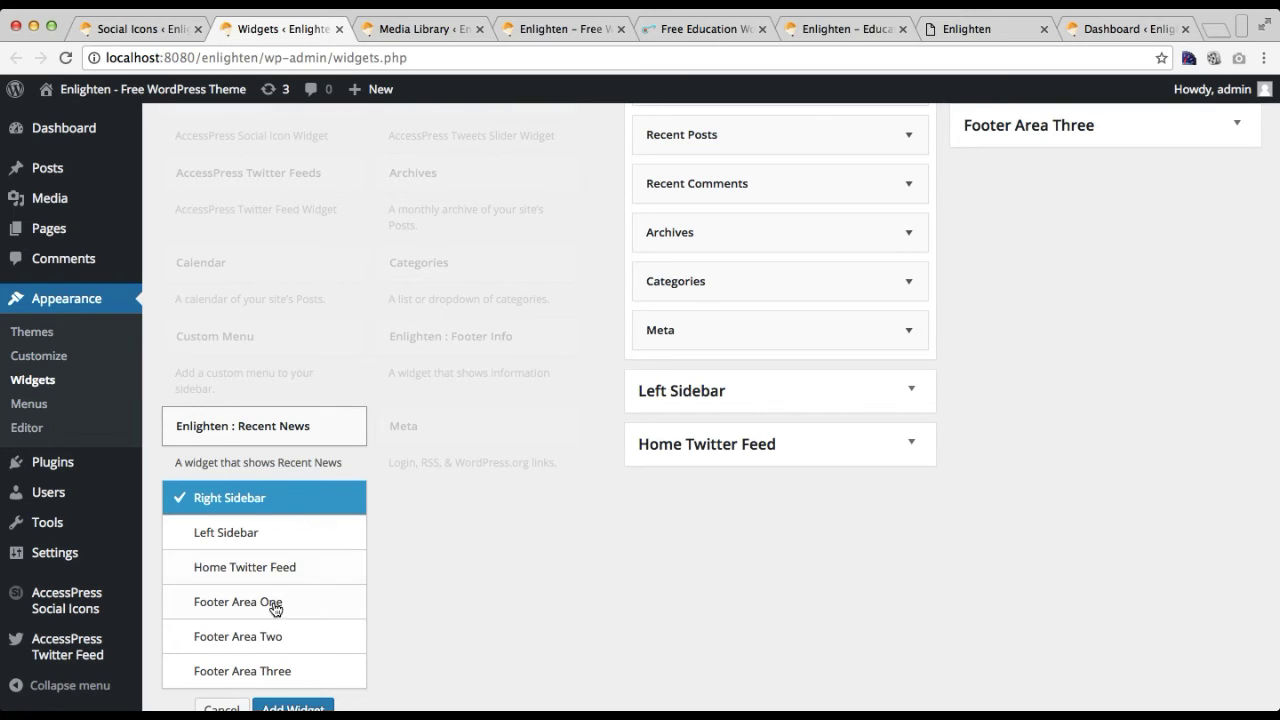
pyautogui.click(274, 638)
pyautogui.scroll(-3, 400, 585)
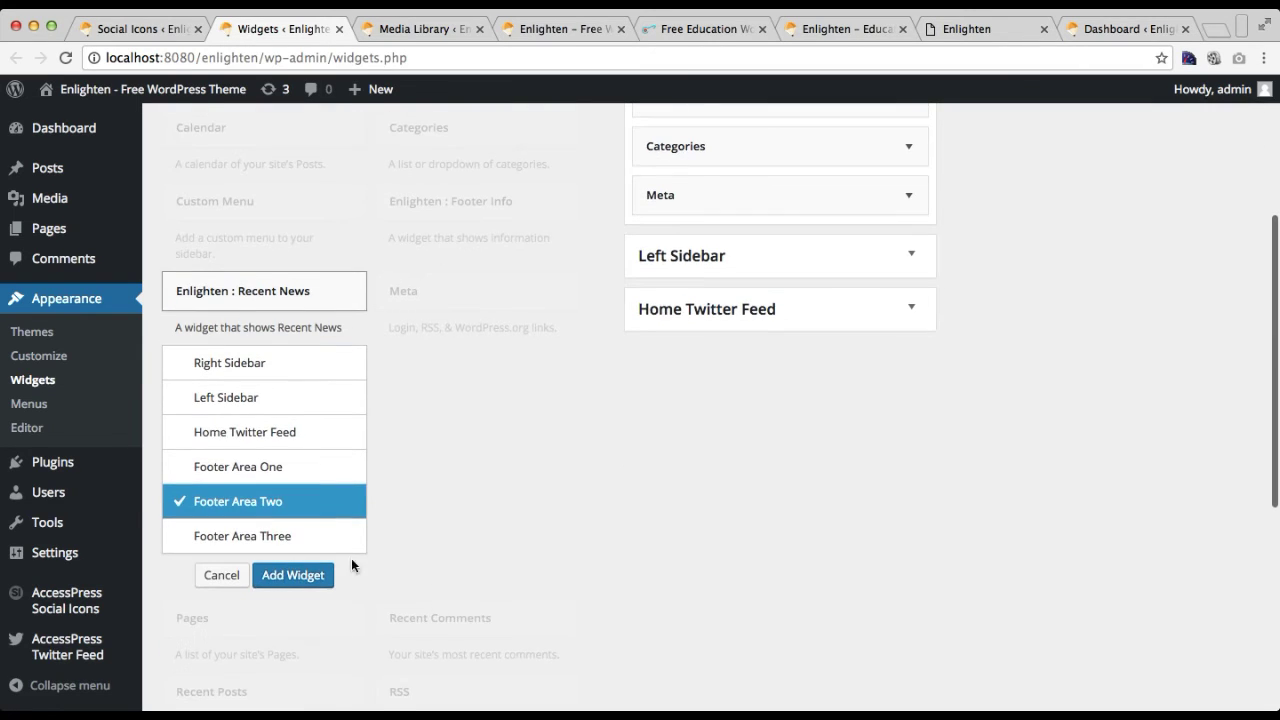
pyautogui.click(300, 574)
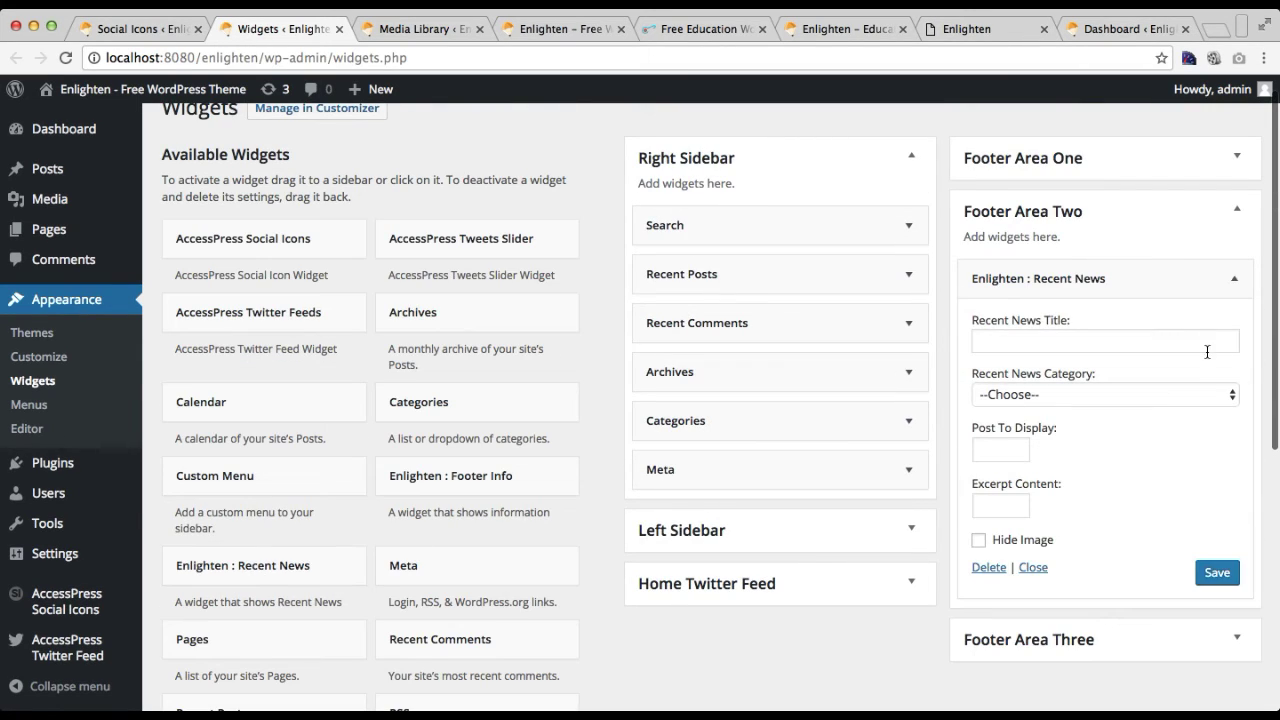
# In the Recent News widget, set the title to Recent News, the category to Recent News and the posts to display to 2
pyautogui.click(1049, 341)
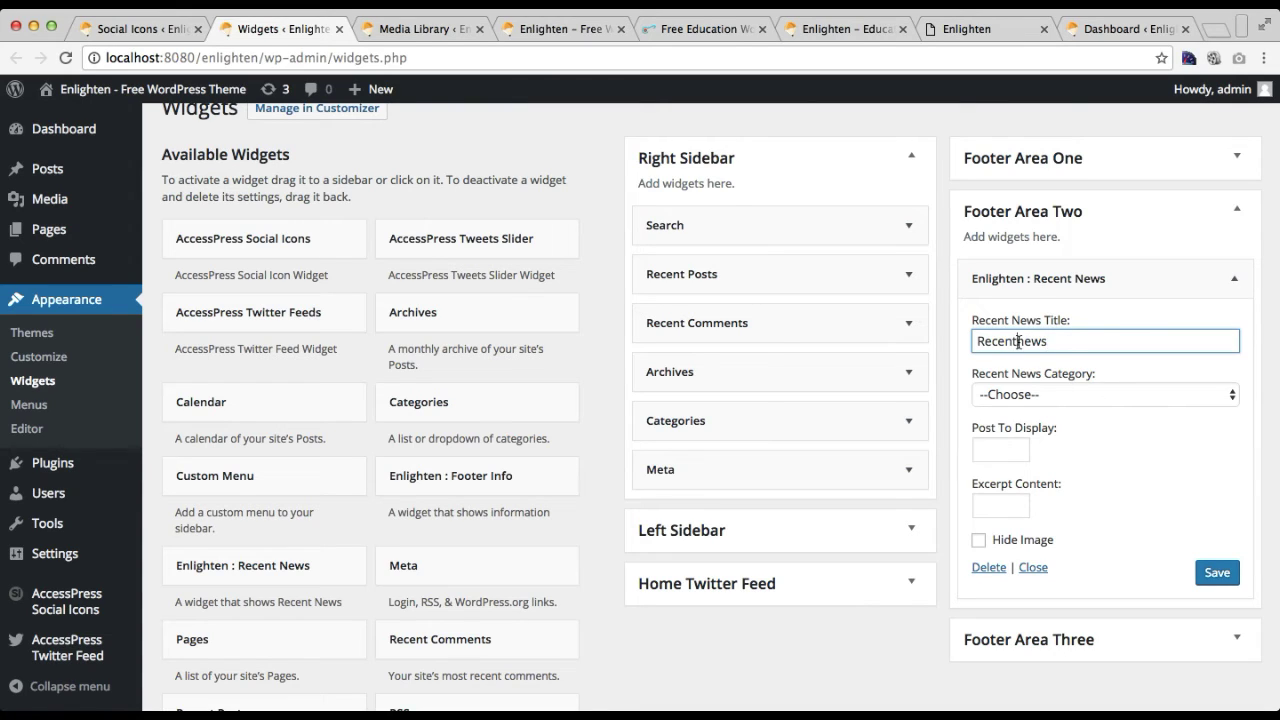
pyautogui.press('BackSpace')
pyautogui.write('N')
pyautogui.click(1015, 400)
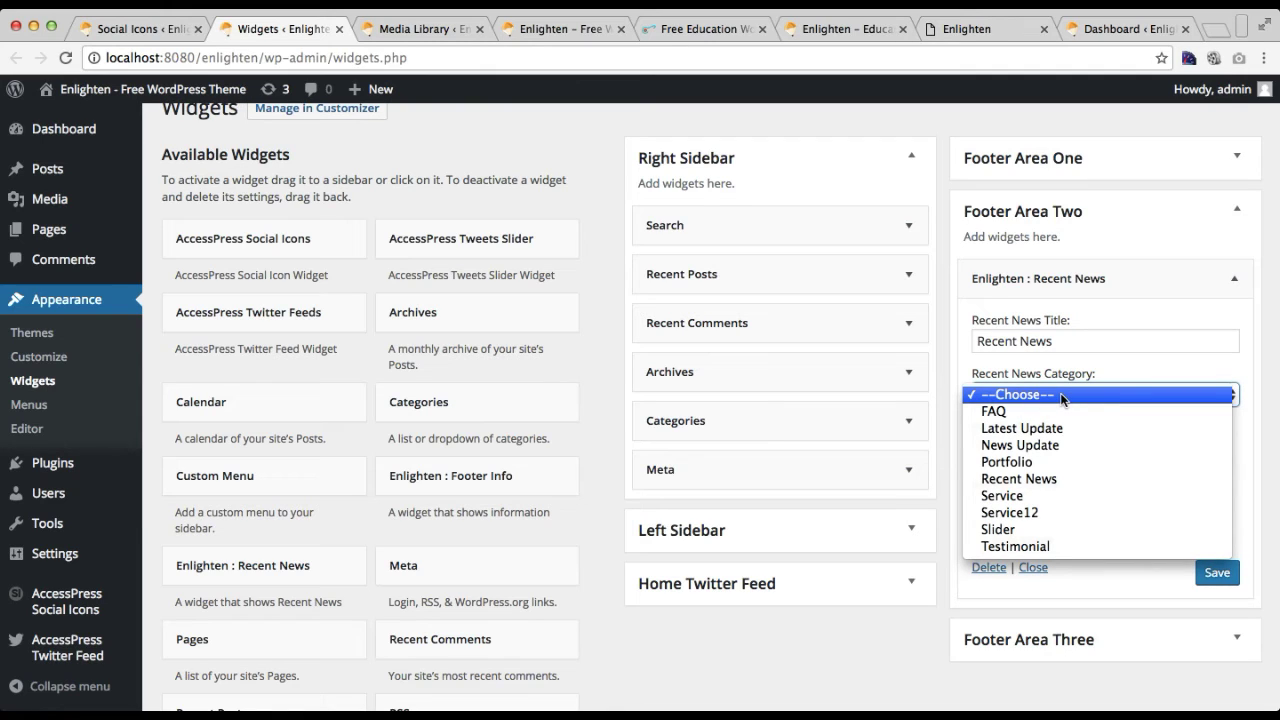
pyautogui.click(1048, 479)
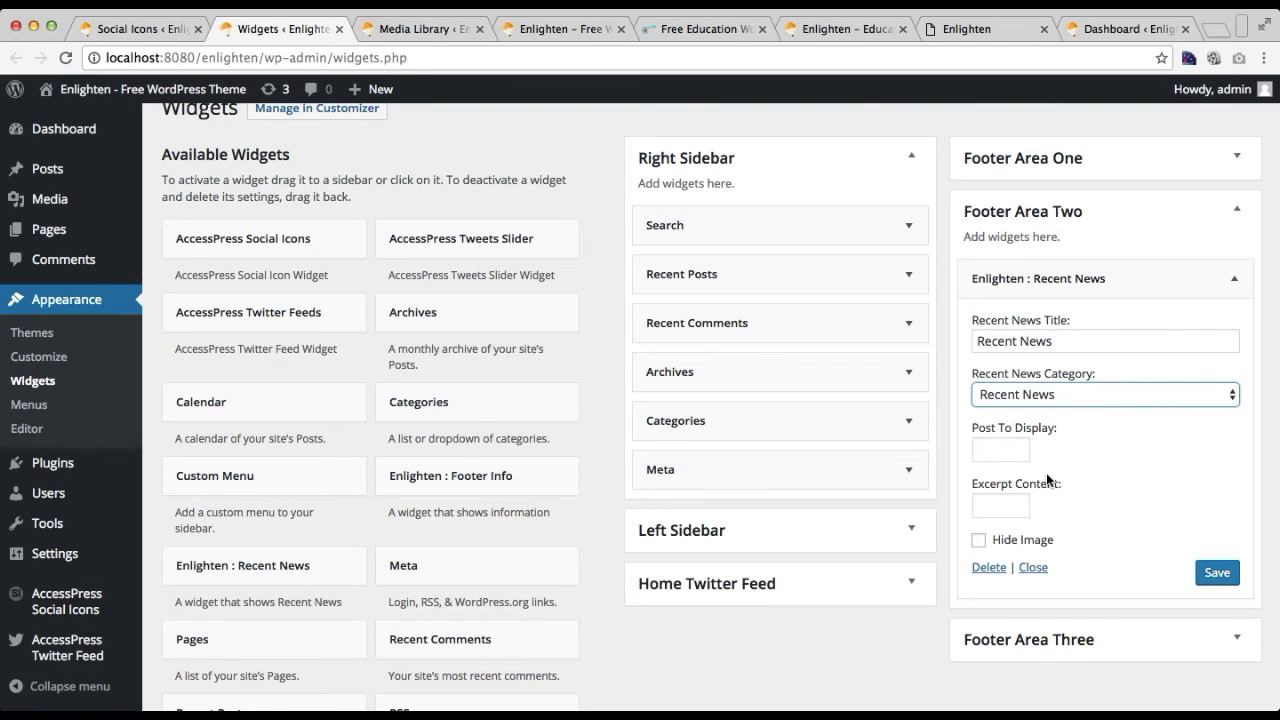
pyautogui.click(1020, 449)
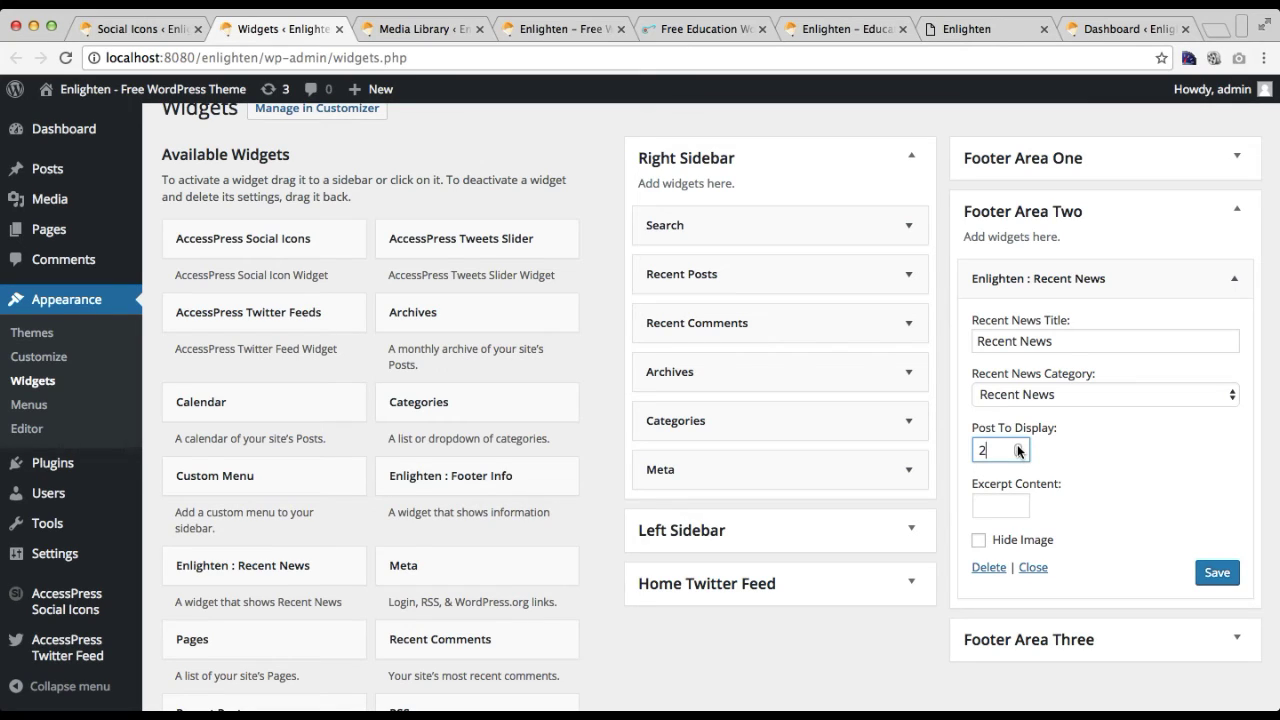
# Check the demo site's footer, set the Recent News excerpt content to 21, enable Hide Image and save the widget
pyautogui.click(1006, 505)
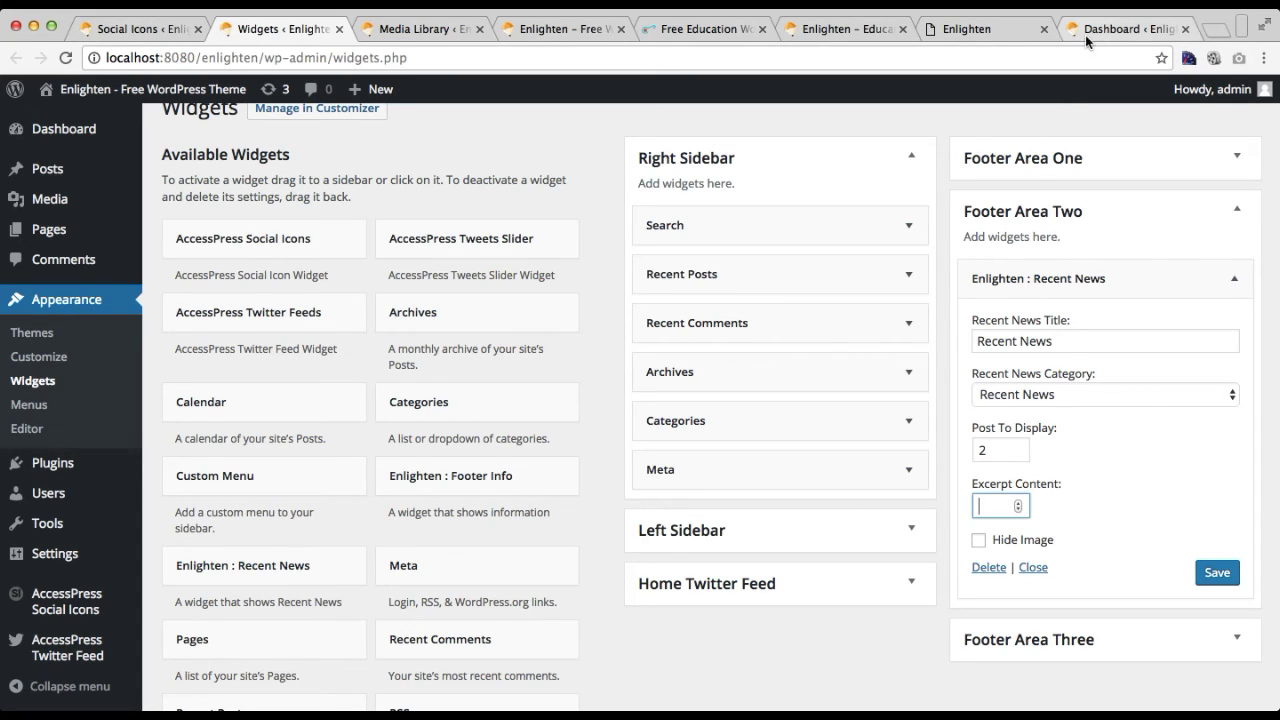
pyautogui.click(862, 29)
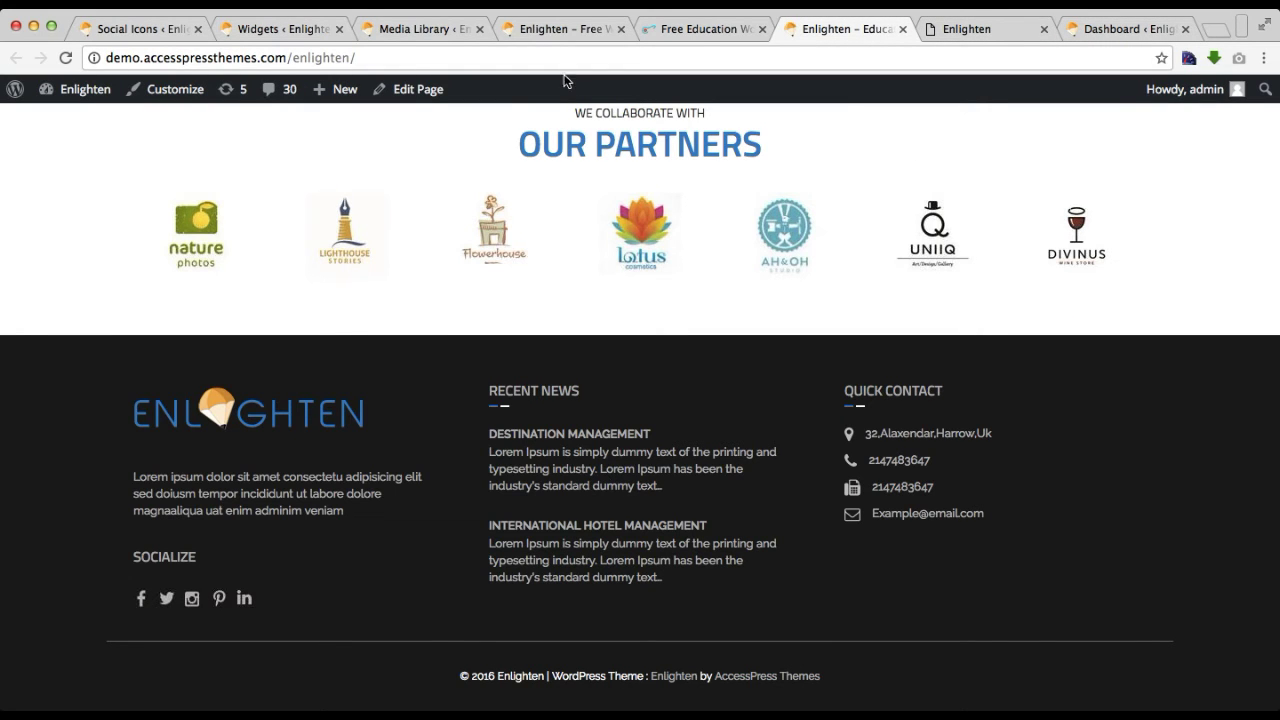
pyautogui.click(164, 42)
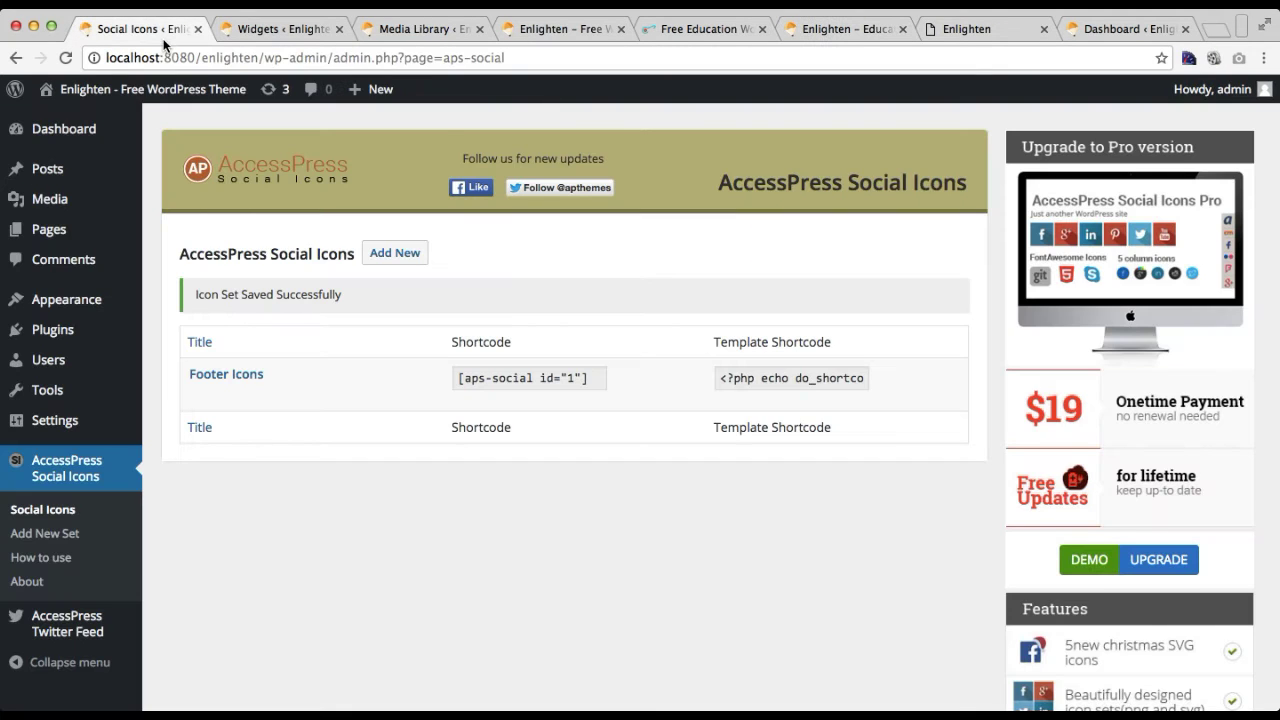
pyautogui.click(247, 35)
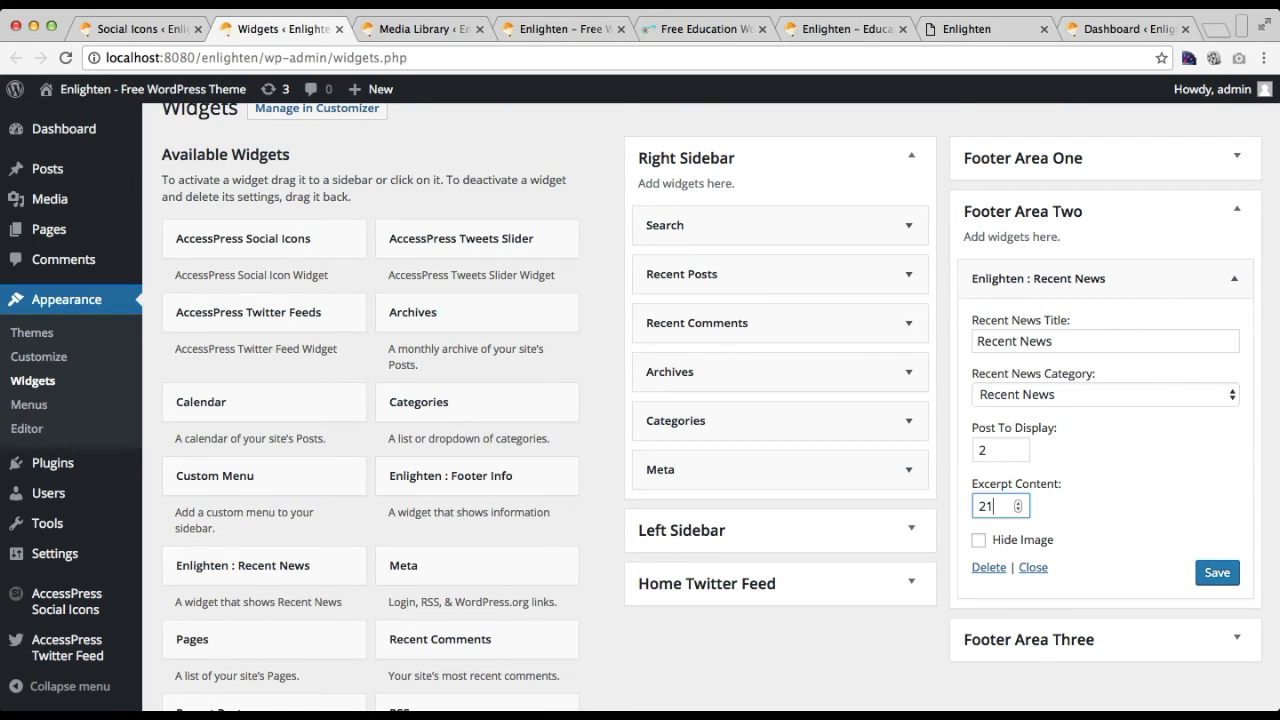
pyautogui.scroll(-2, 1093, 555)
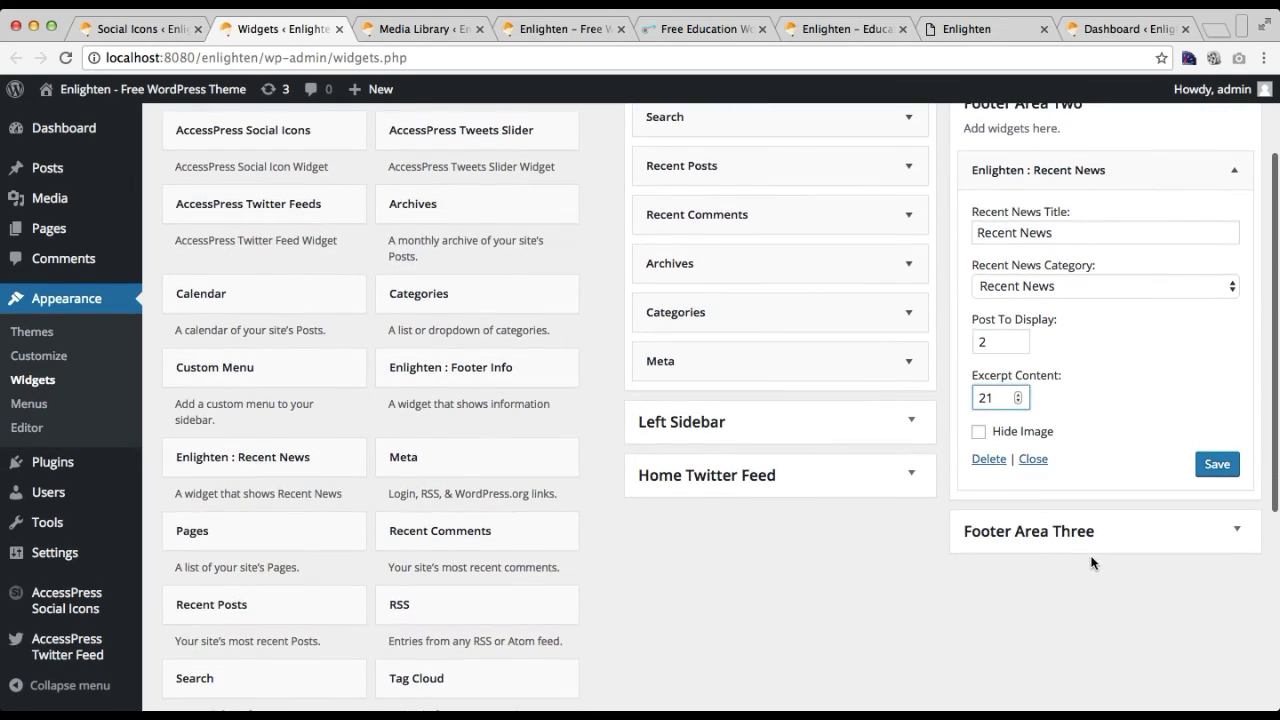
pyautogui.click(979, 432)
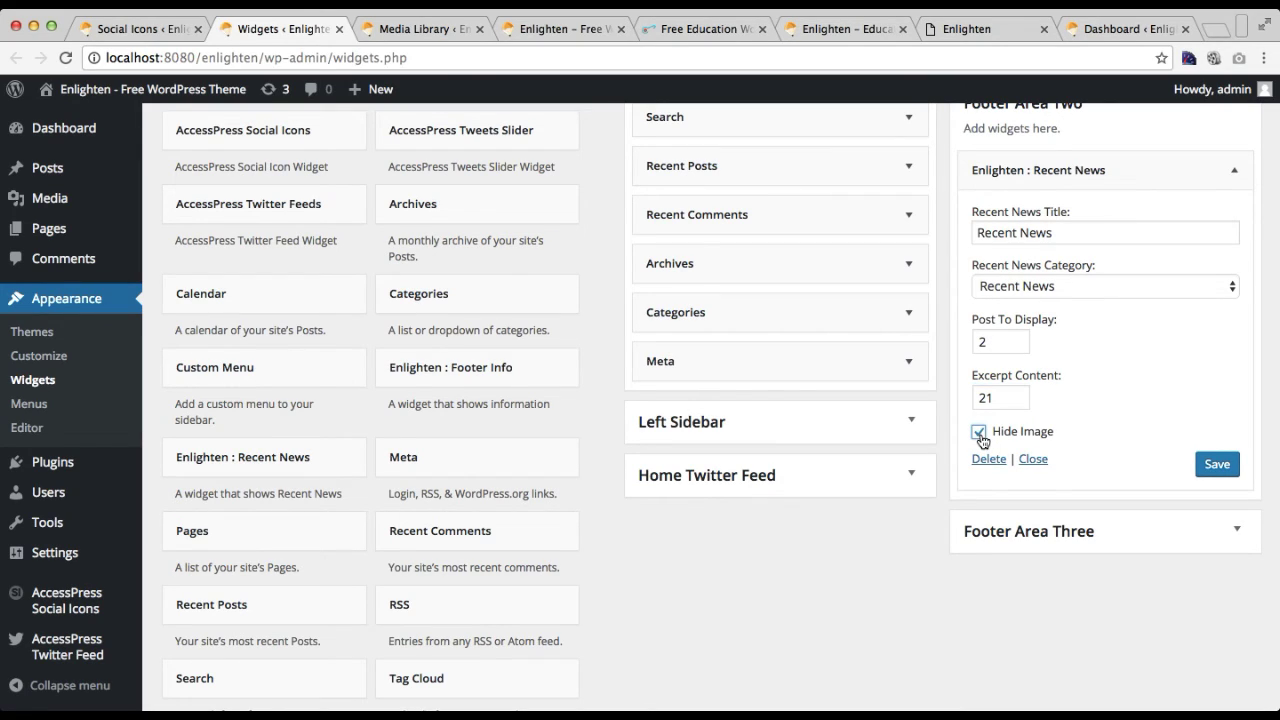
pyautogui.click(1217, 466)
# Reload the local site's home page and view the Recent News section in its footer
pyautogui.click(526, 36)
pyautogui.click(448, 52)
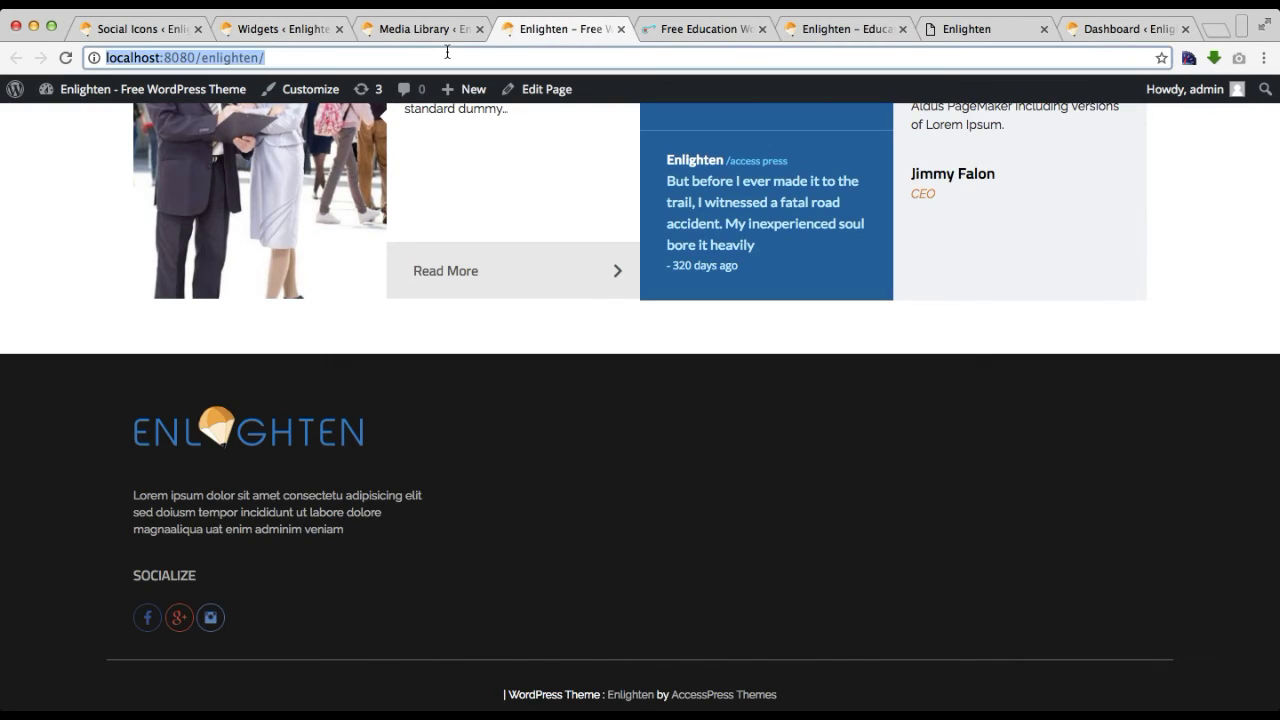
pyautogui.press('Return')
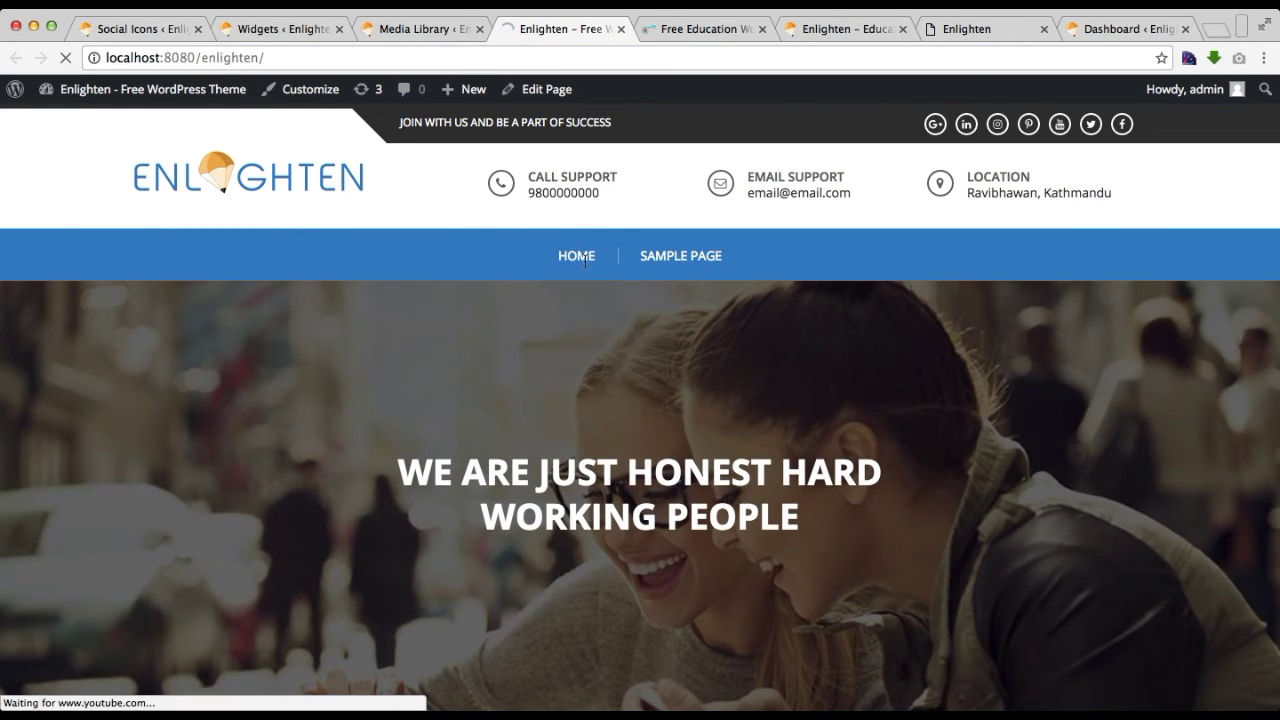
pyautogui.scroll(-20, 535, 457)
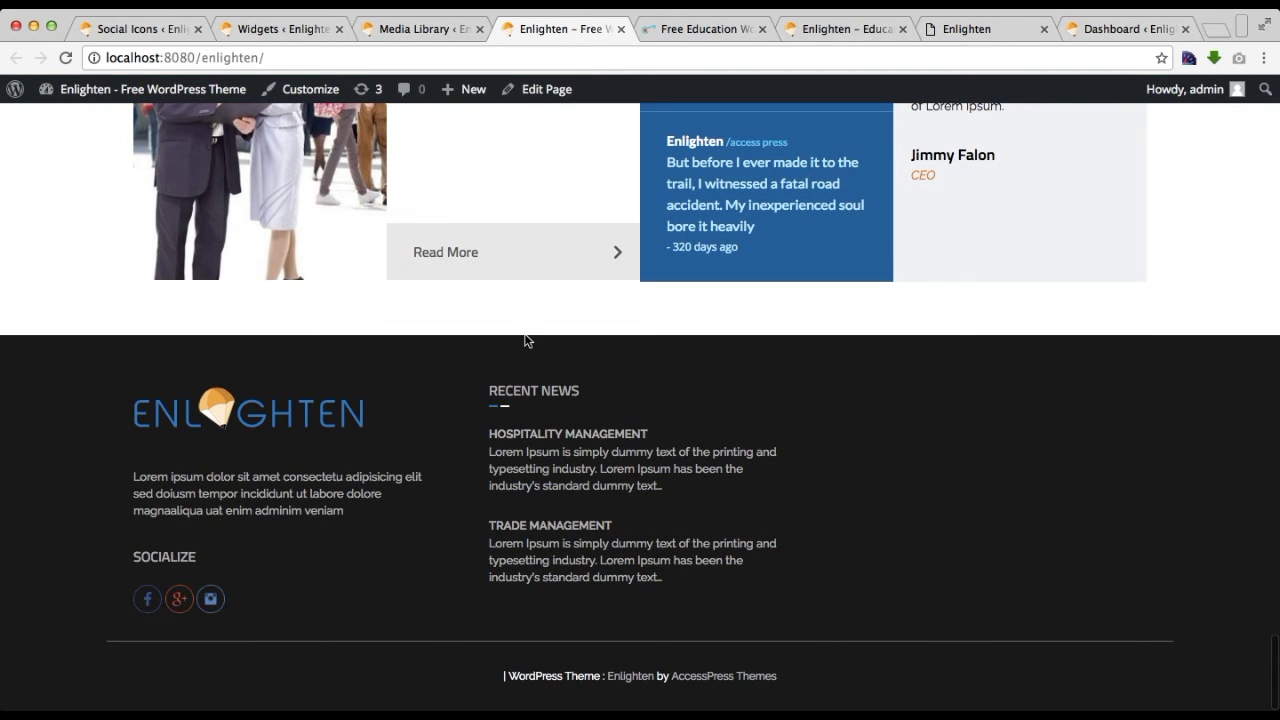
pyautogui.scroll(1, 480, 250)
# Disable Hide Image in the Recent News widget, save it and reload the home page to view the footer
pyautogui.click(330, 37)
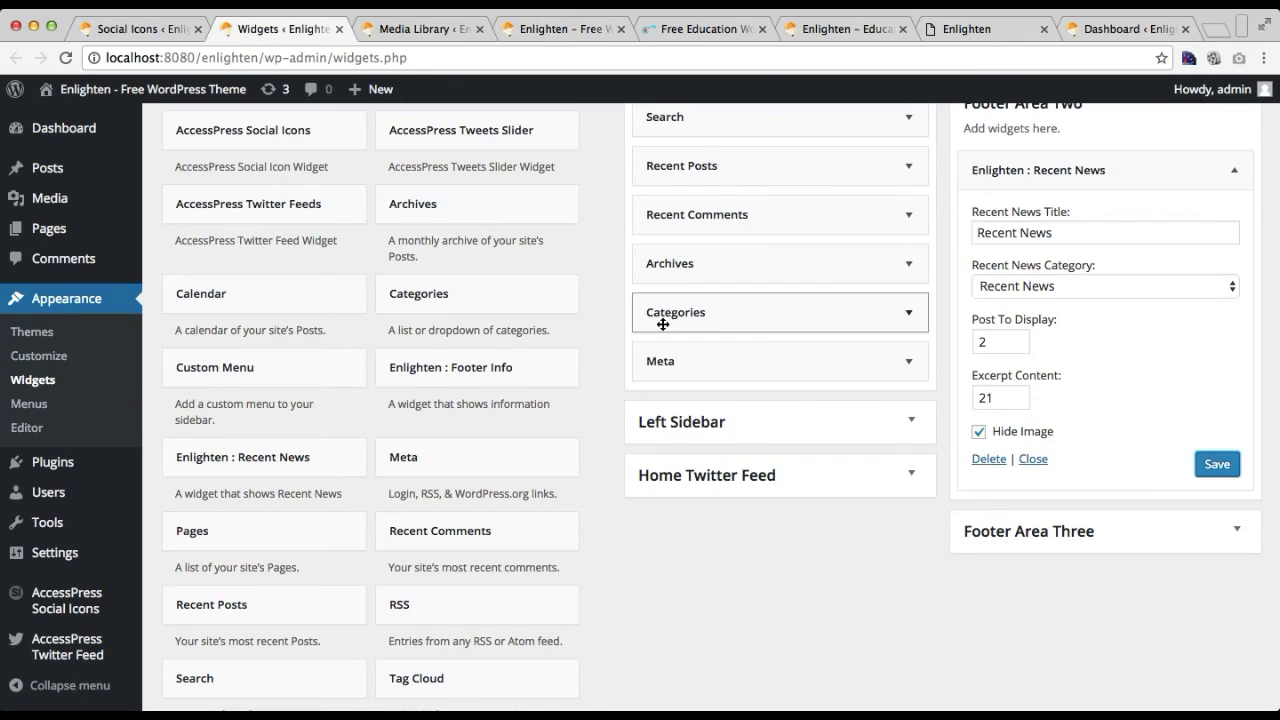
pyautogui.click(979, 433)
pyautogui.click(1214, 466)
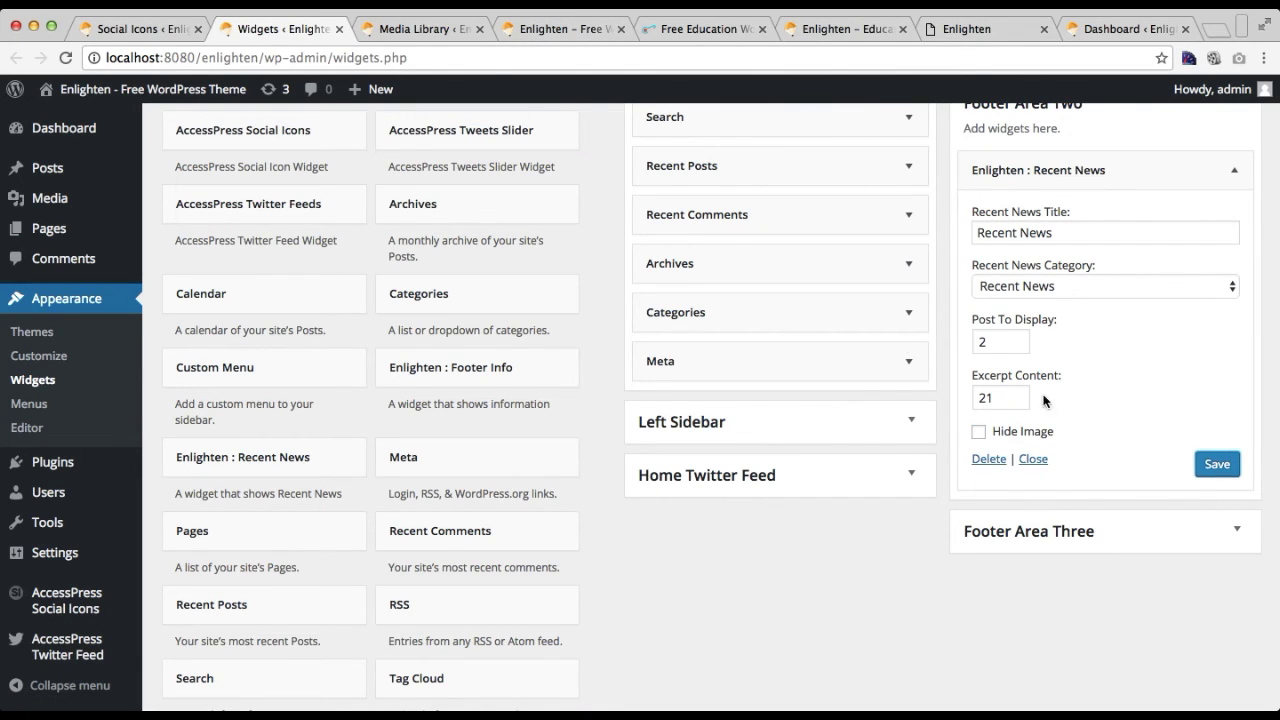
pyautogui.click(533, 31)
pyautogui.click(530, 57)
pyautogui.press('Return')
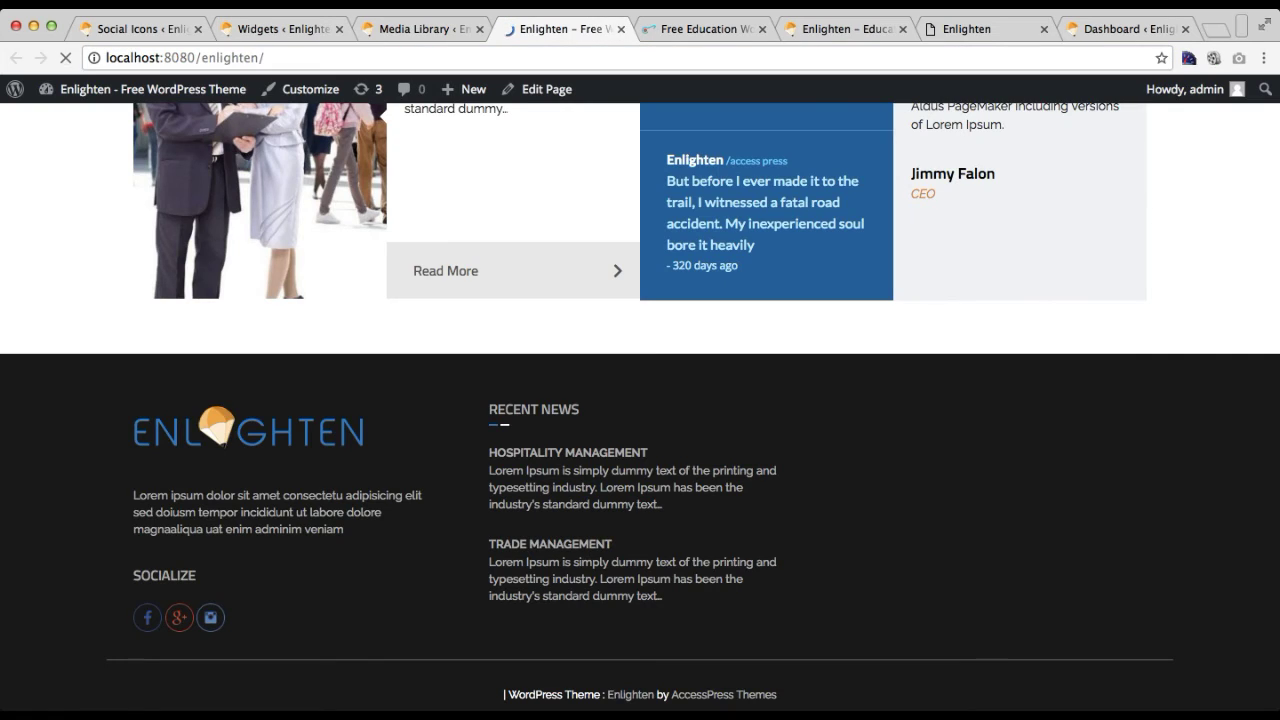
pyautogui.scroll(-15, 670, 387)
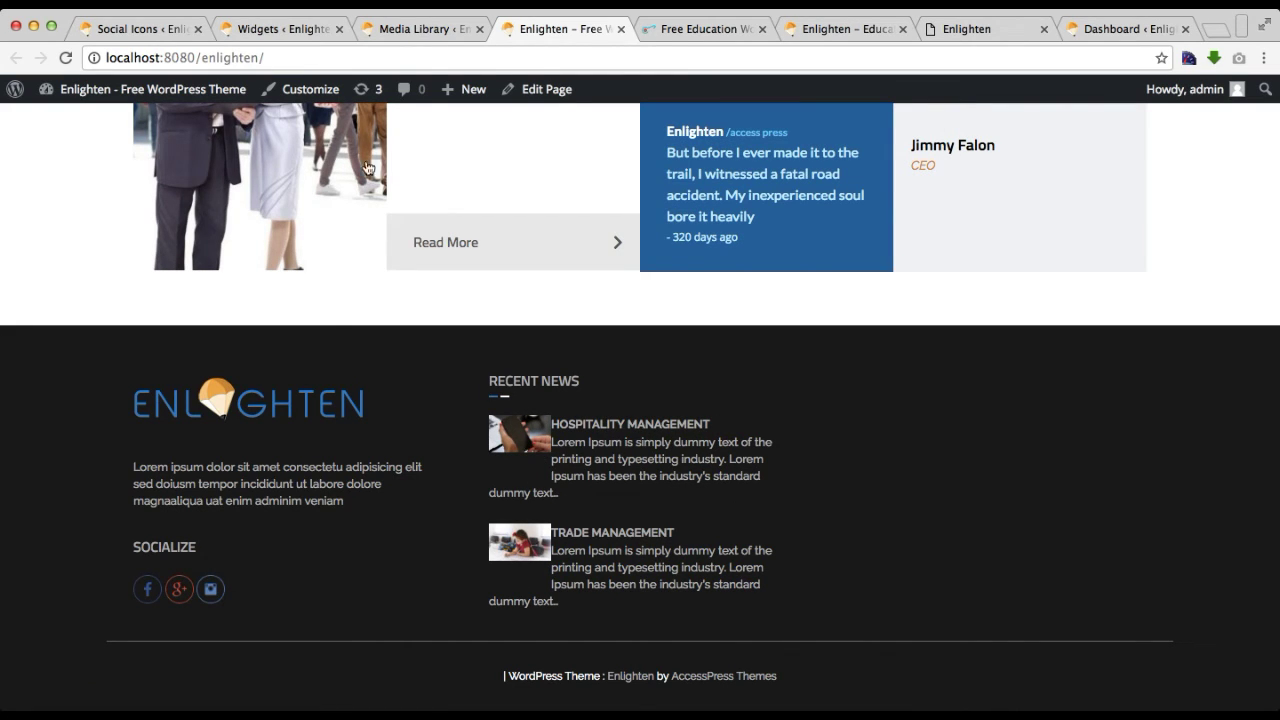
# Return to the Widgets page, enable Hide Image again in the Recent News widget and save it
pyautogui.click(265, 28)
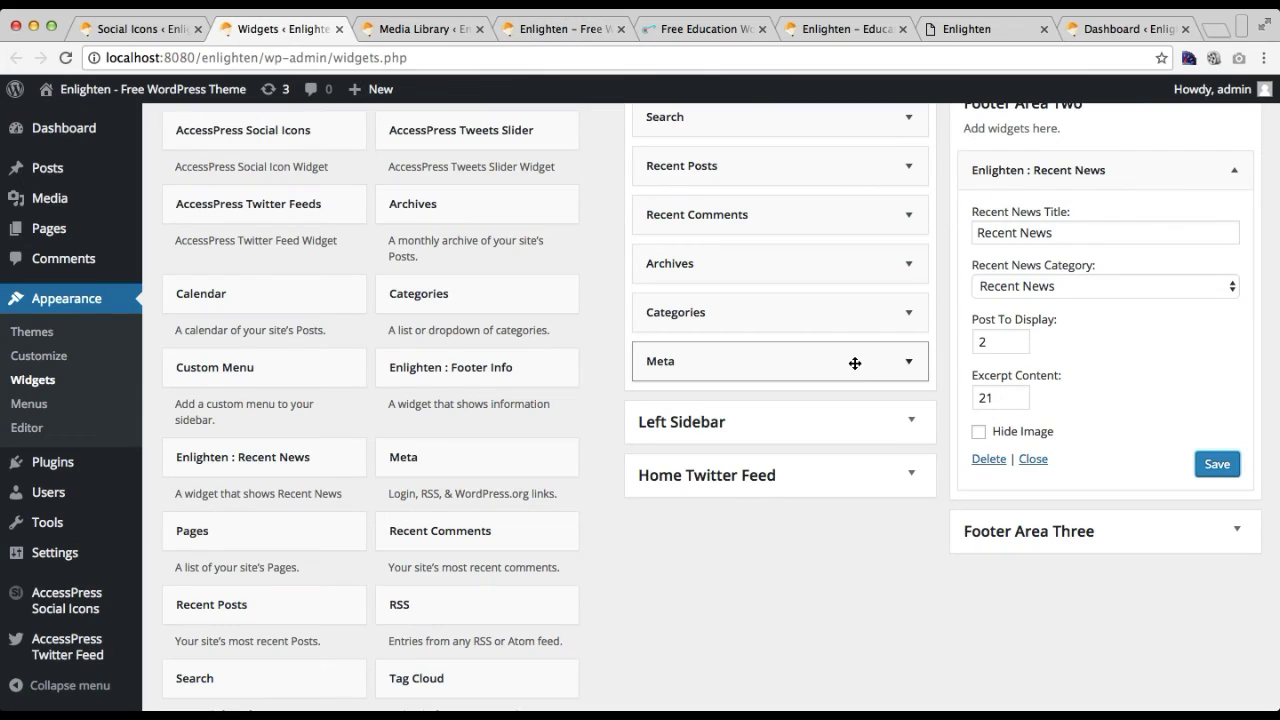
pyautogui.click(979, 432)
pyautogui.click(1217, 468)
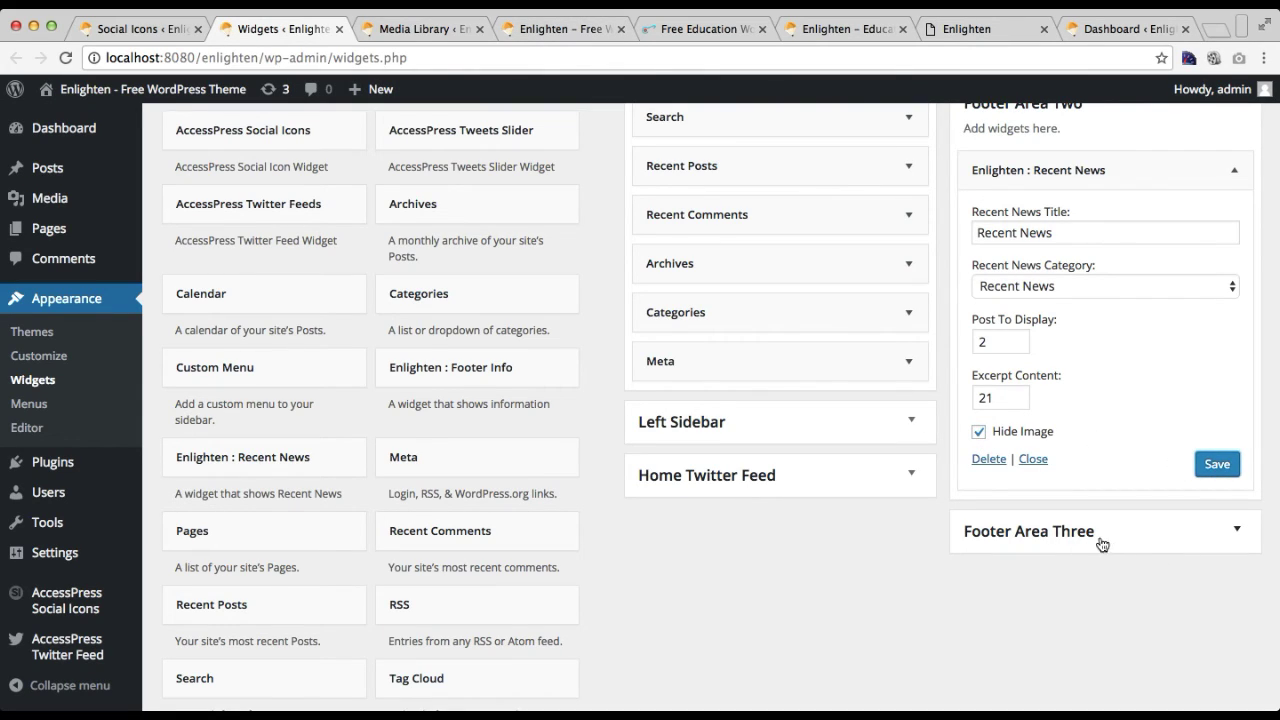
# Check the contact section in the demo site's footer and add the Enlighten : Footer Info widget to Footer Area Three
pyautogui.click(802, 36)
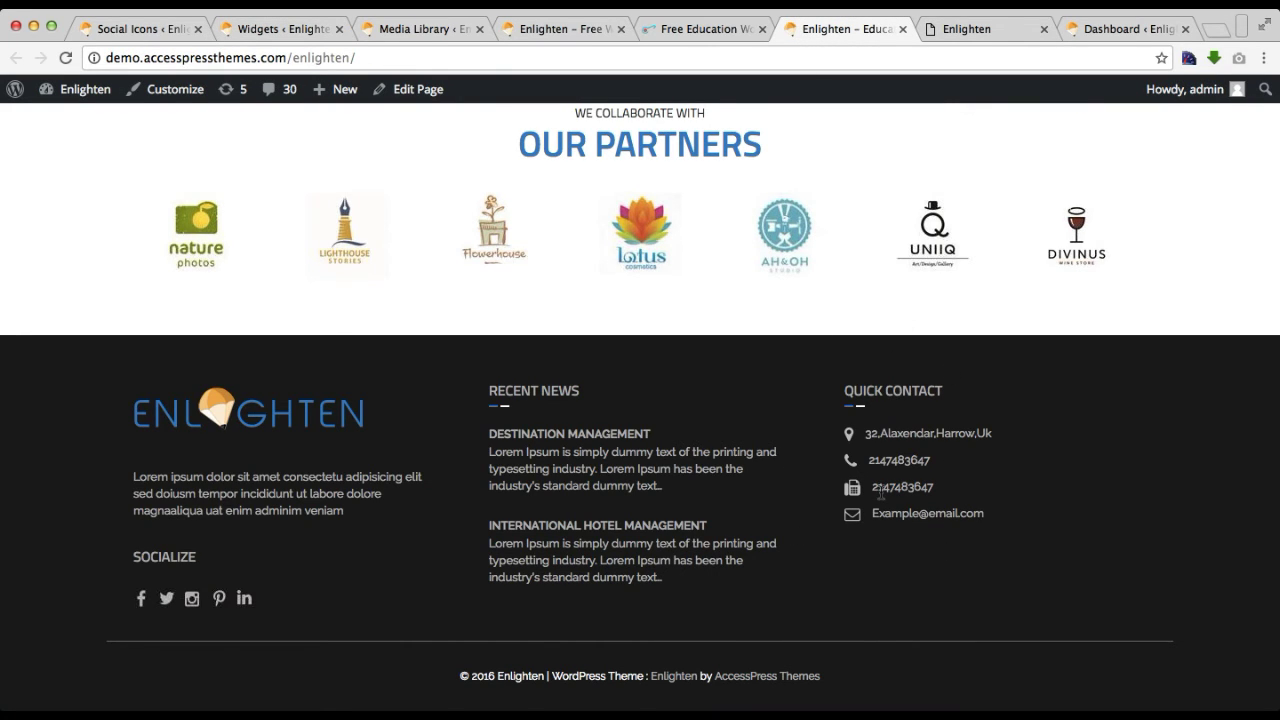
pyautogui.click(255, 32)
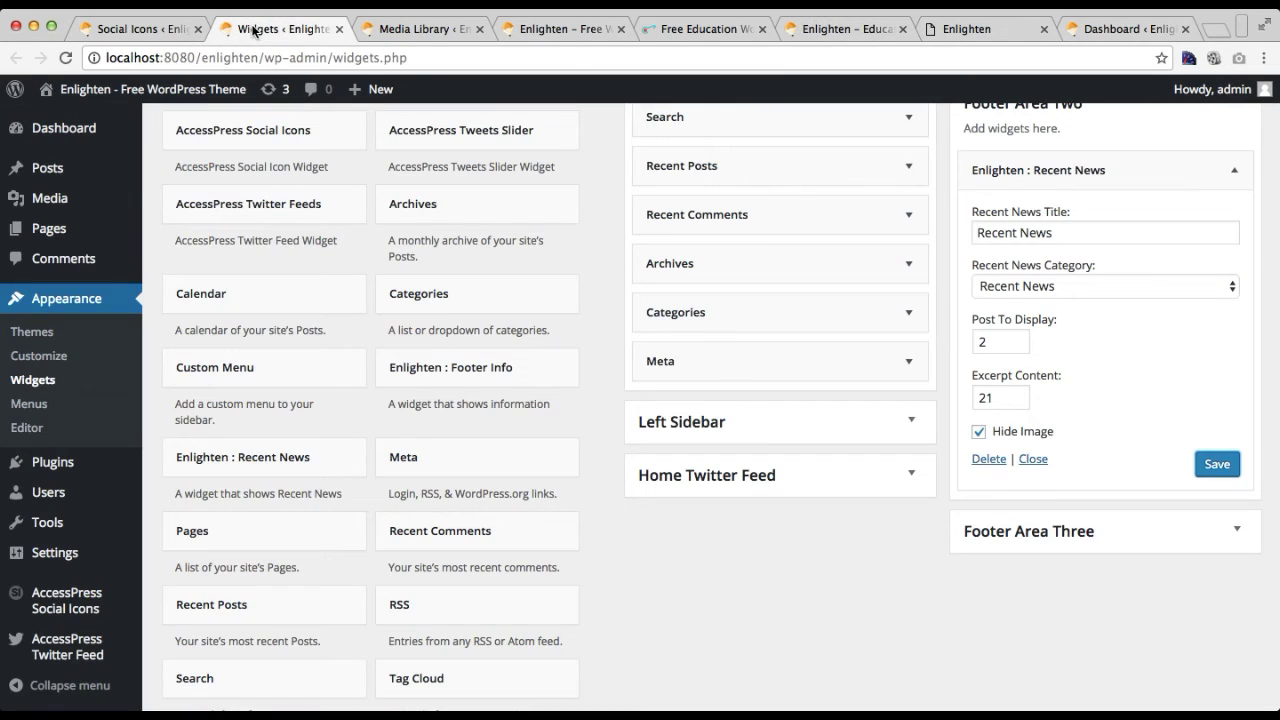
pyautogui.click(450, 375)
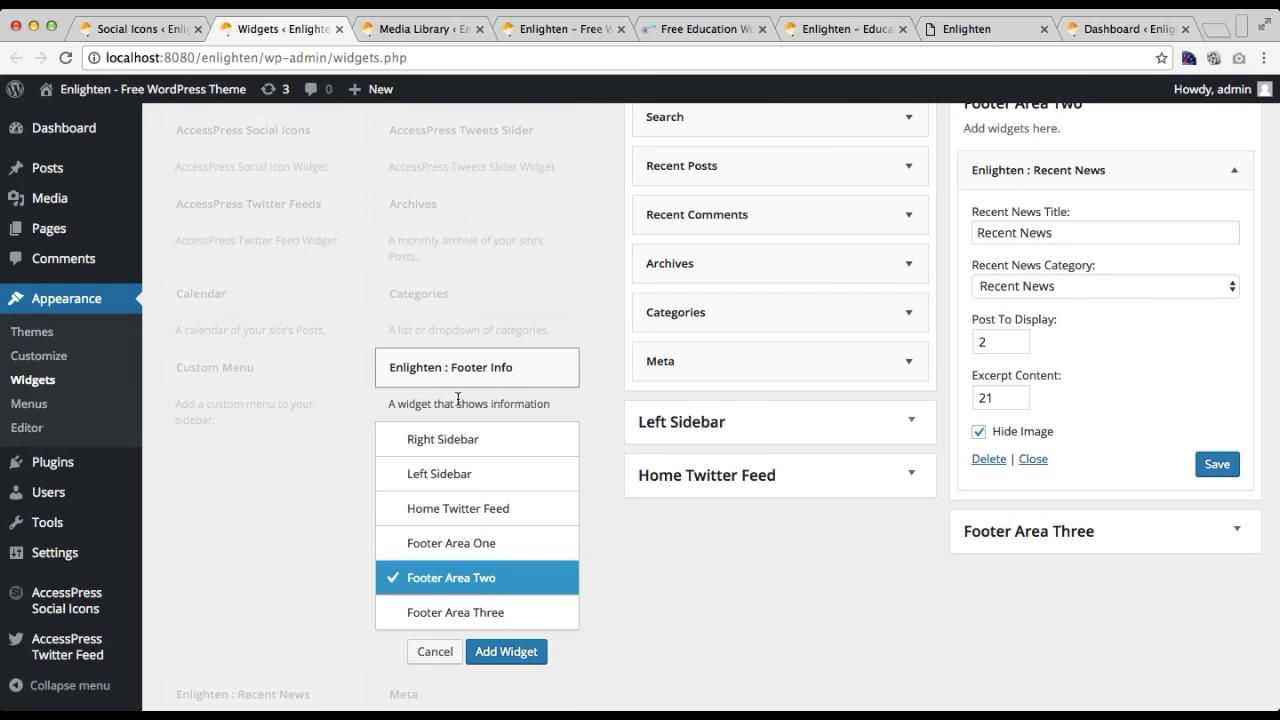
pyautogui.click(457, 612)
pyautogui.click(502, 651)
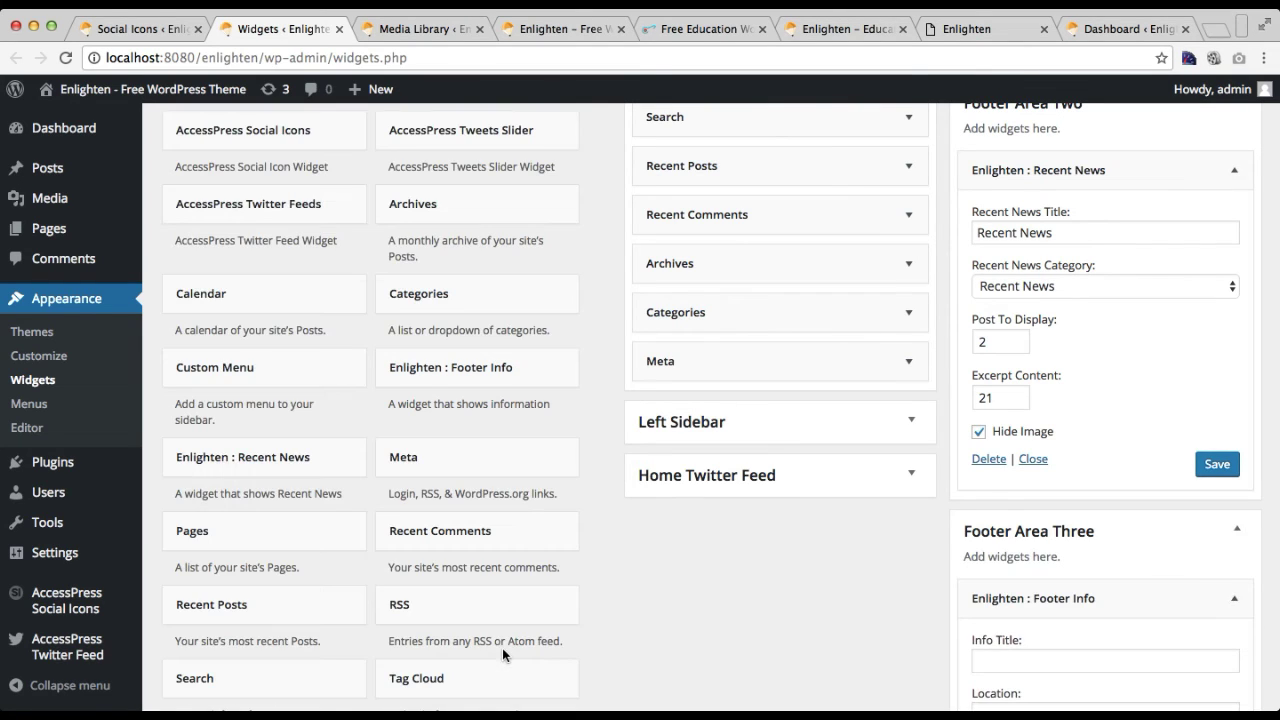
# Set the Footer Info widget's info title to Quick Info and fill in its location address
pyautogui.scroll(-5, 1059, 560)
pyautogui.click(1009, 440)
pyautogui.write('Qu')
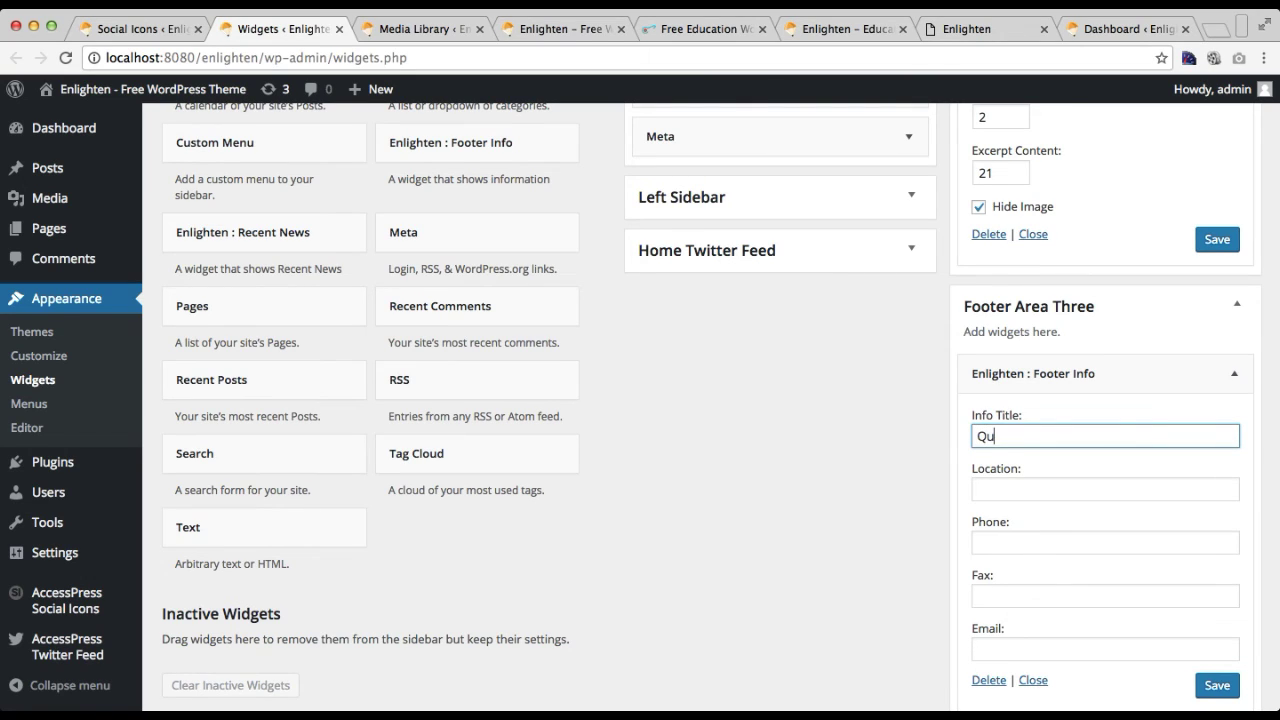
pyautogui.write('ick Info')
pyautogui.click(1012, 486)
pyautogui.write('R')
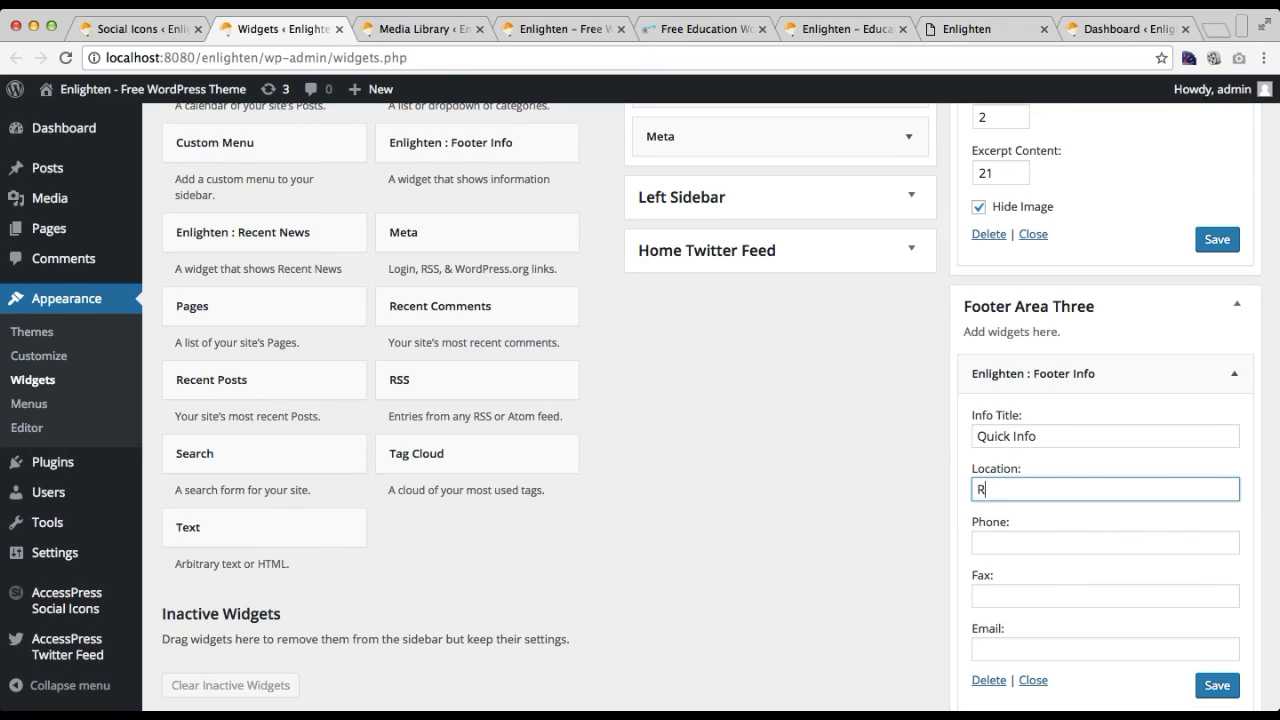
pyautogui.write('avibhawan, kathman')
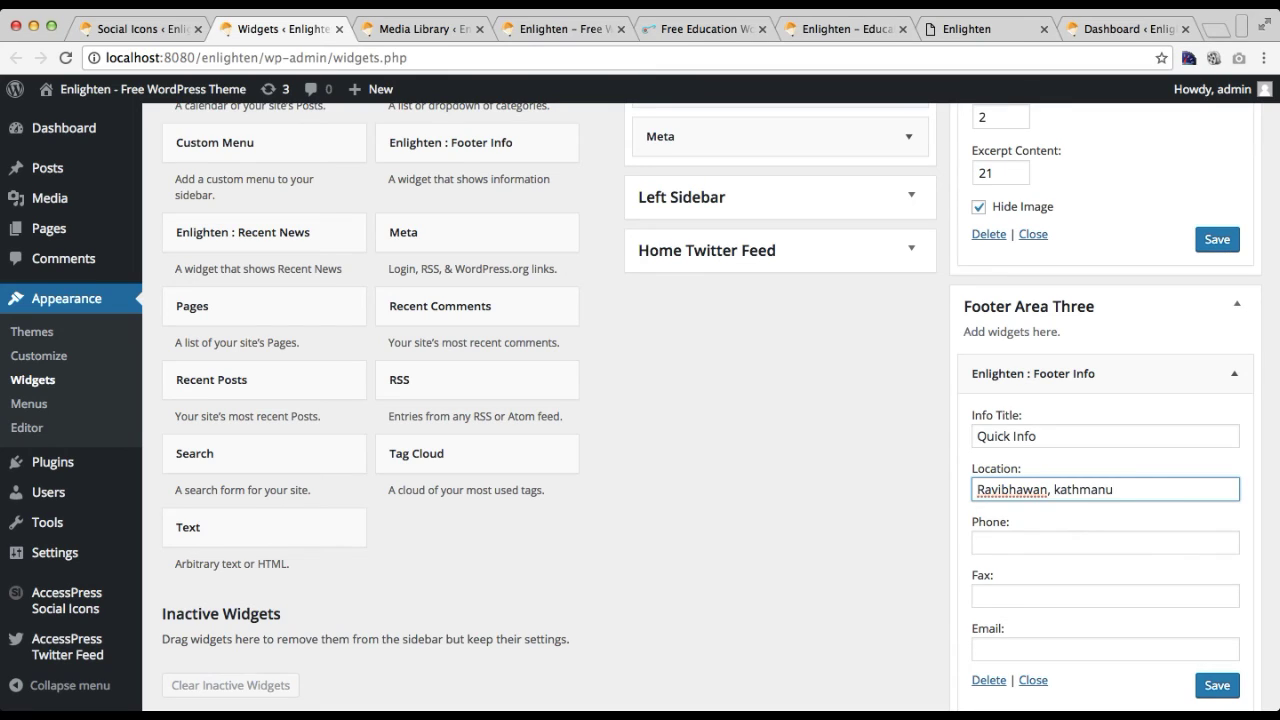
pyautogui.write('du')
pyautogui.press('BackSpace')
pyautogui.write('K')
# Fill in the Footer Info widget's phone number, fax number and email address, and save and close the widget
pyautogui.click(1011, 544)
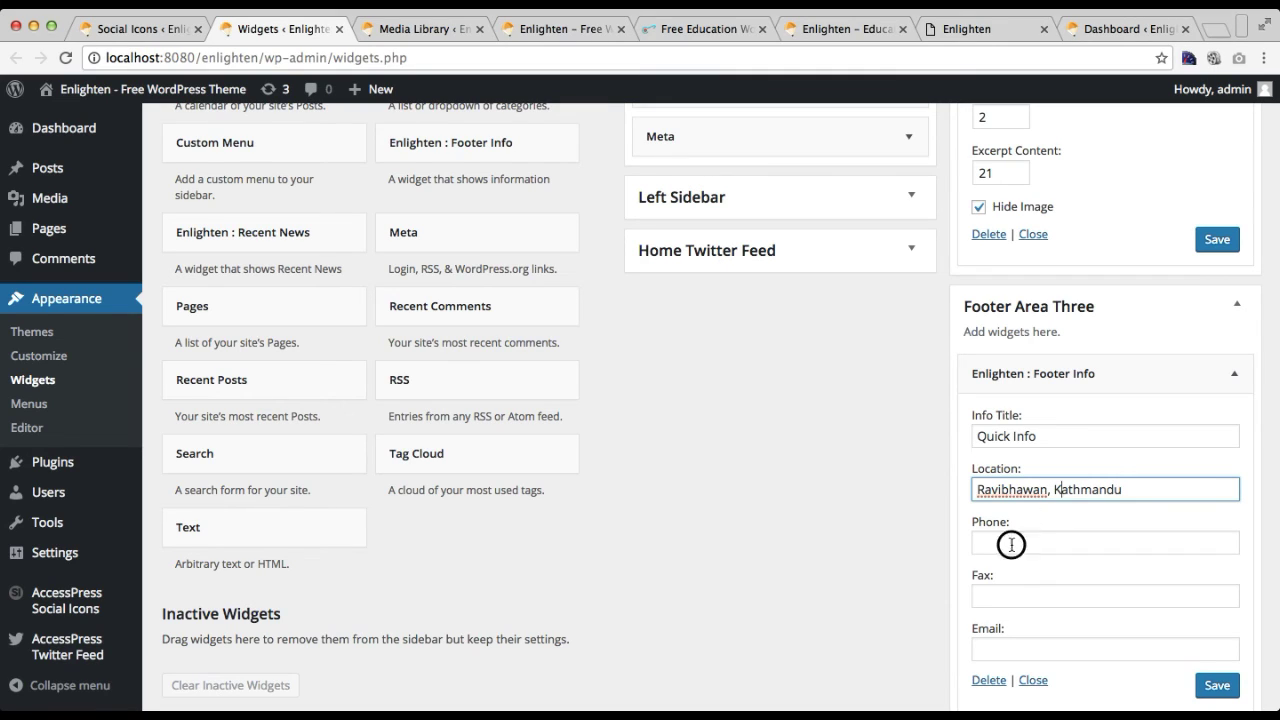
pyautogui.write('980')
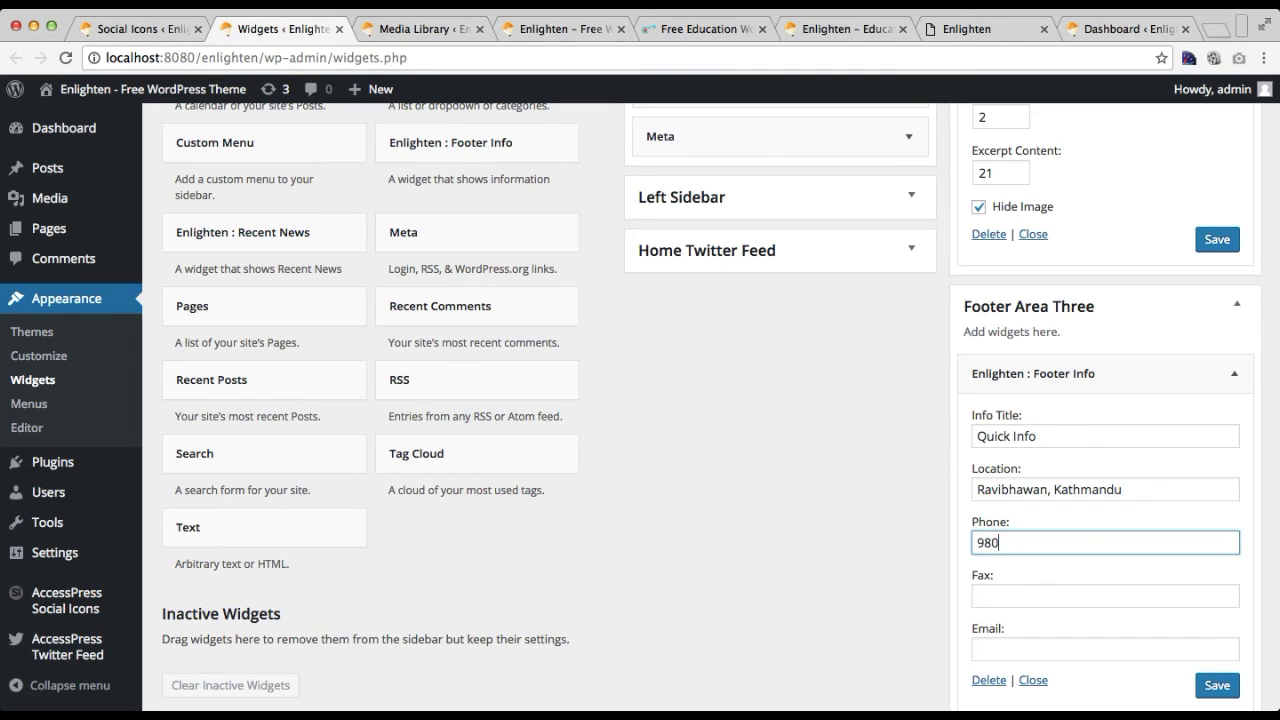
pyautogui.write('000000')
pyautogui.scroll(-3, 1100, 546)
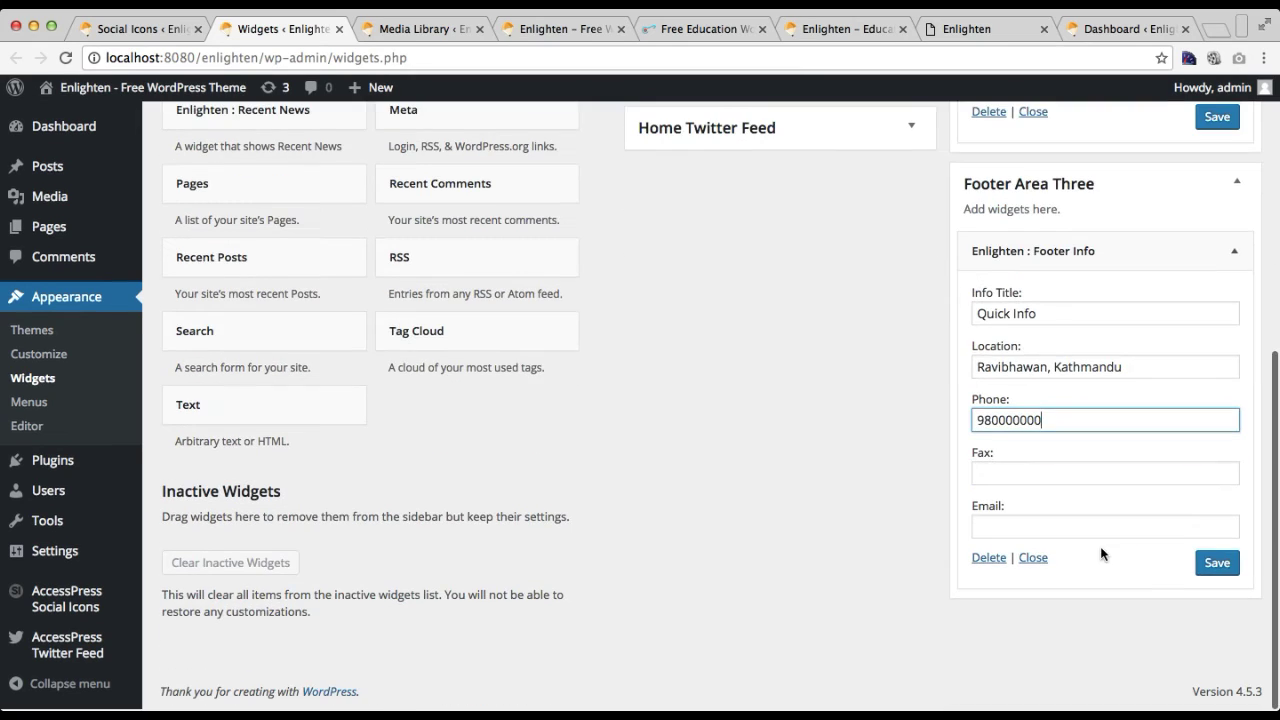
pyautogui.click(1038, 477)
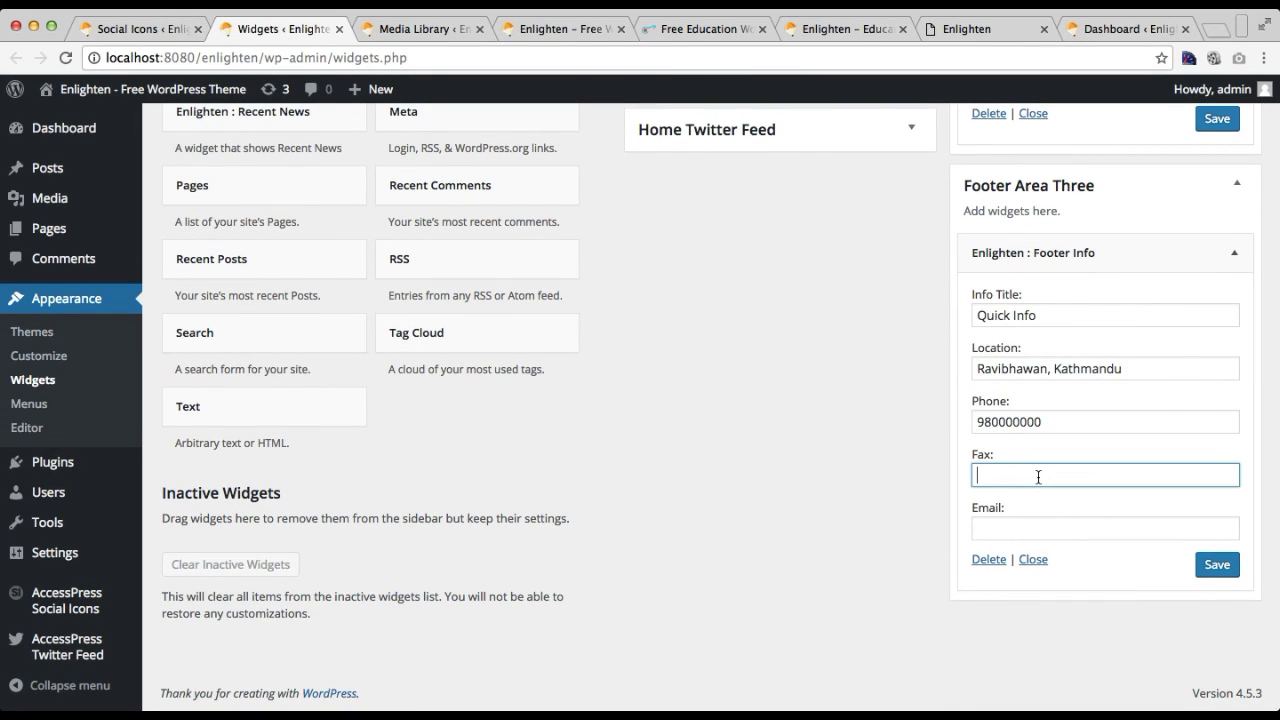
pyautogui.write('!2345')
pyautogui.click(1010, 527)
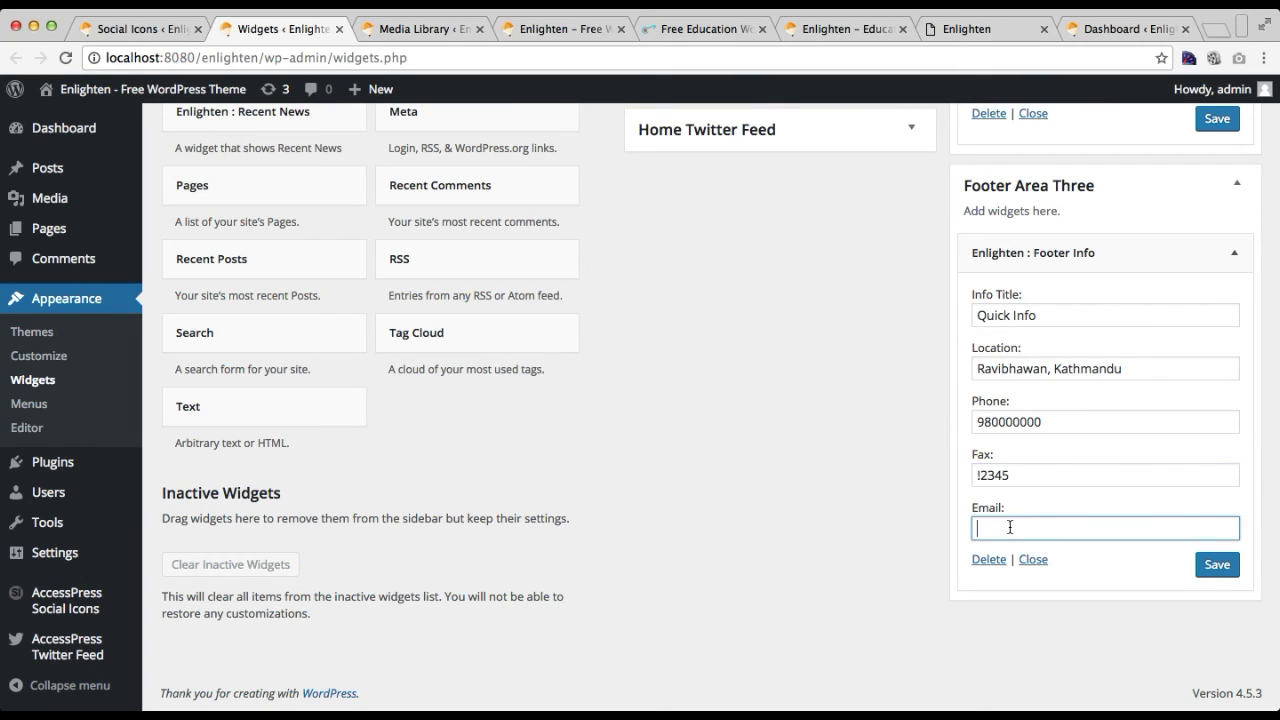
pyautogui.write('email@email.com')
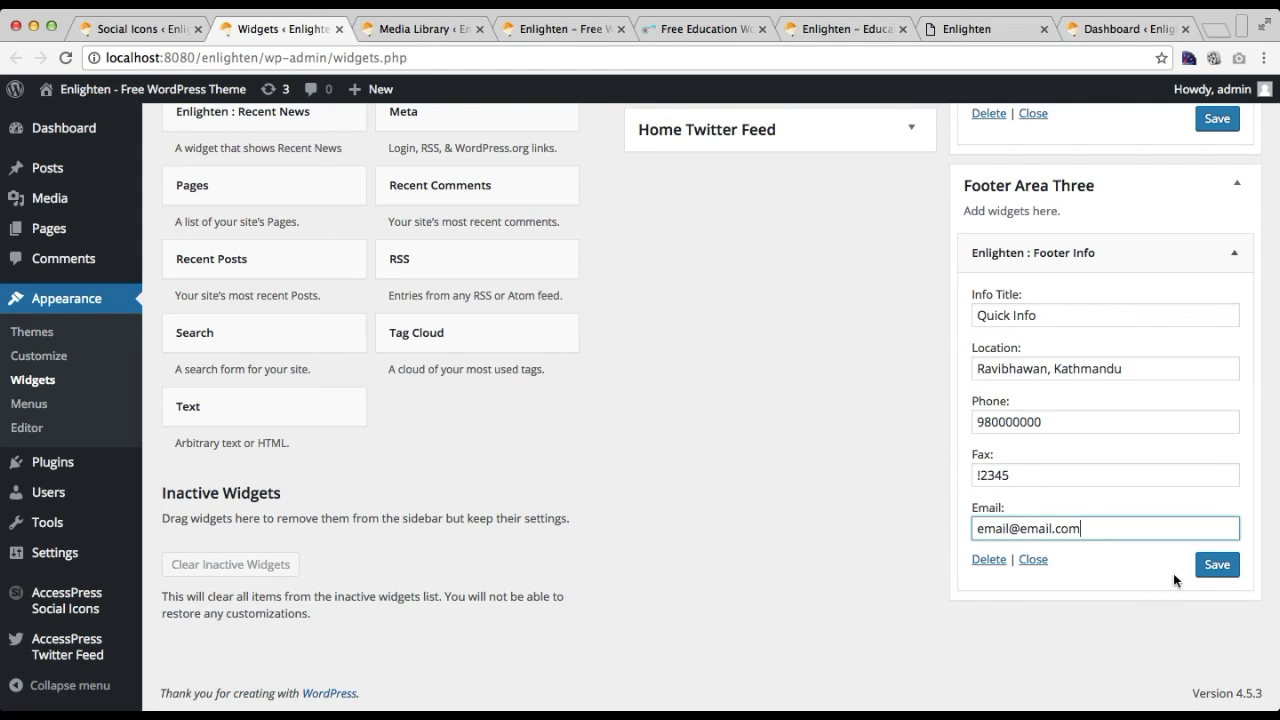
pyautogui.click(1215, 566)
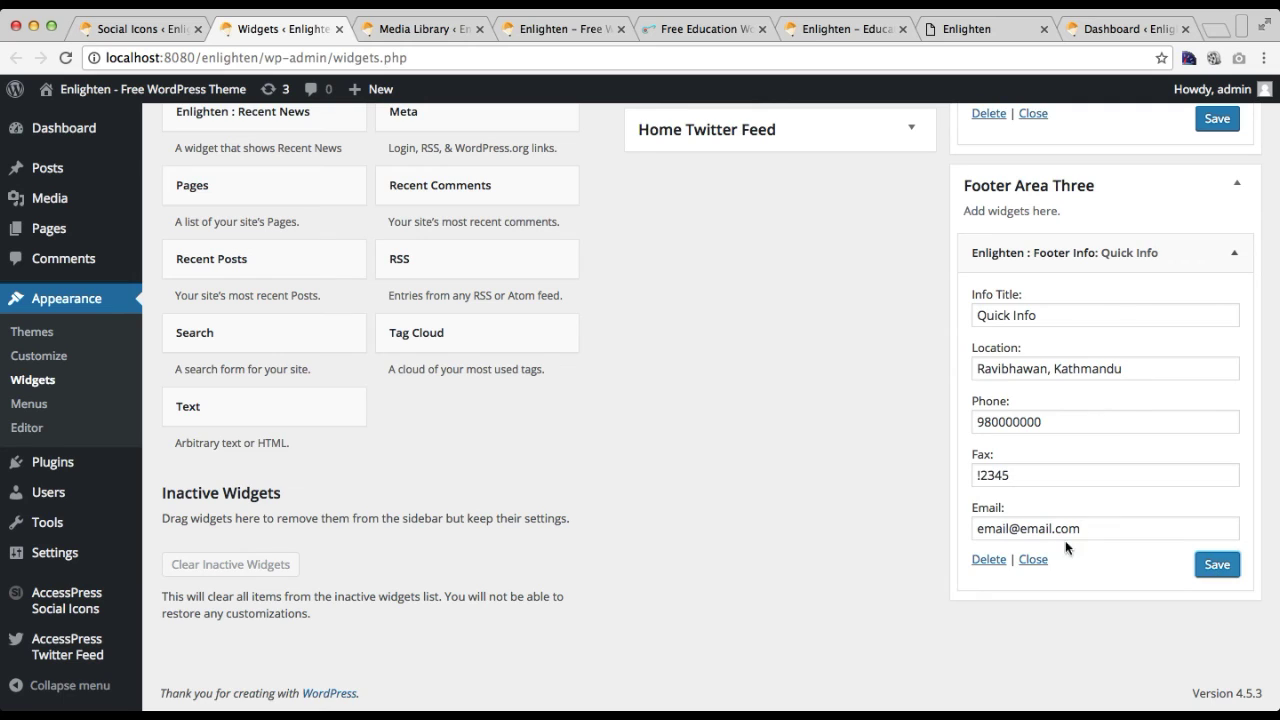
pyautogui.click(1033, 559)
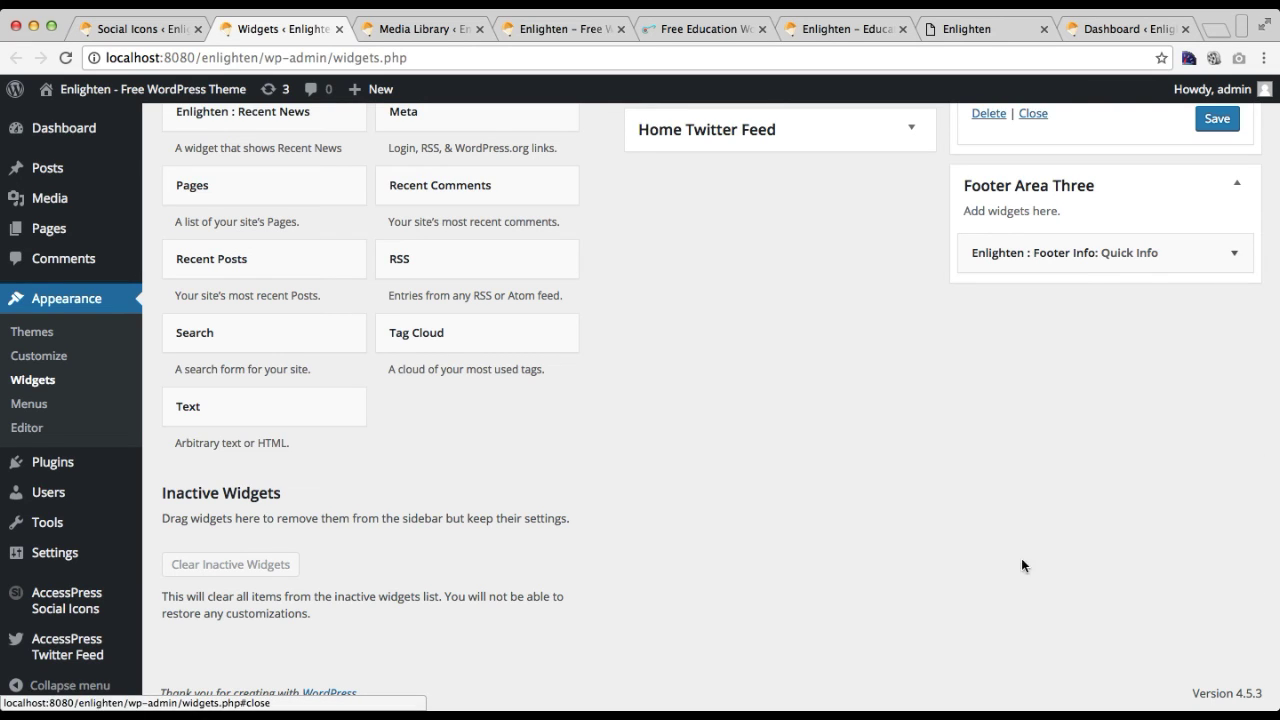
# Reload the local Enlighten site and compare its footer with the demo site's footer
pyautogui.click(511, 29)
pyautogui.click(441, 57)
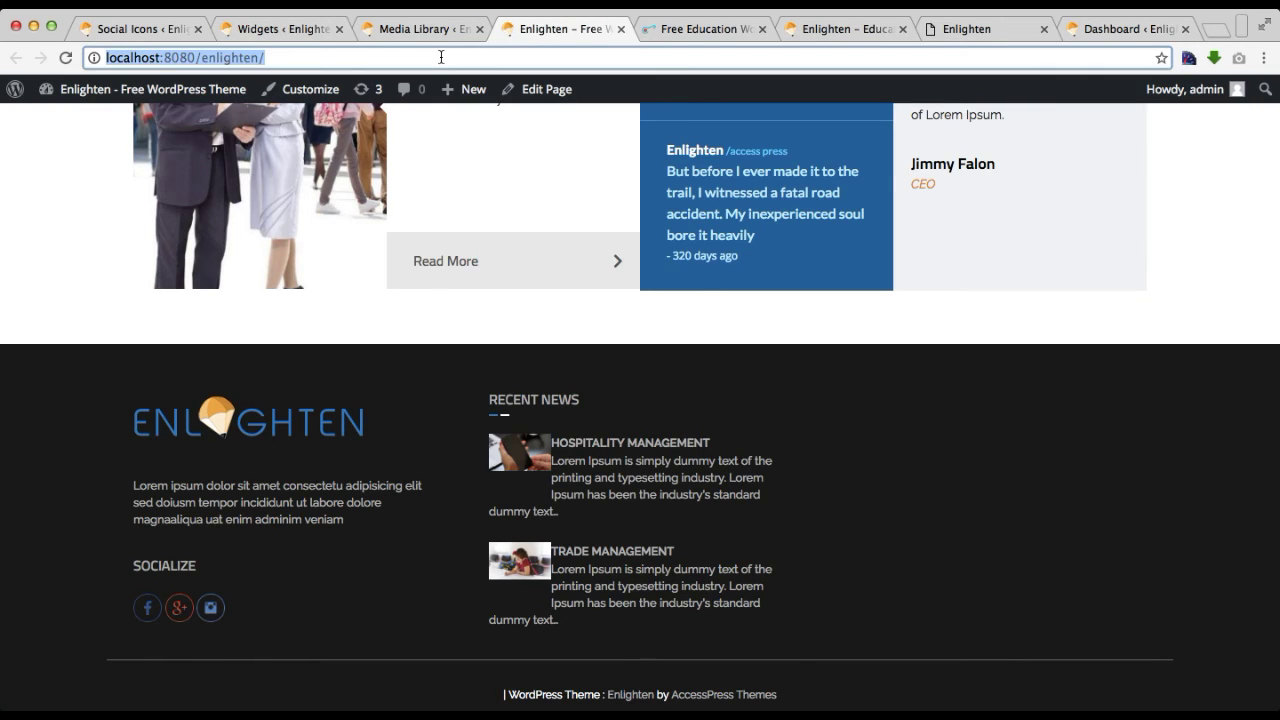
pyautogui.press('Return')
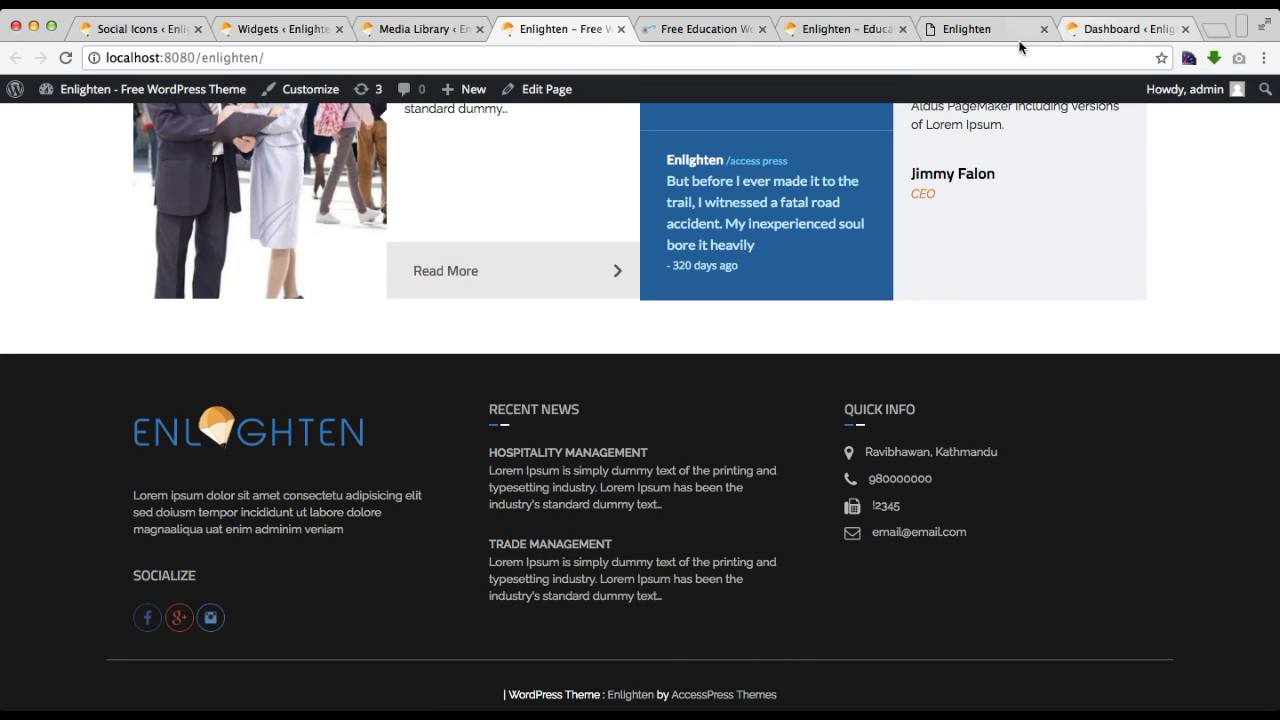
pyautogui.click(862, 30)
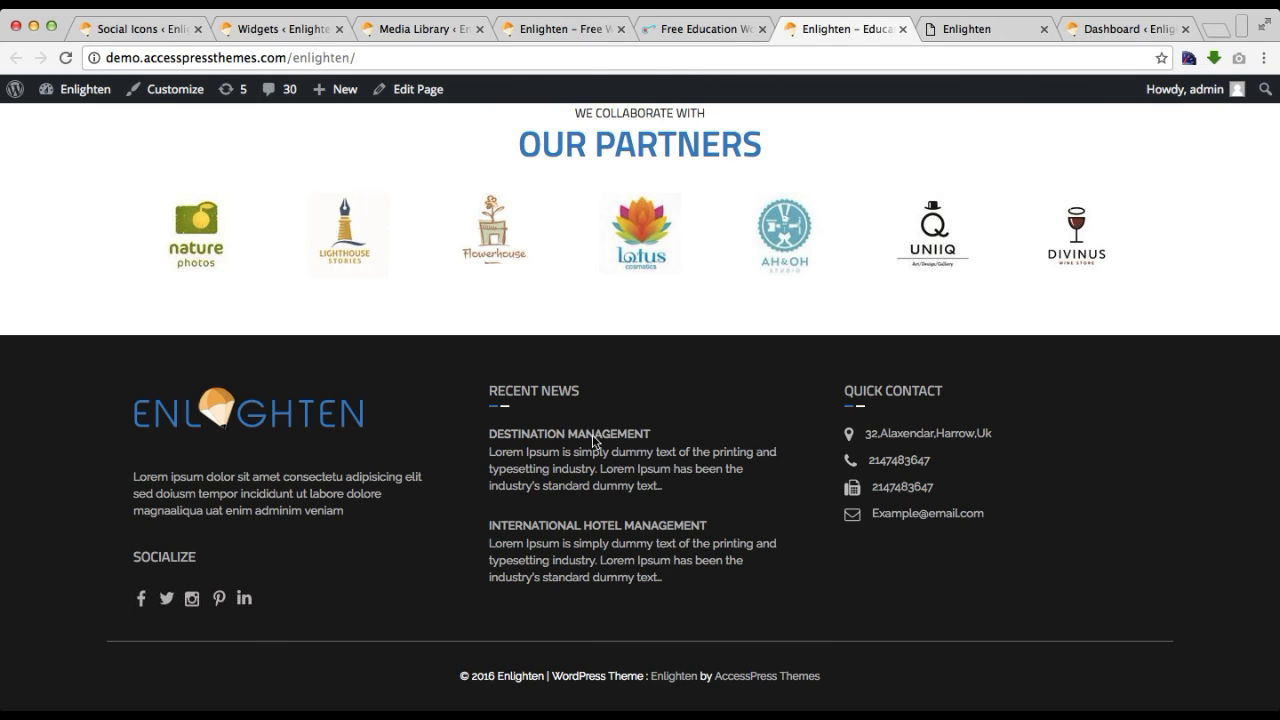
# Return to the Widgets page and collapse the Recent News widget, Footer Area Two and Footer Area Three
pyautogui.click(256, 30)
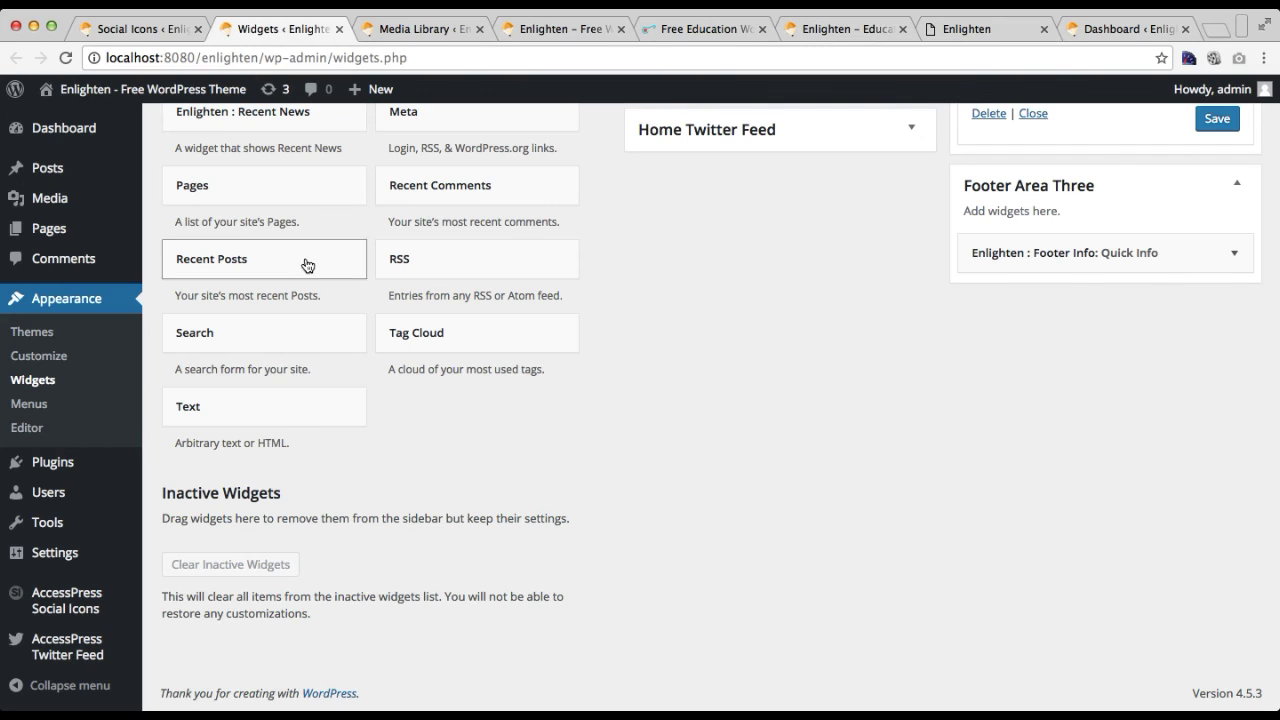
pyautogui.scroll(5, 346, 337)
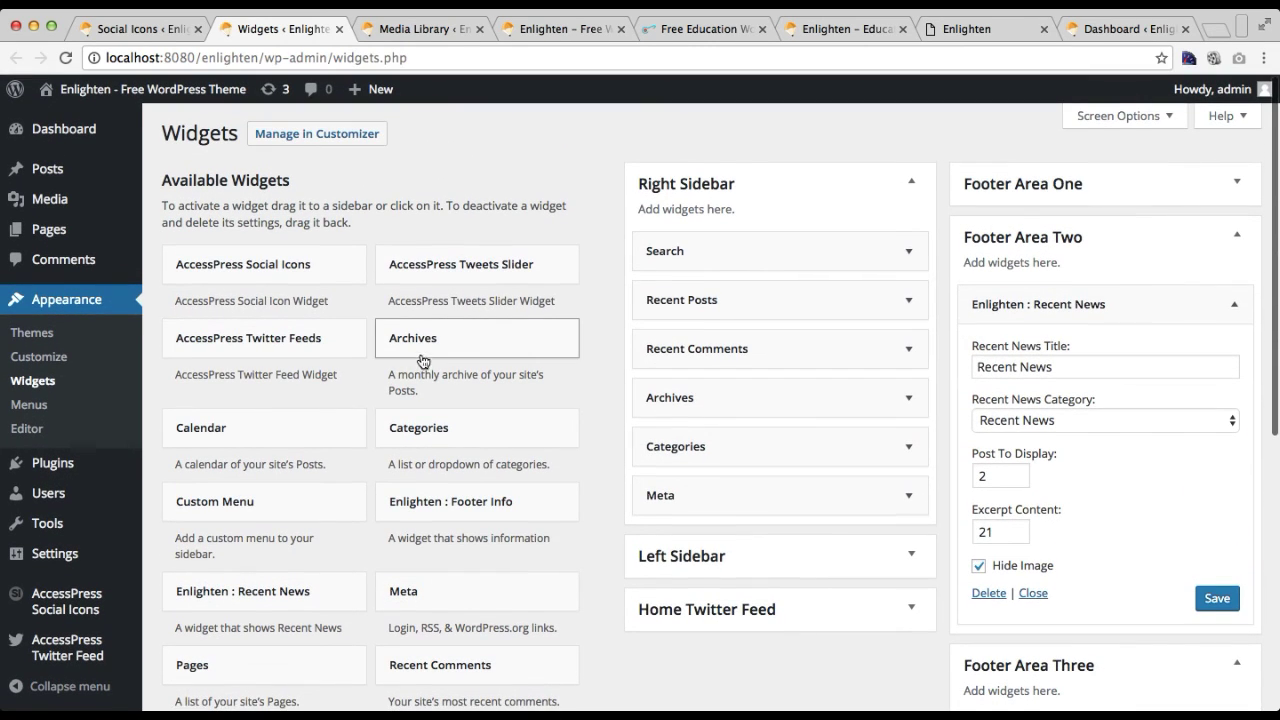
pyautogui.click(1232, 306)
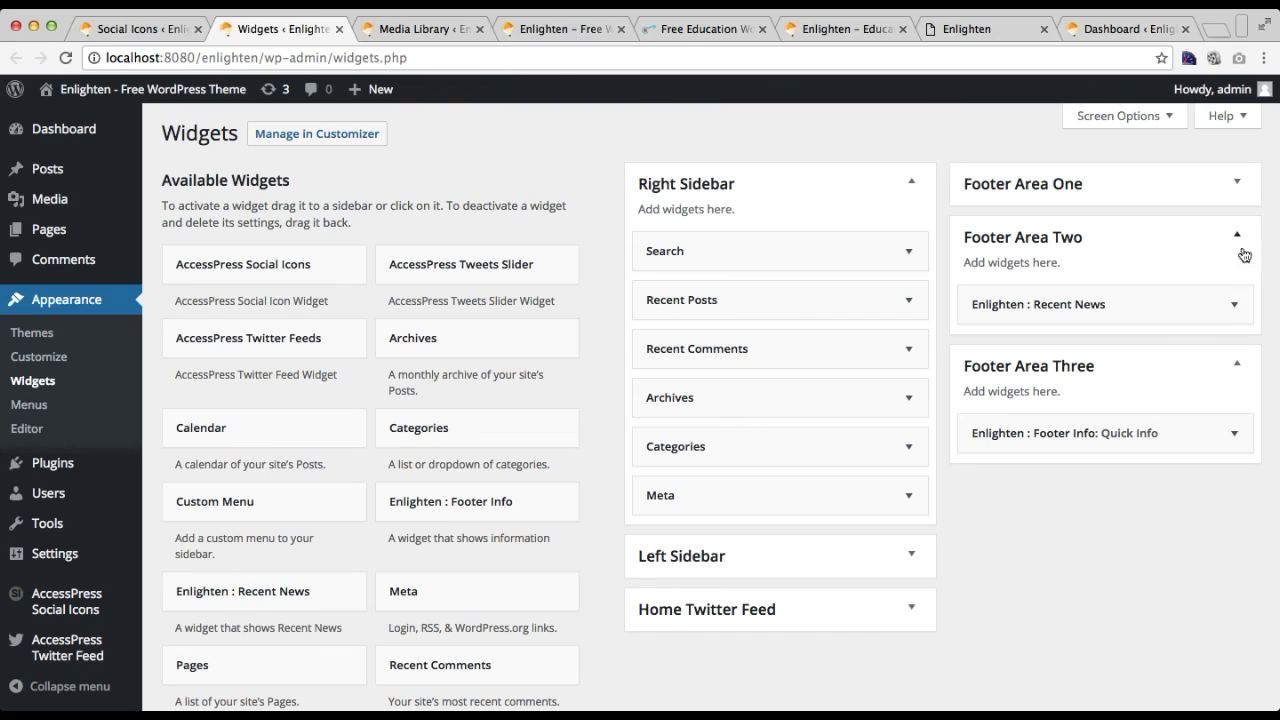
pyautogui.click(1237, 246)
pyautogui.click(1238, 296)
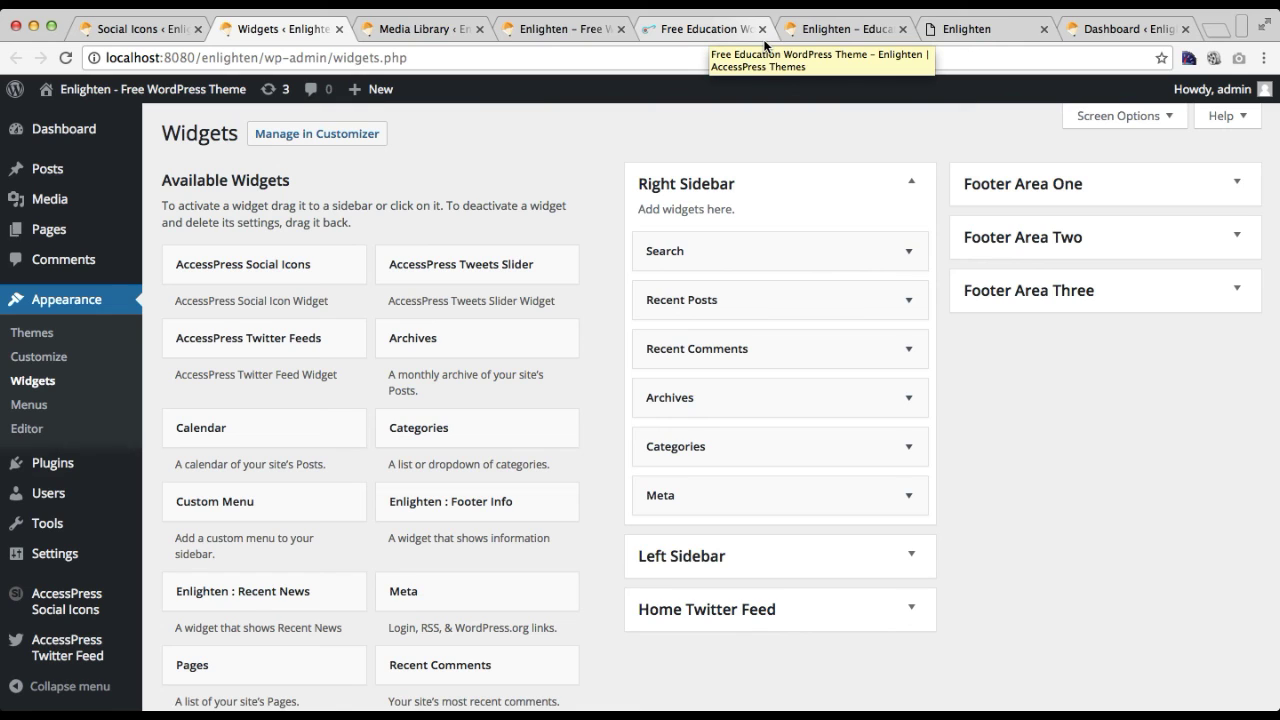
# Check the theme's online documentation and find the documentation link on the Enlighten product page
pyautogui.click(952, 33)
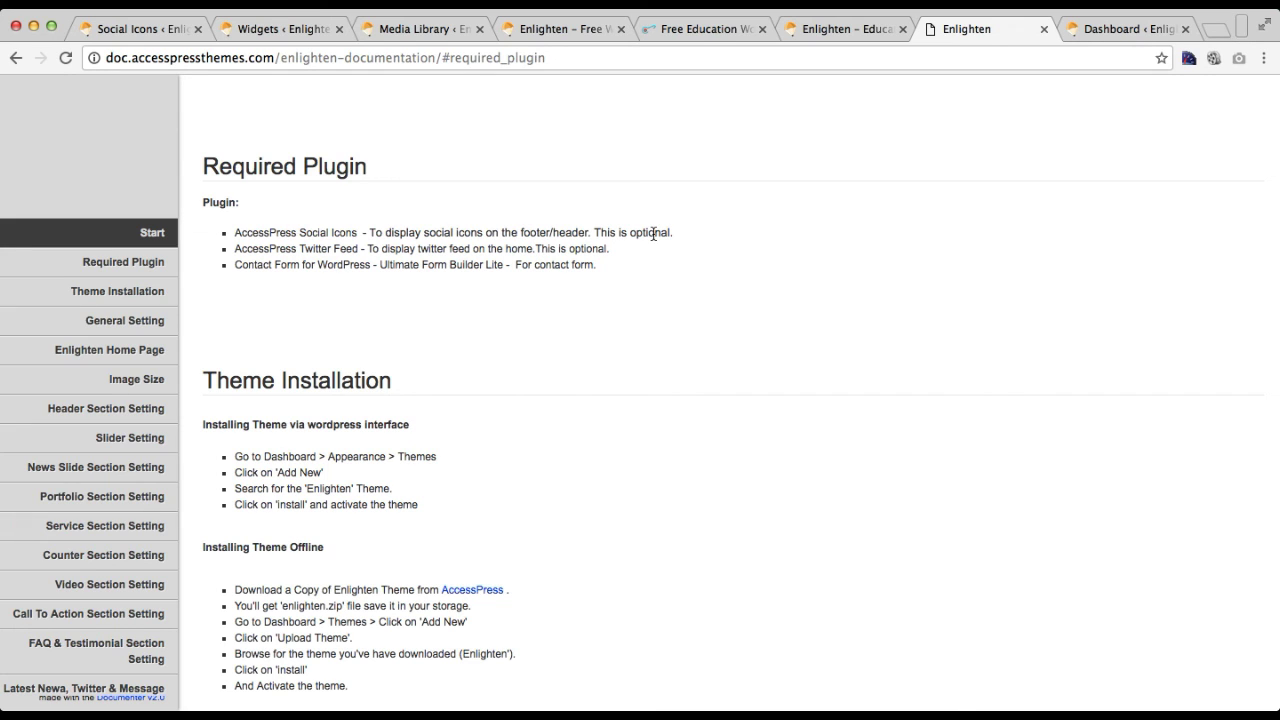
pyautogui.click(677, 28)
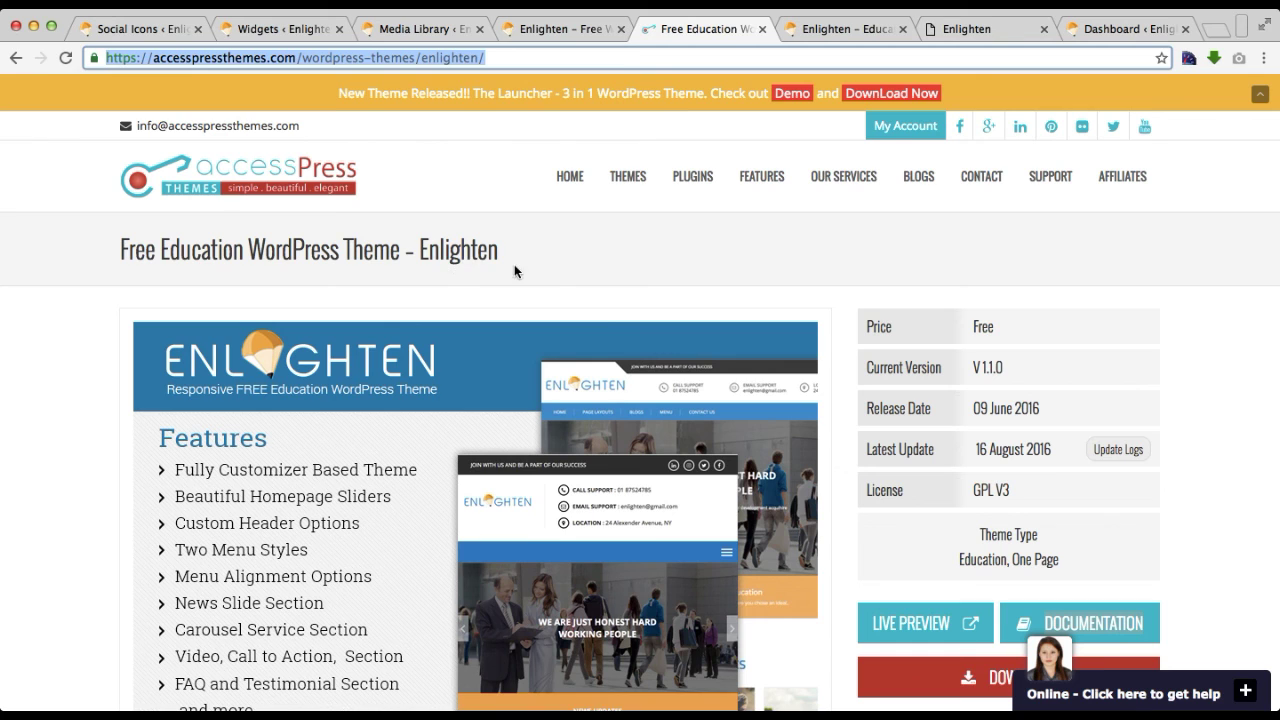
pyautogui.click(1175, 613)
pyautogui.scroll(-3, 1095, 553)
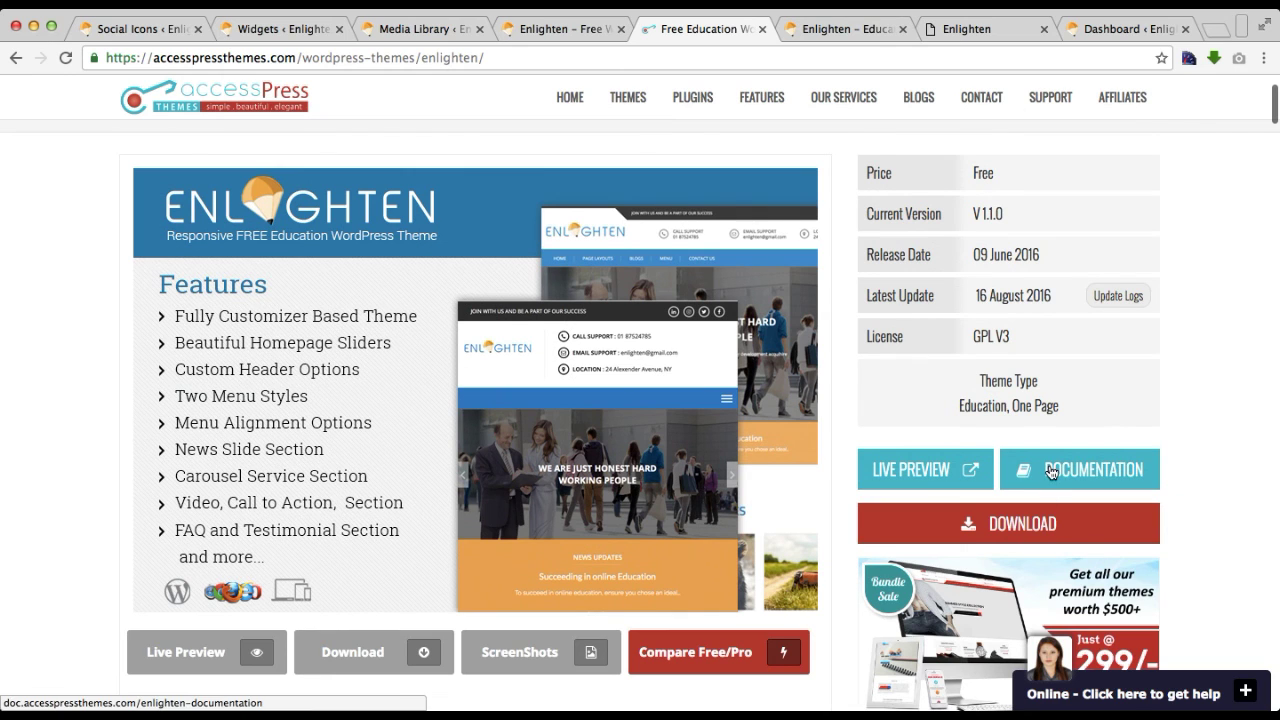
# Open Footer Section Setting in the Enlighten documentation and review the Footer 1 text widget instructions
pyautogui.click(943, 33)
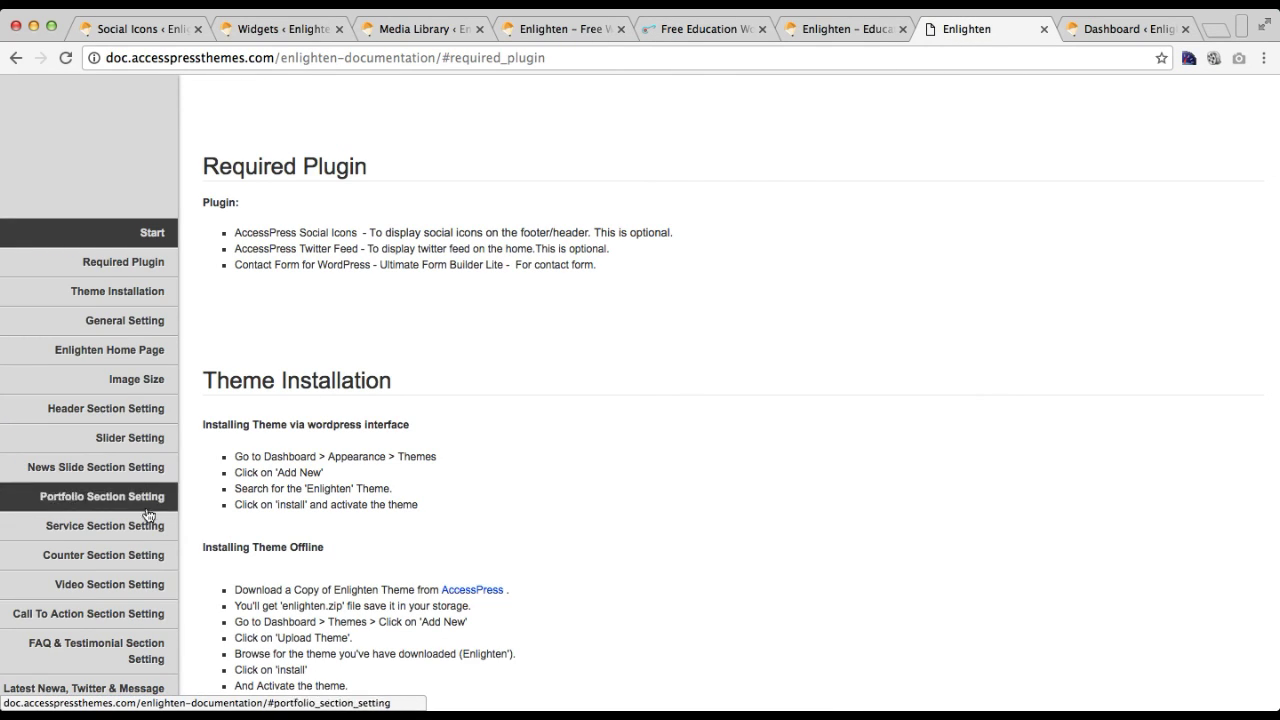
pyautogui.scroll(-3, 140, 520)
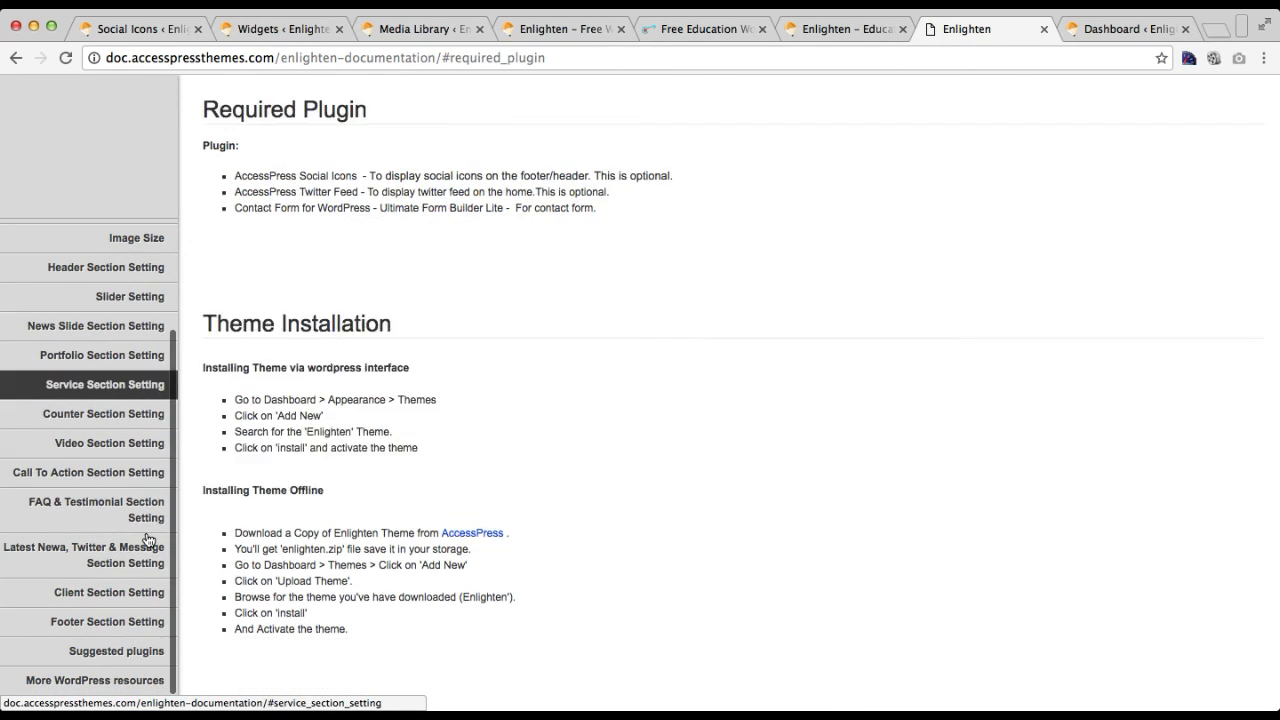
pyautogui.click(106, 624)
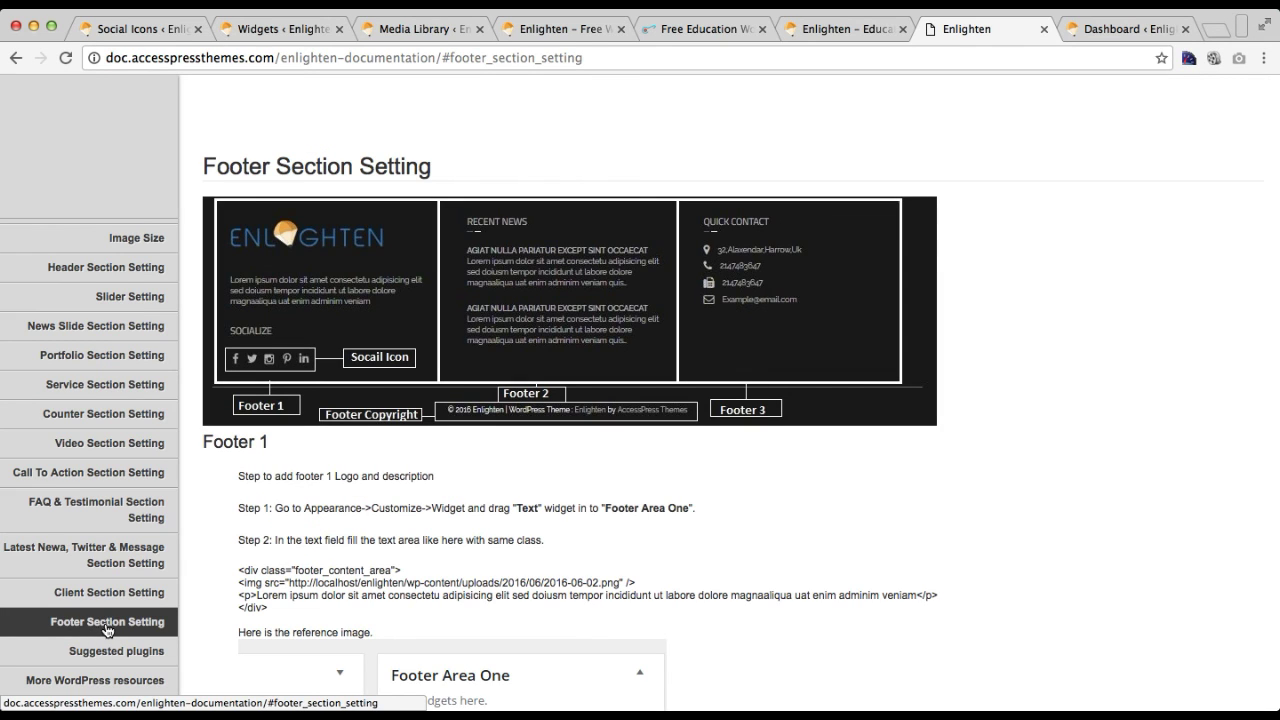
pyautogui.scroll(-15, 375, 518)
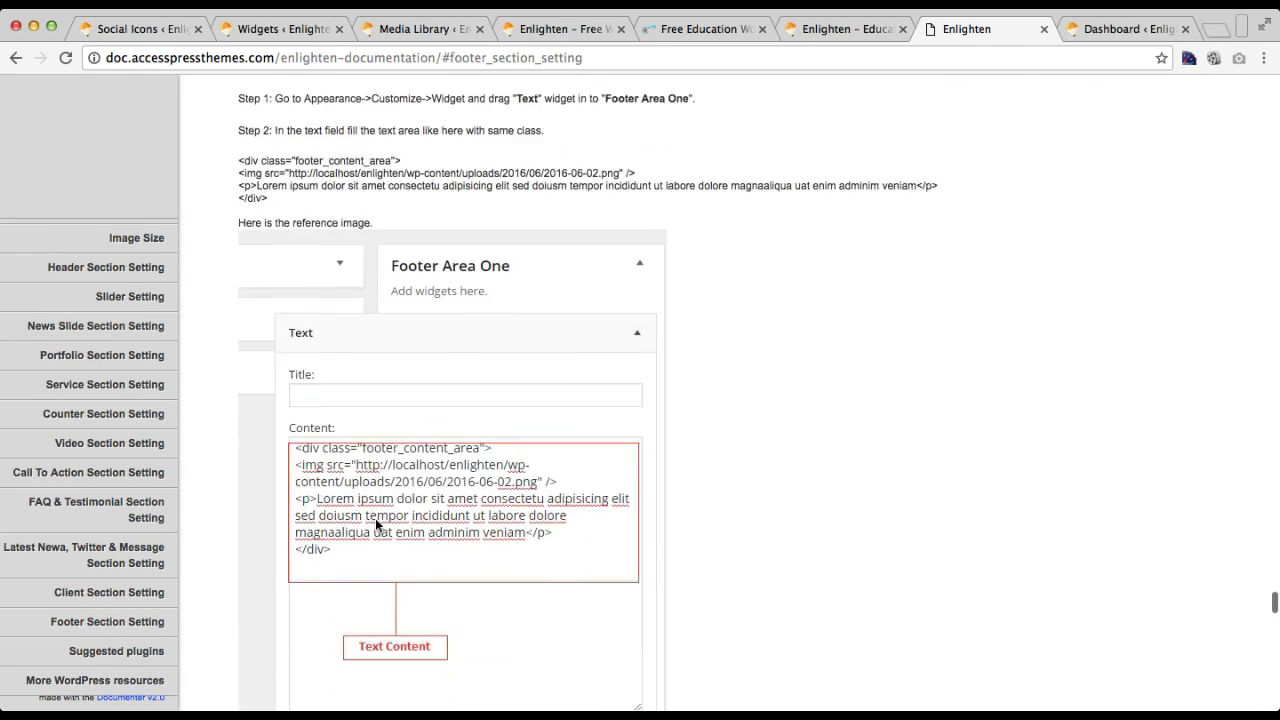
pyautogui.scroll(10, 375, 518)
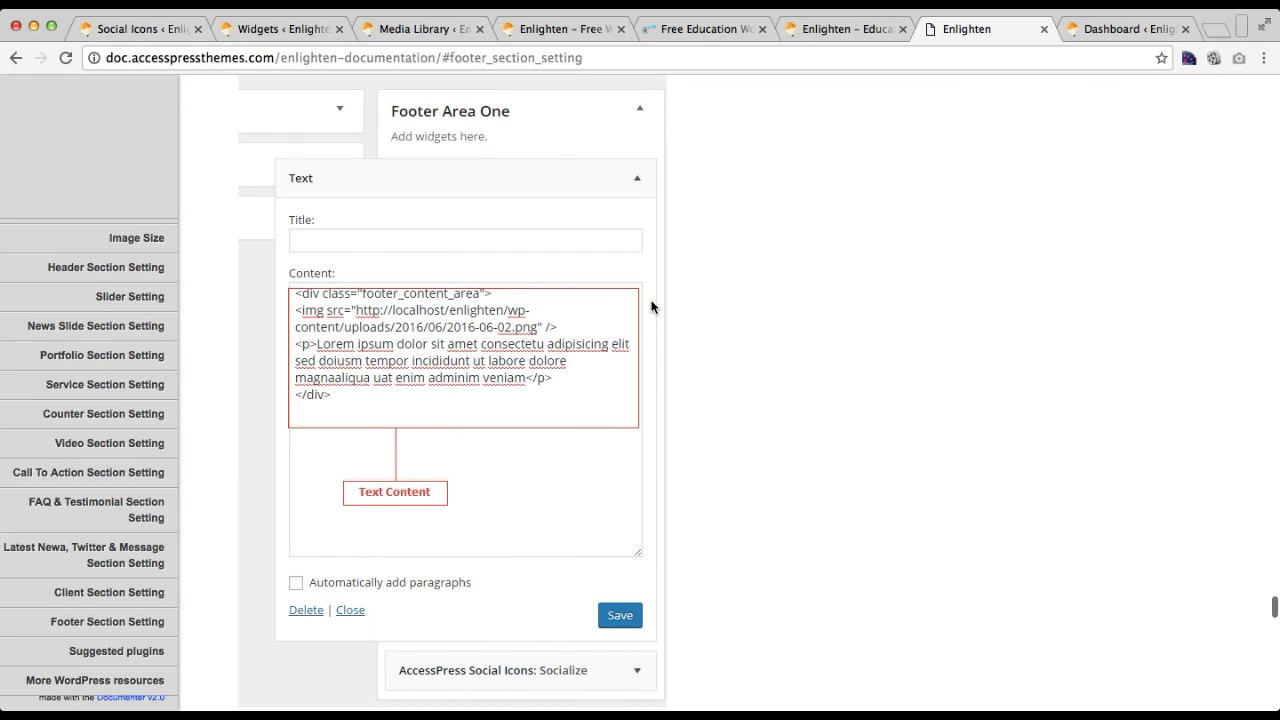
pyautogui.scroll(5, 651, 306)
pyautogui.scroll(-2, 651, 306)
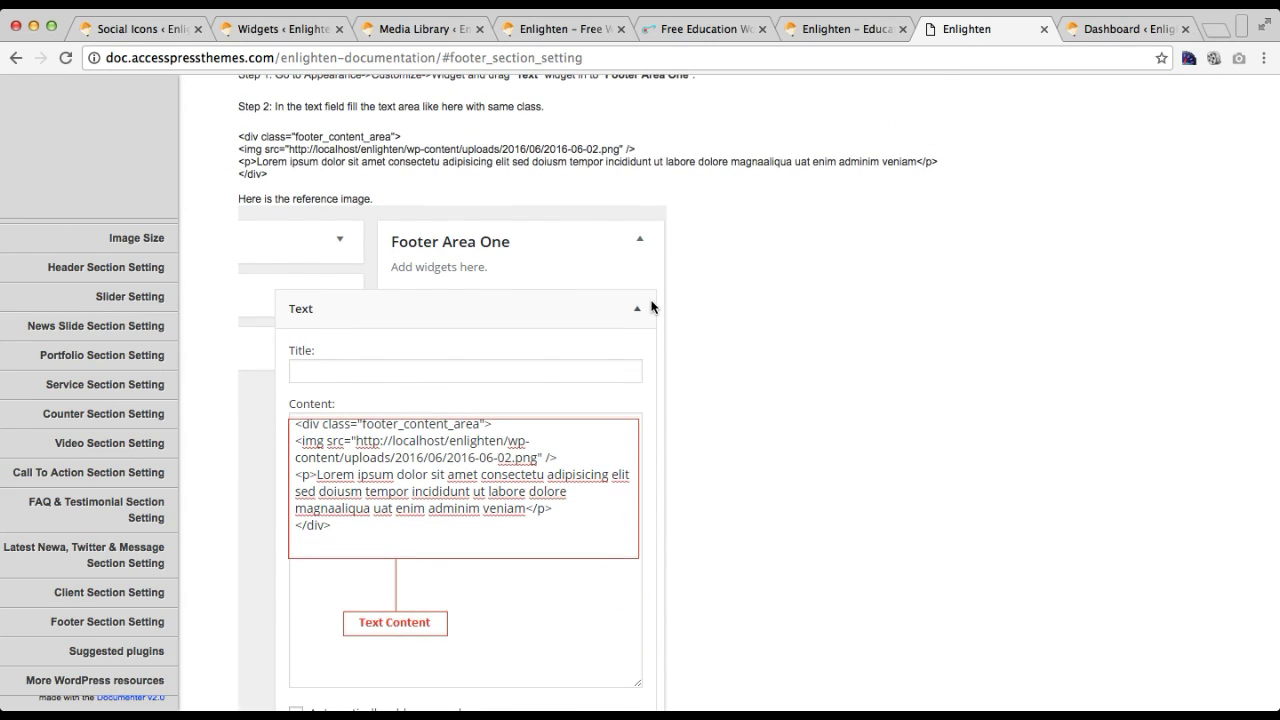